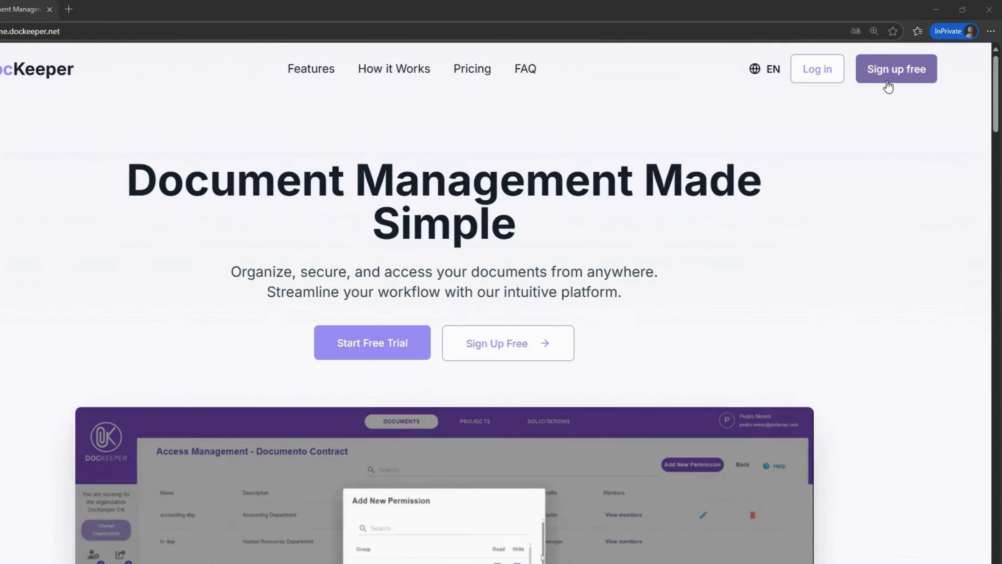
Open the DocKeeper sign-up form and enter the user's first and last name
click(892, 75)
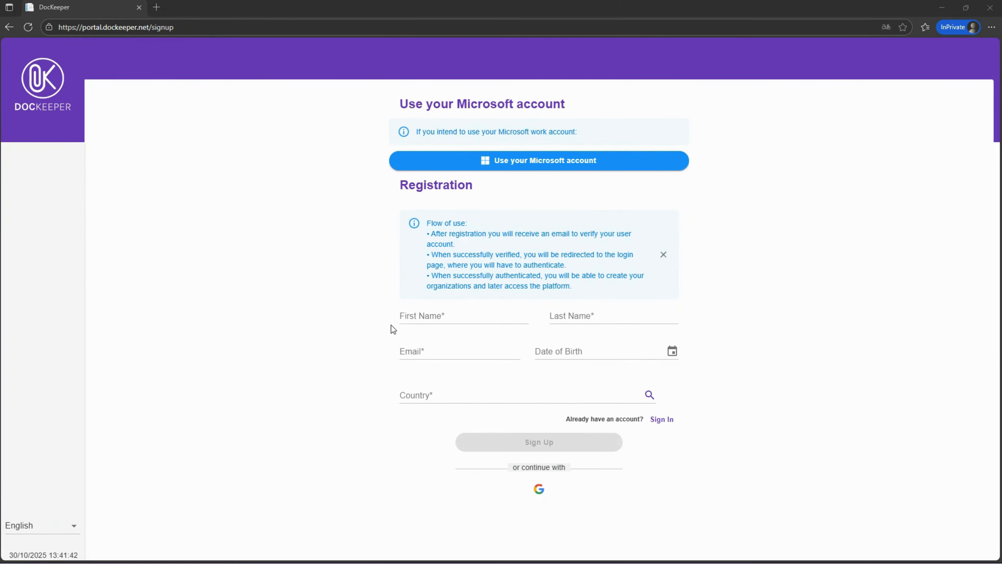
click(410, 318)
text(John)
click(575, 314)
text(Doe)
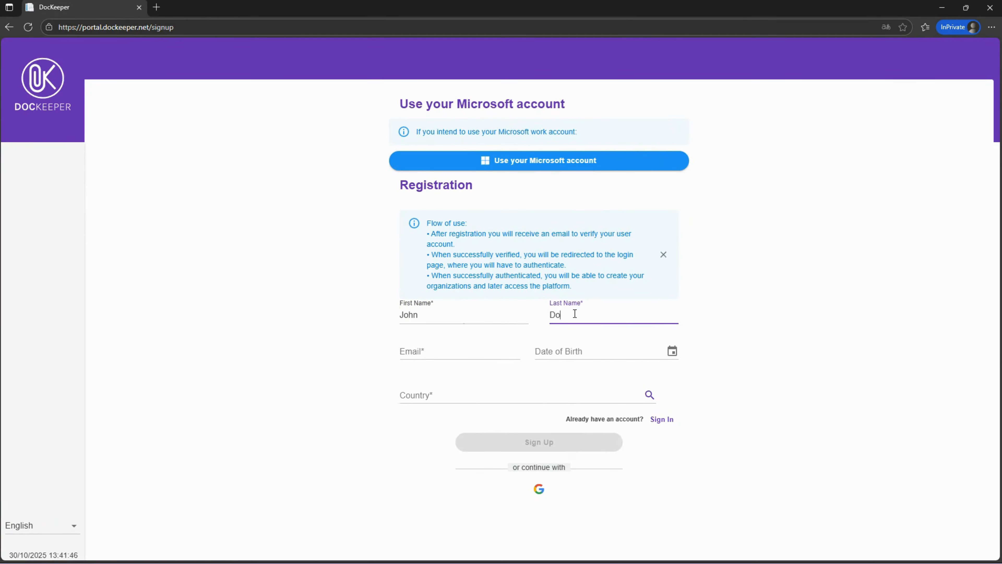
Paste the e-mail address, choose Portugal as the country, and submit the registration
click(449, 355)
key(ctrl+v)
click(461, 394)
text(portu)
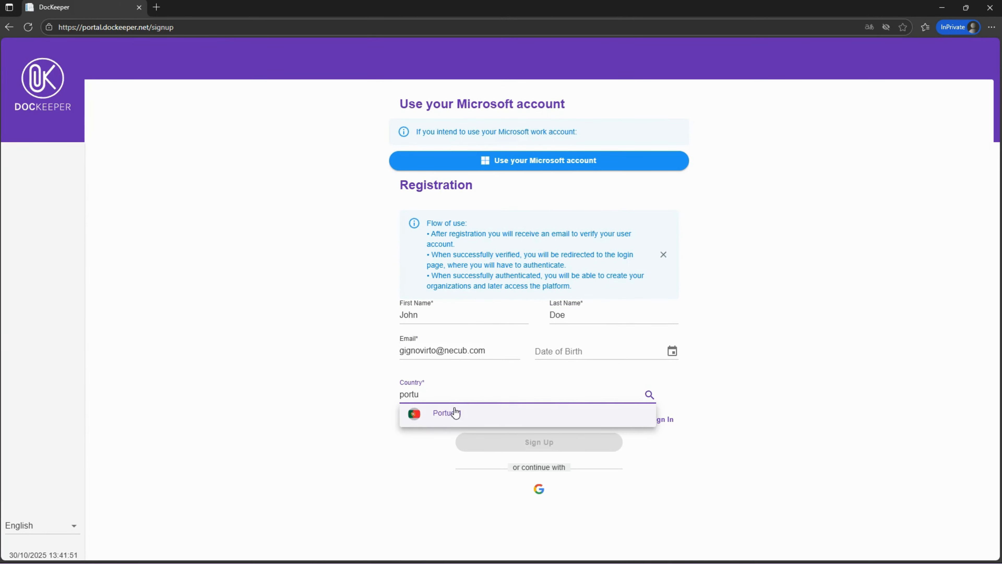
click(454, 412)
click(519, 445)
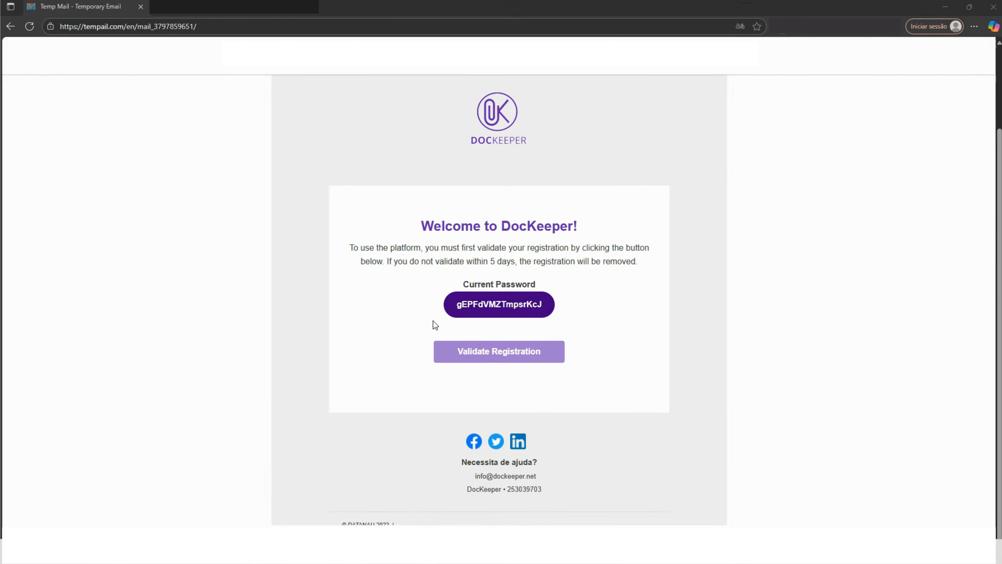
In the temporary mail inbox, copy the current password from the welcome e-mail and open Validate Registration
double_click(466, 314)
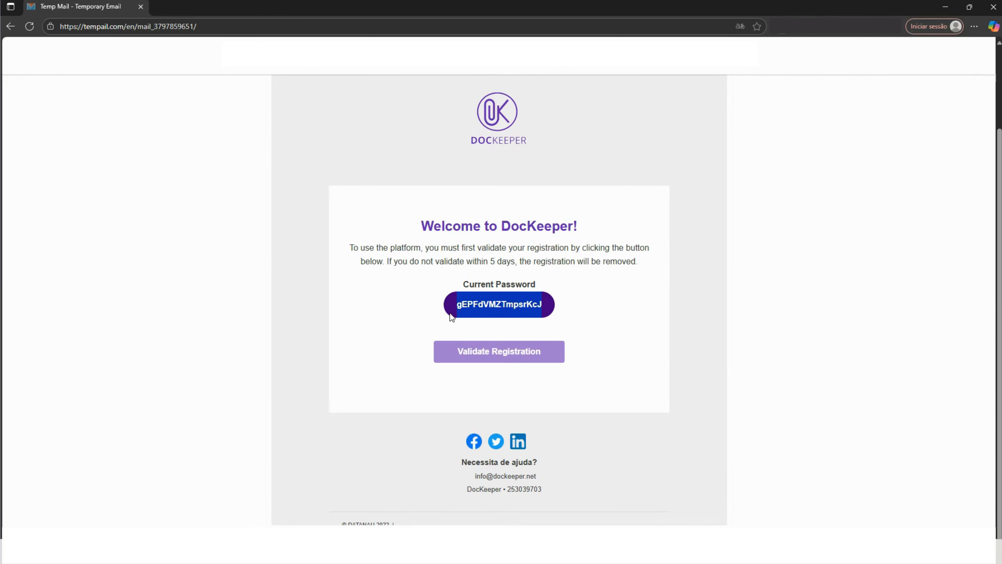
click(489, 357)
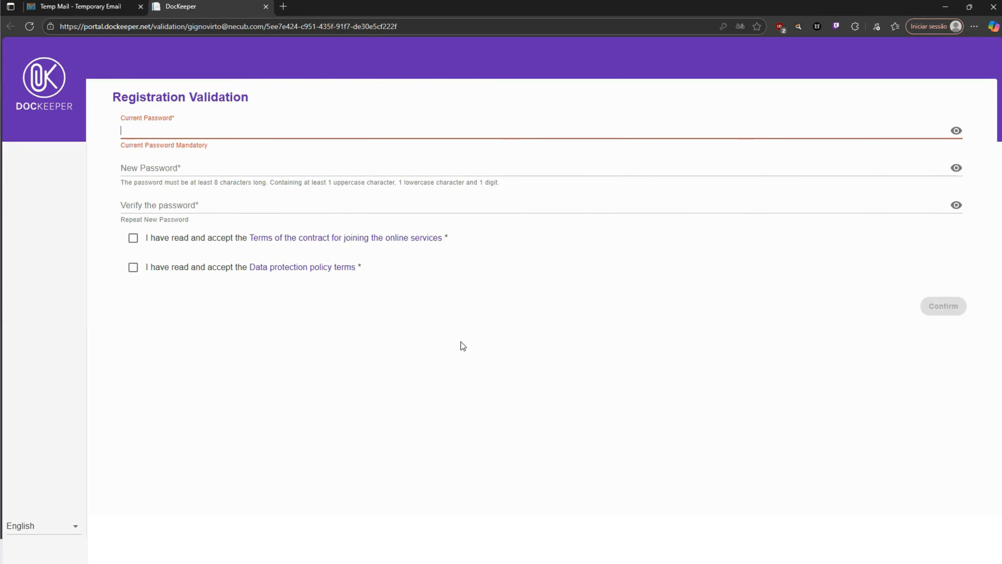
Paste the current password, then enter and repeat a new account password
key(ctrl+v)
click(186, 174)
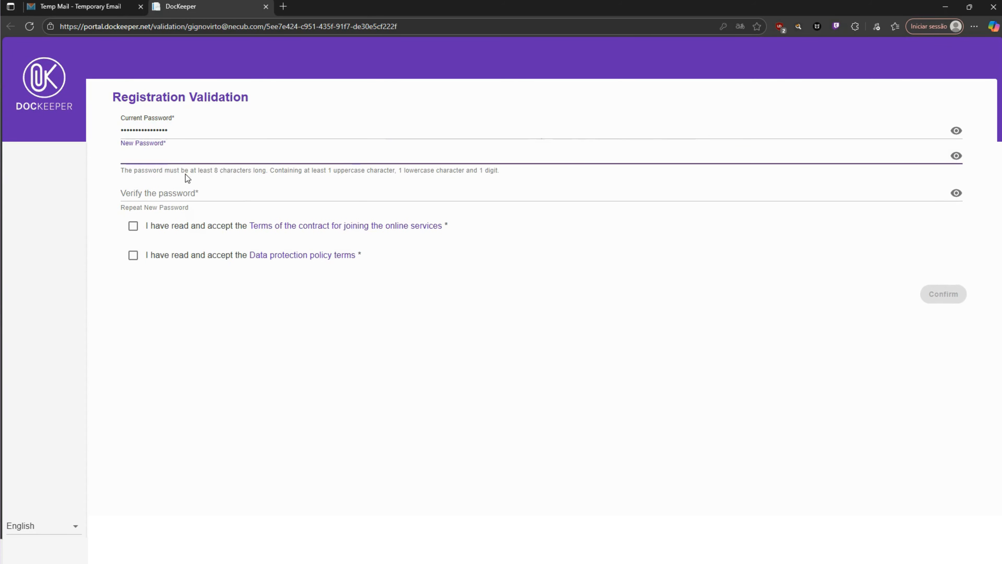
text(•••••••••)
key(Tab)
text(•••••••••)
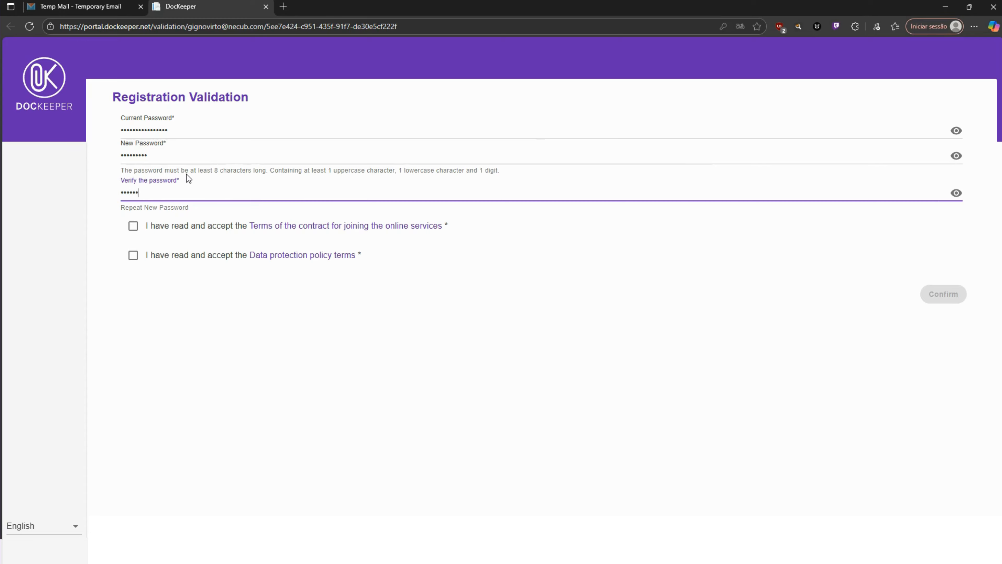
Reveal the current password and accept both the contract terms and the data protection policy terms
click(956, 130)
click(133, 225)
click(133, 255)
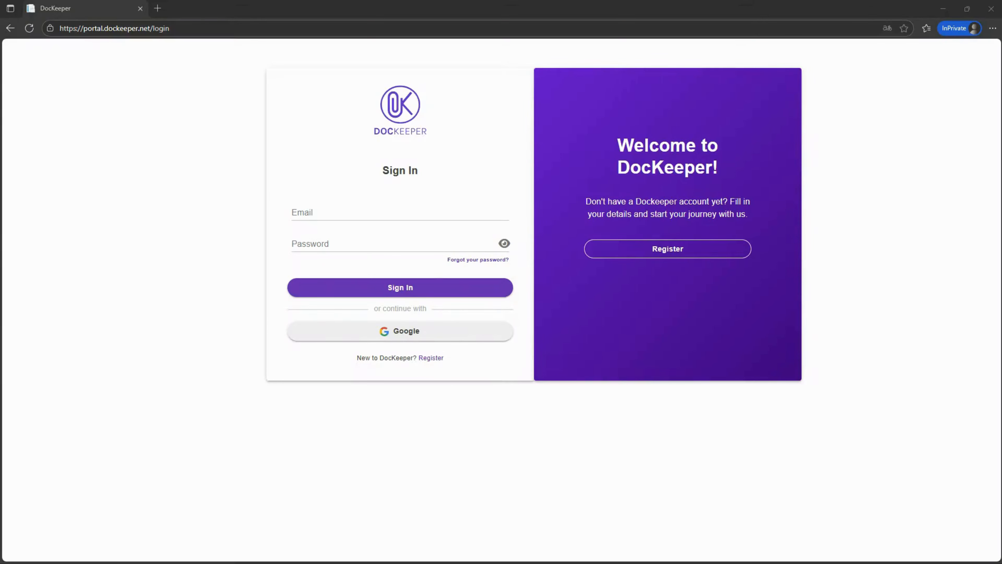
Sign in with the pasted e-mail address and the account password
click(346, 211)
key(ctrl+v)
click(346, 244)
text(••••••••)
key(Return)
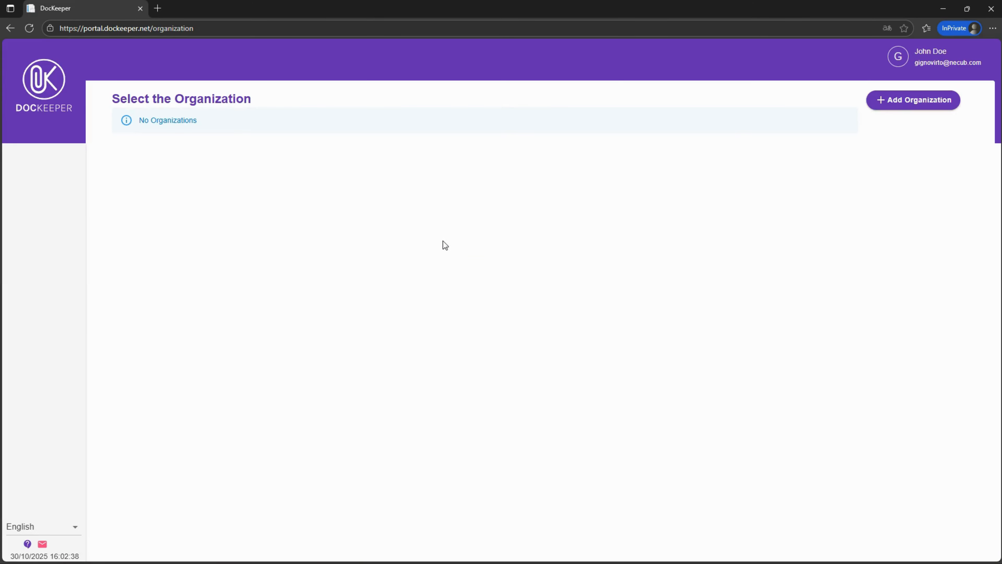
Start adding an organization and set its type to Professional
click(908, 100)
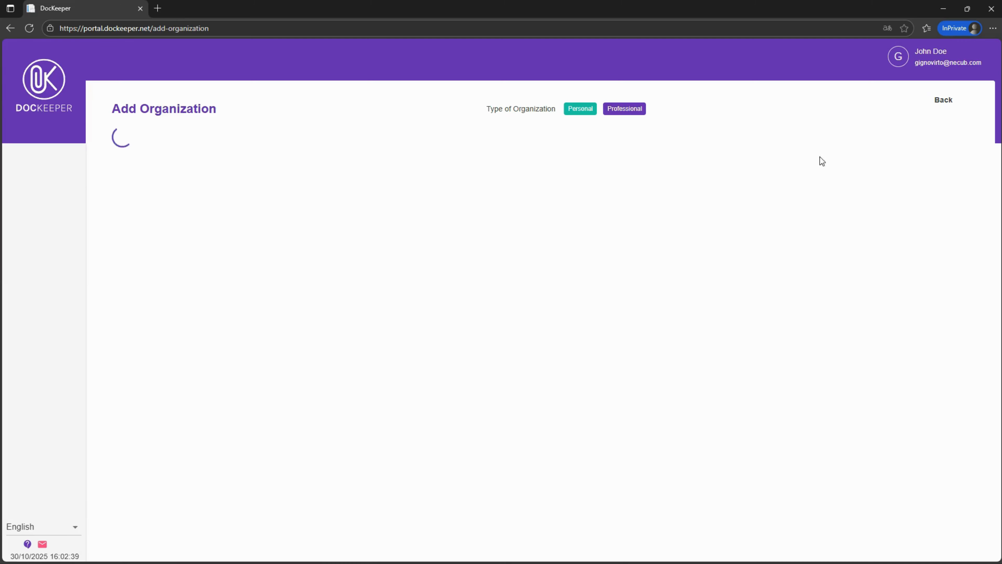
click(568, 116)
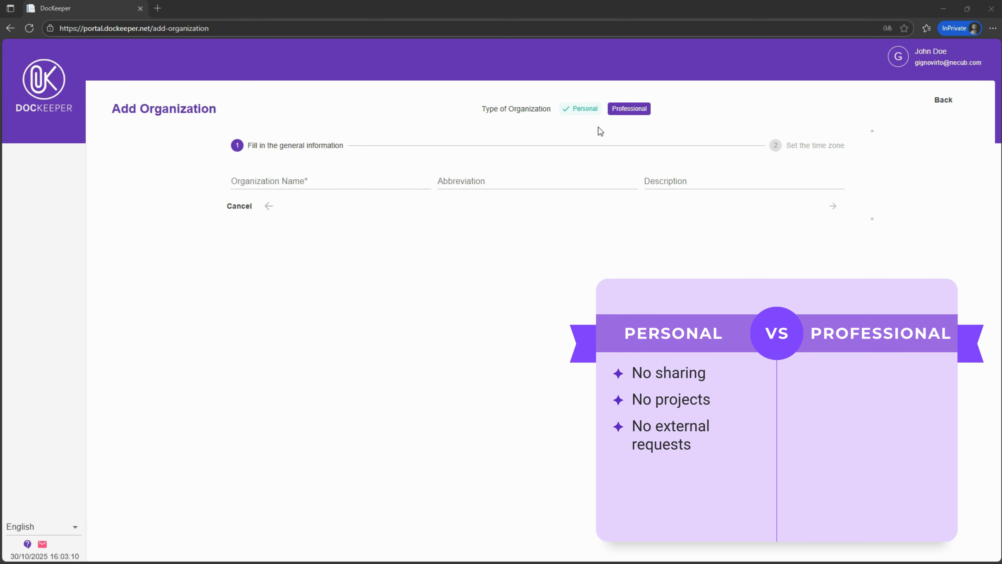
click(620, 111)
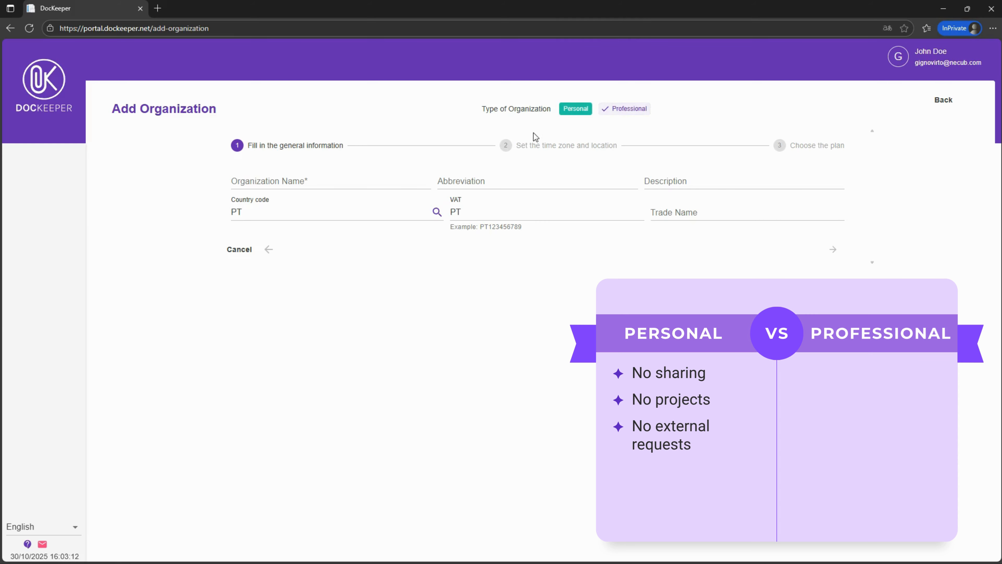
Name the organization OrganizationDemo and continue to the time zone and location step
click(344, 180)
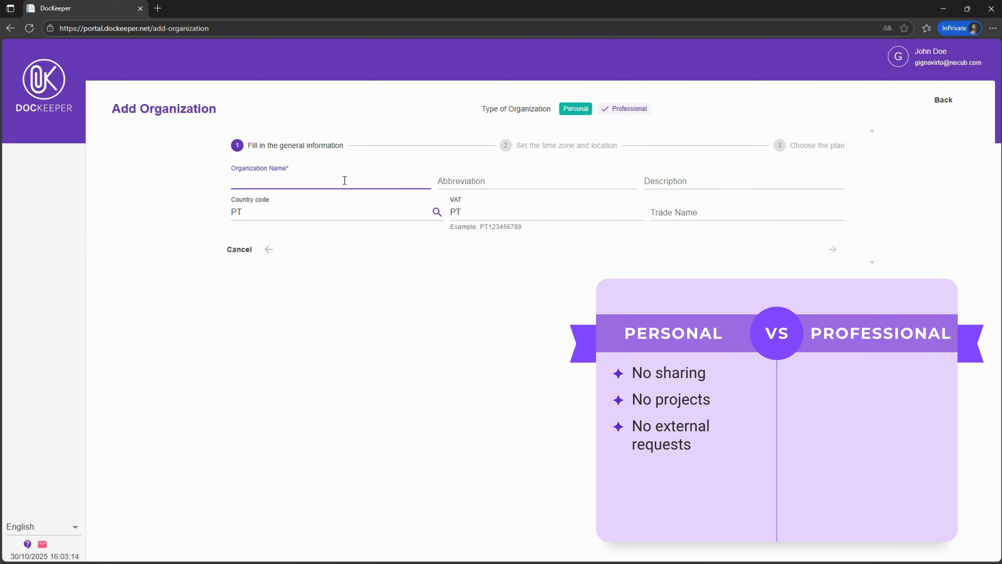
text(OrganizationDemo)
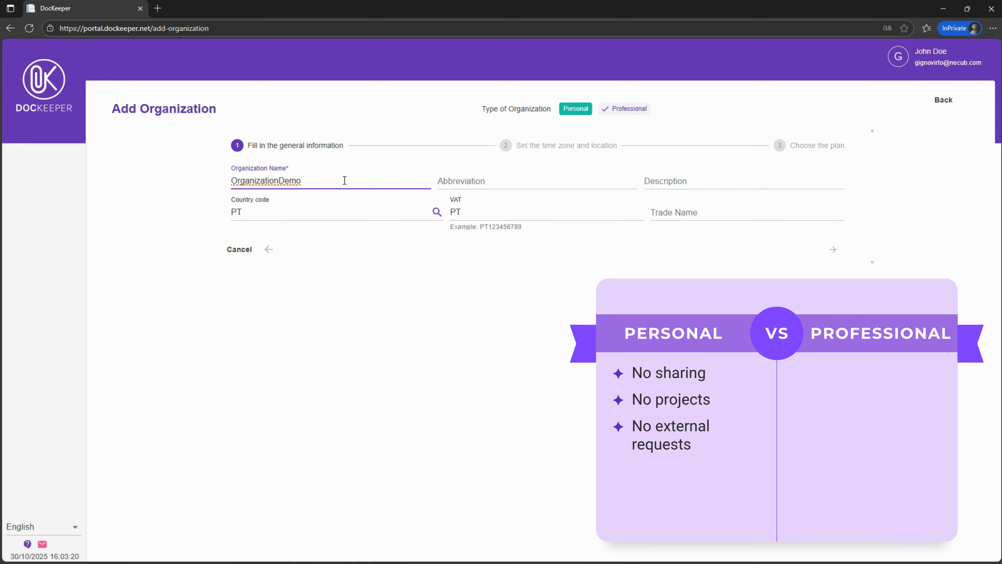
click(772, 254)
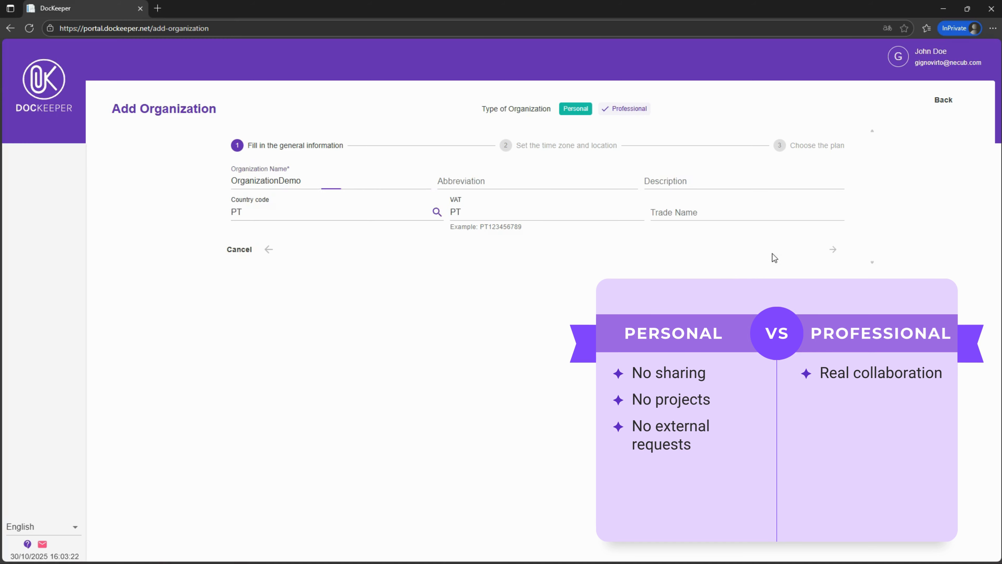
click(833, 252)
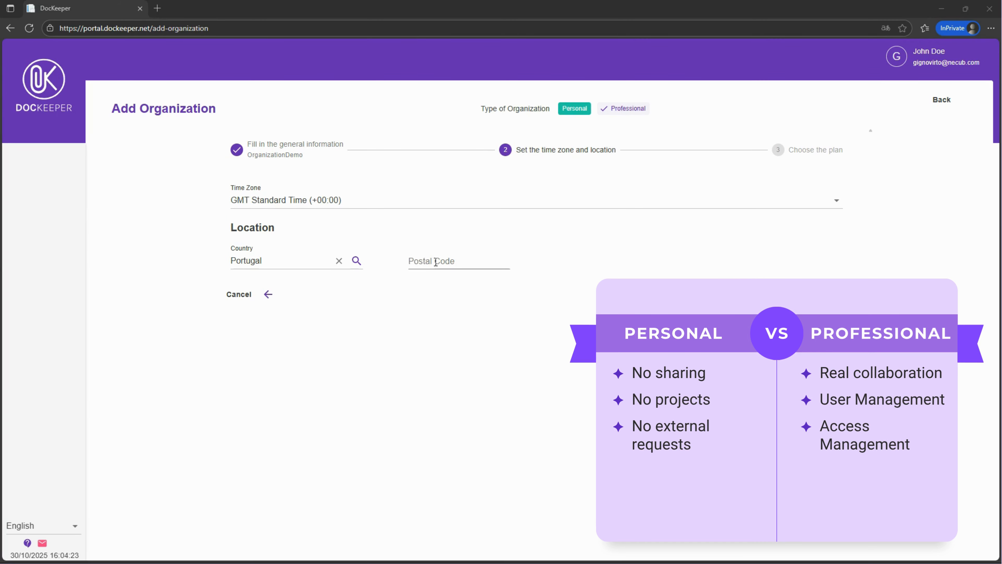
Enter postal code 1990-110 for the Portugal location and move to the address field
click(435, 261)
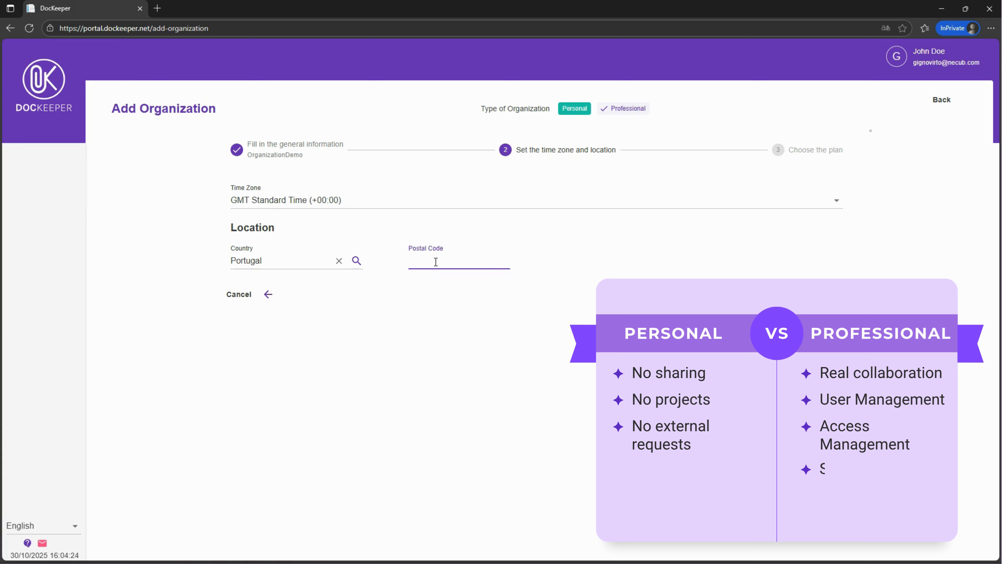
text(199)
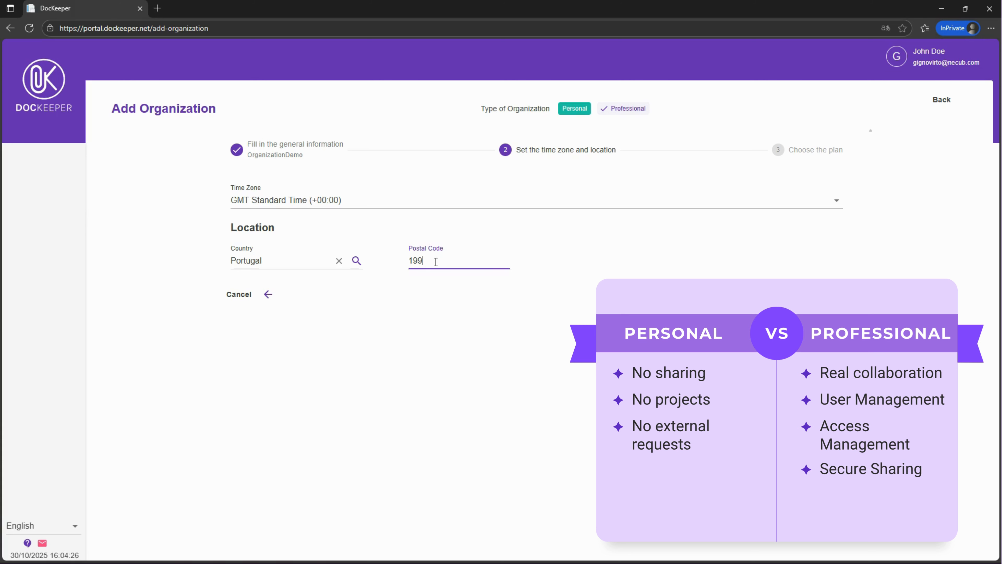
text(0-110)
click(493, 240)
click(475, 304)
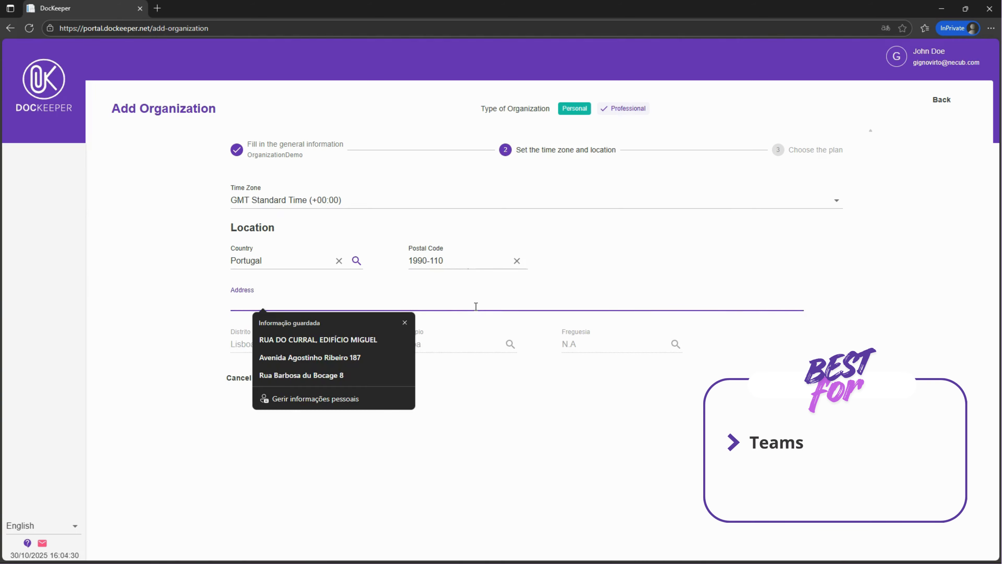
Set the address to Address Example 3 and continue to the plan choice
text(Addr)
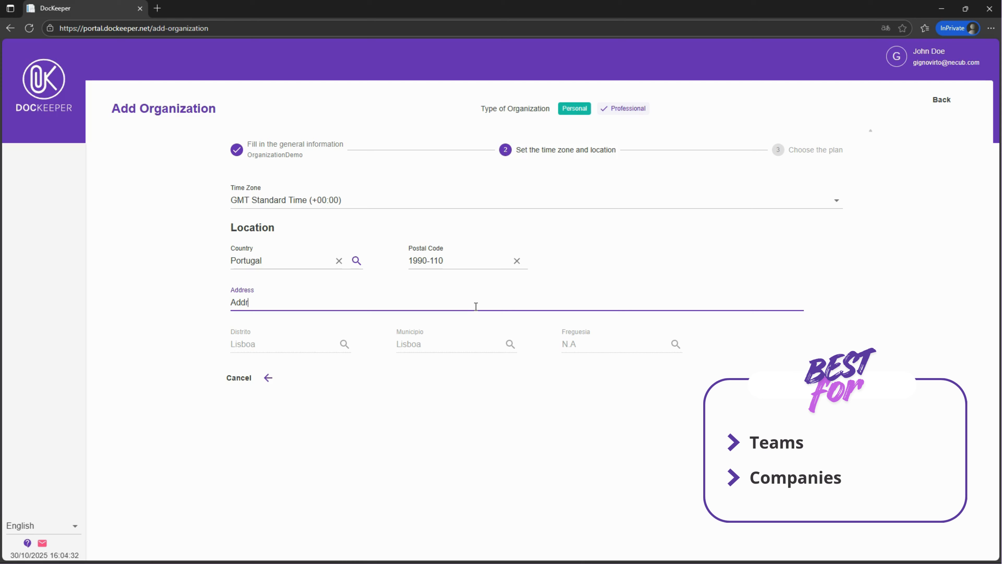
text(ess Example 3)
click(763, 347)
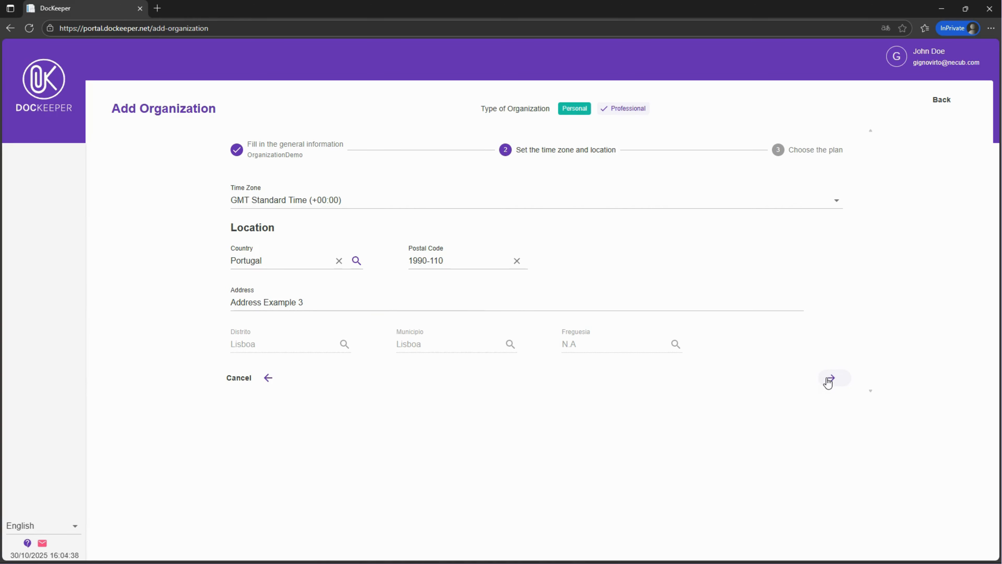
click(829, 379)
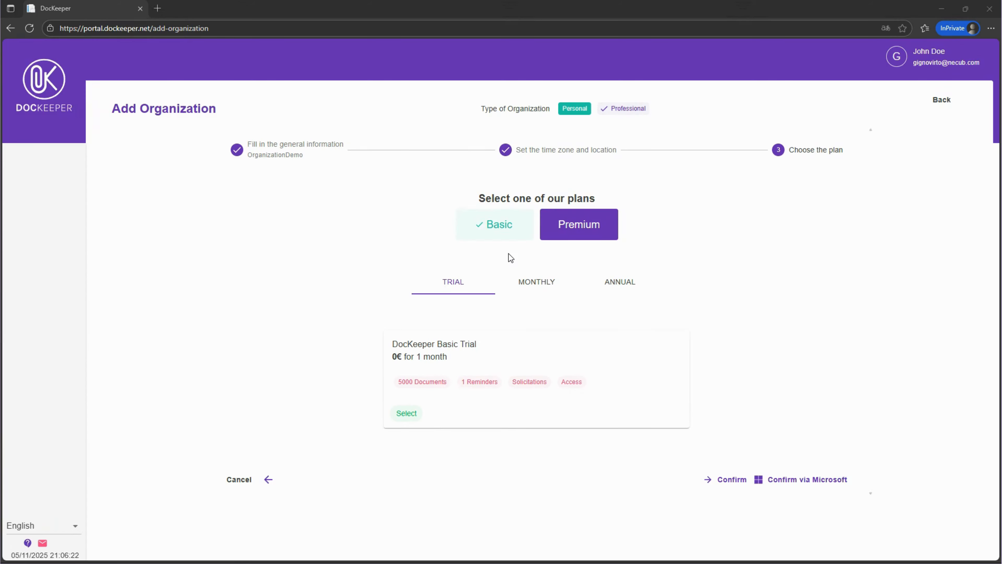
Choose the Premium plan, compare its billing options, and select the one-month trial
click(566, 235)
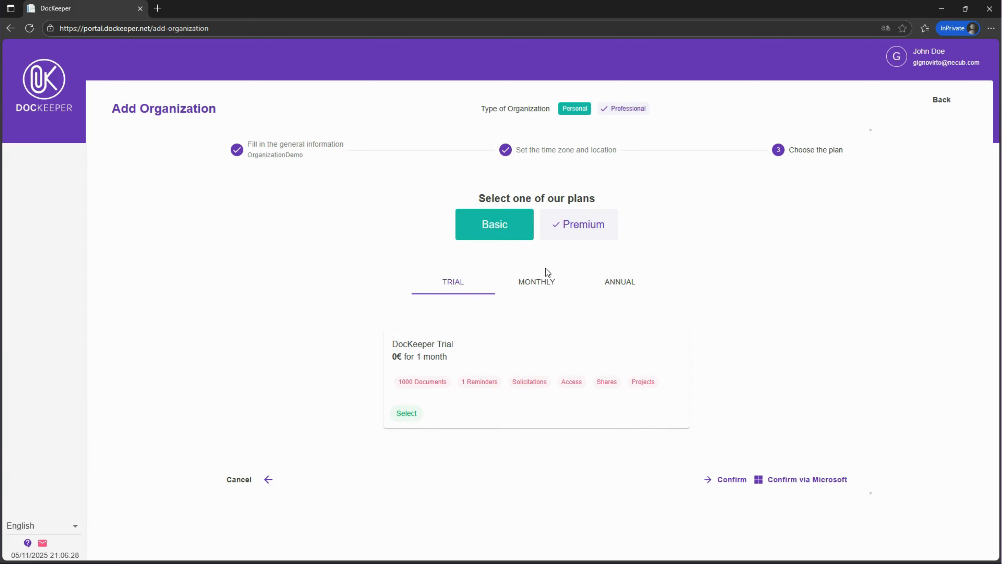
click(541, 283)
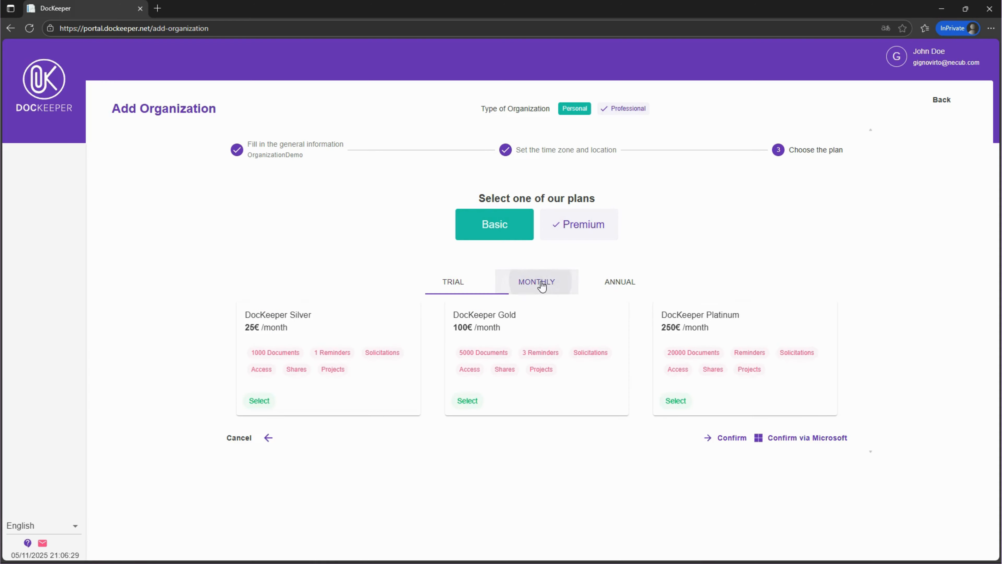
click(619, 282)
click(451, 282)
click(410, 418)
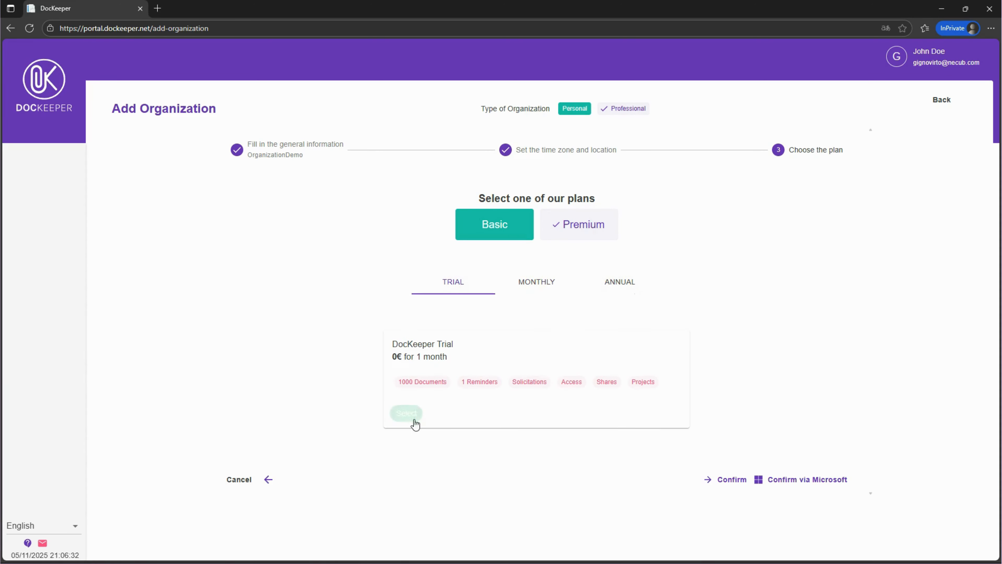
Confirm the plan and, in the AppSource checkout, select the DocKeeper Platinum Monthly plan and proceed
click(730, 479)
scroll(177, 276, down, 4)
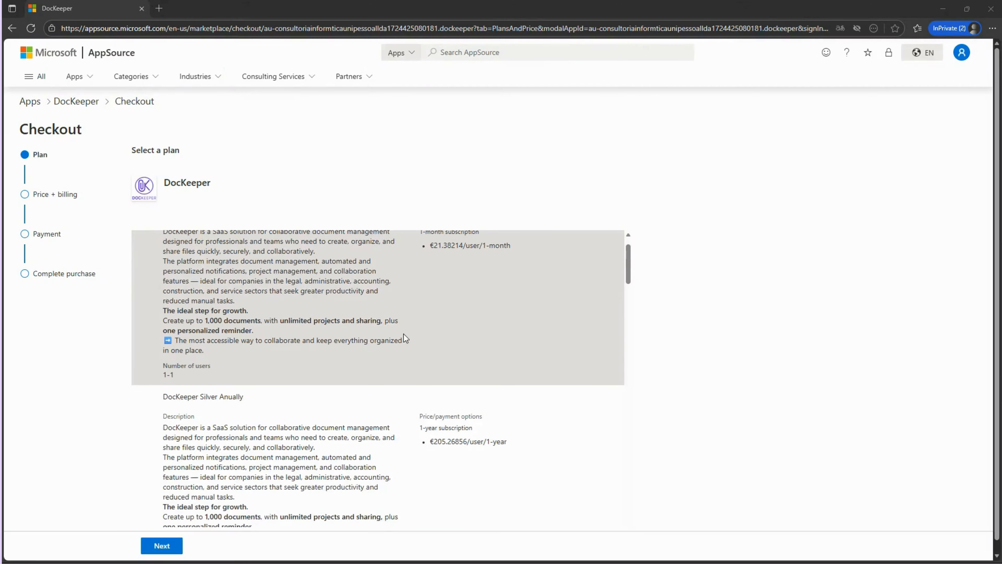
click(178, 268)
click(162, 545)
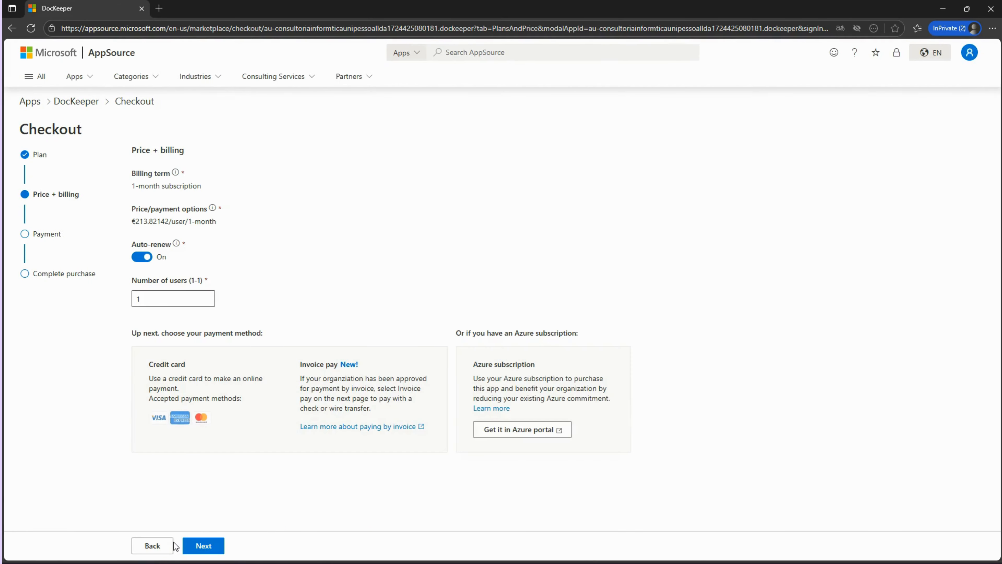
Turn auto-renew off and place the order
click(141, 257)
click(206, 543)
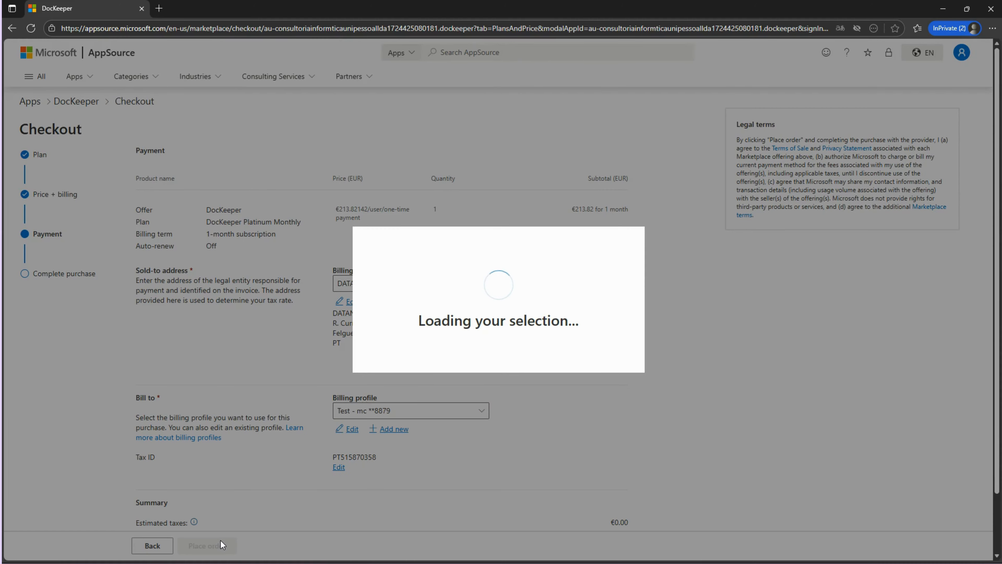
scroll(230, 482, down, 2)
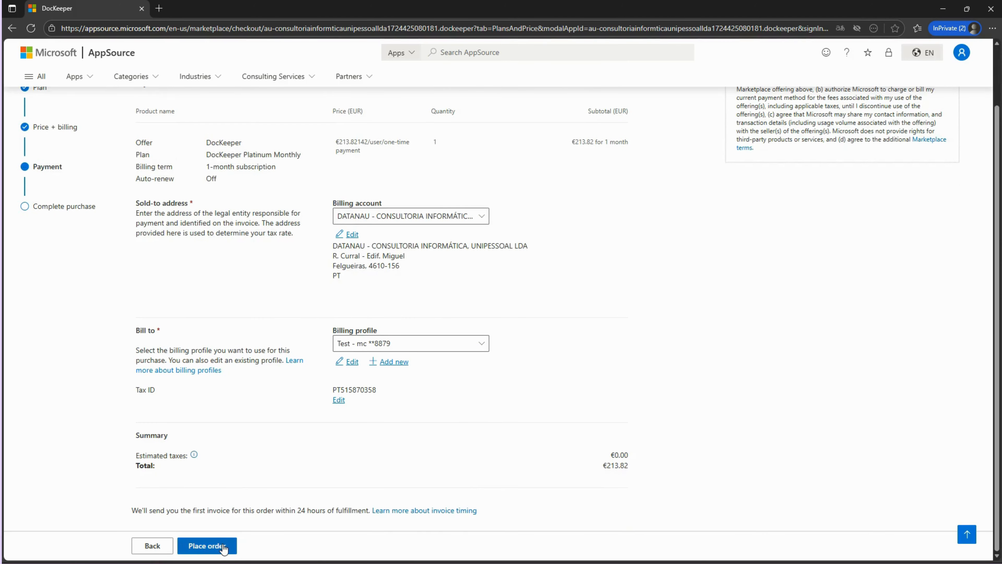
click(224, 544)
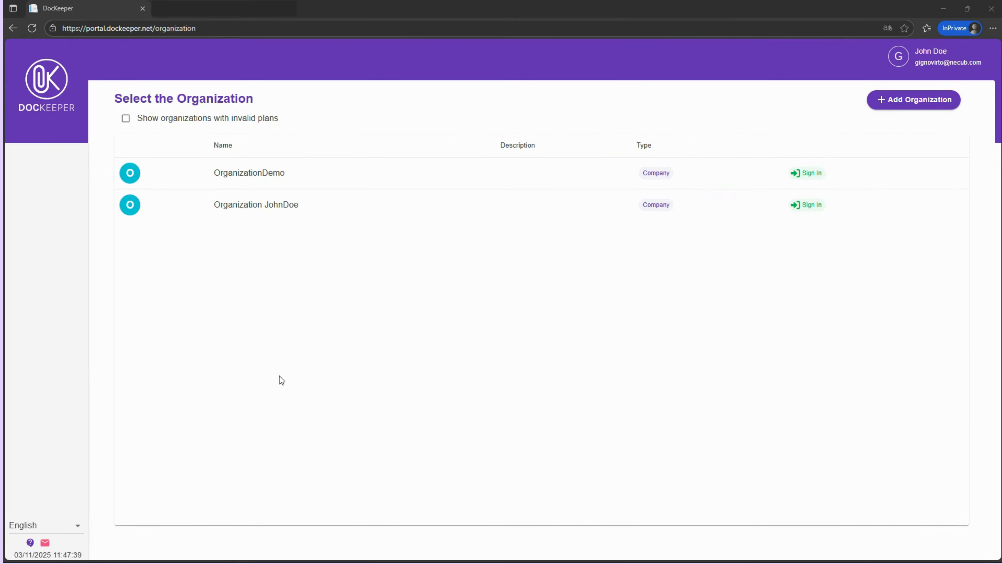
Enter OrganizationDemo and open the groups section of user management
click(289, 176)
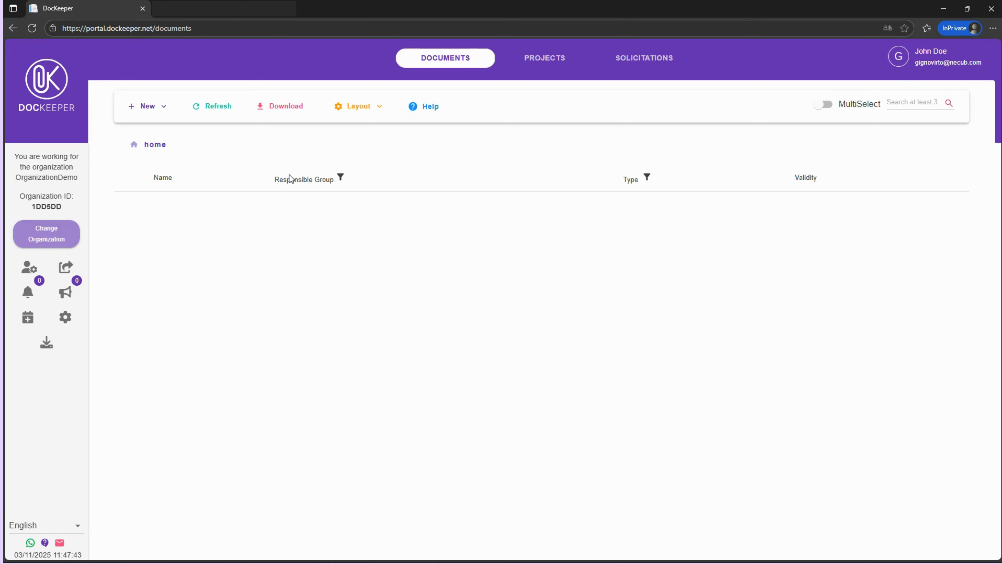
click(25, 279)
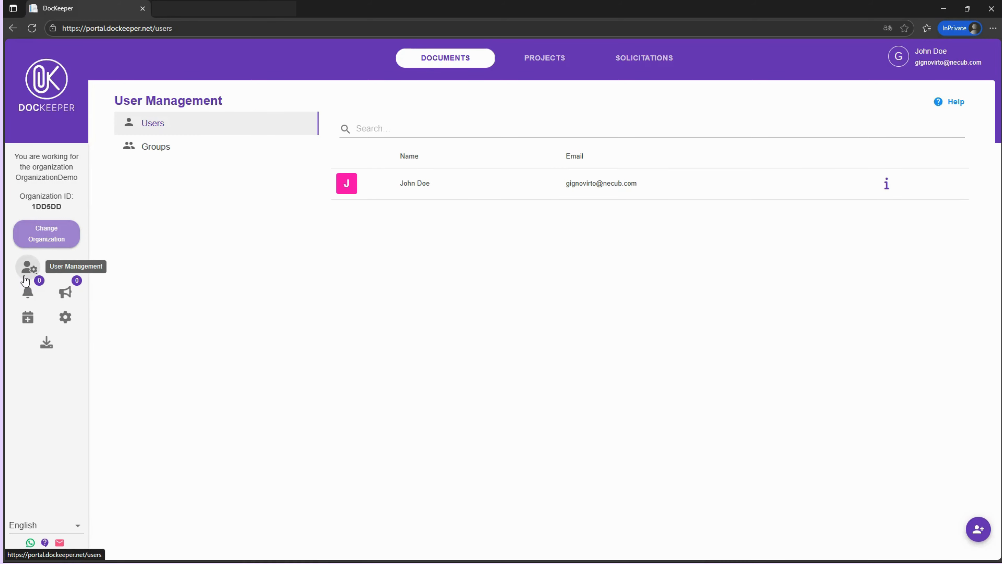
click(233, 155)
Start a new user group named Human Resources with the description HR
click(978, 528)
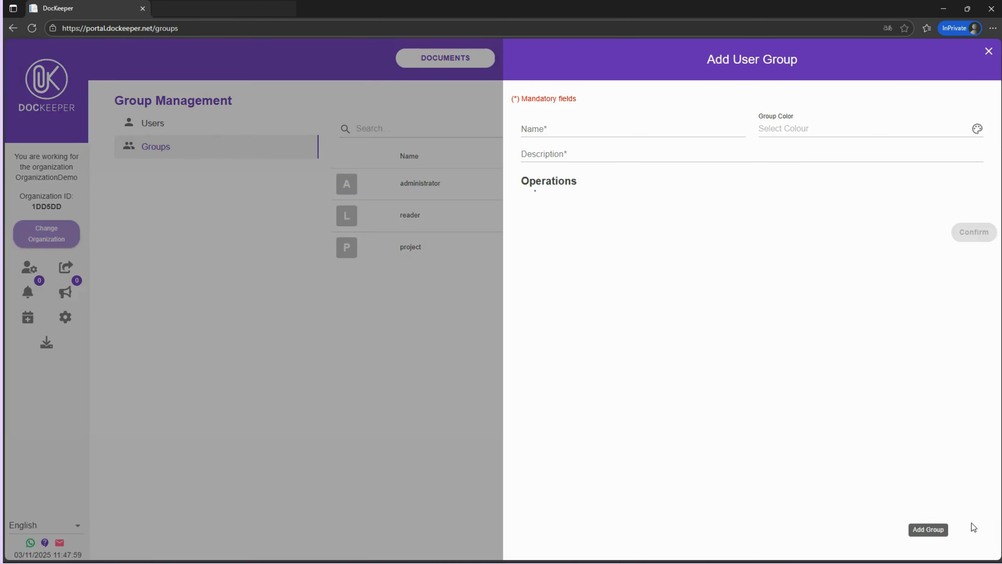
click(578, 133)
text(Hum)
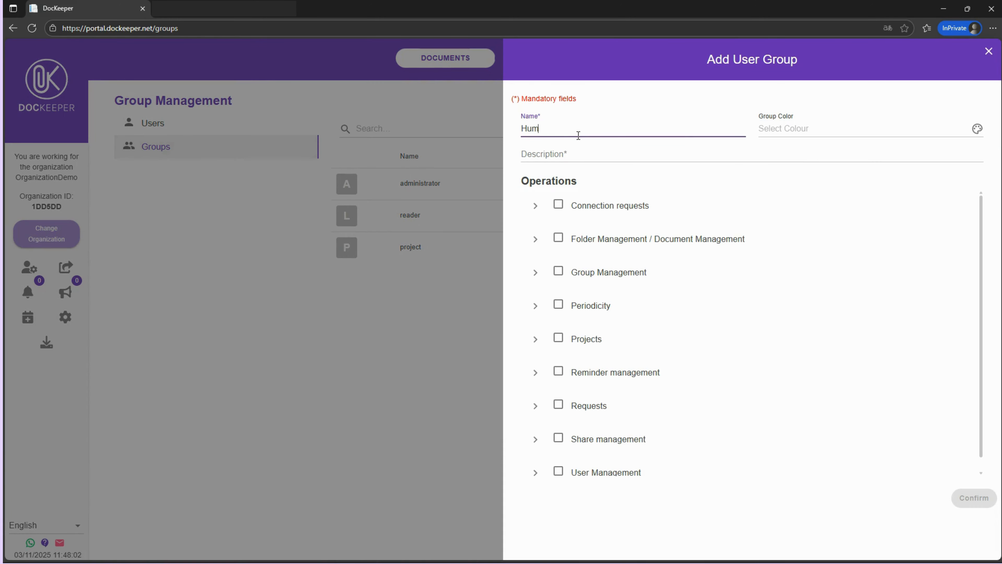
text(an Resources)
click(572, 157)
Grant the group all Folder Management / Document Management and Group Management operations and save it
click(558, 237)
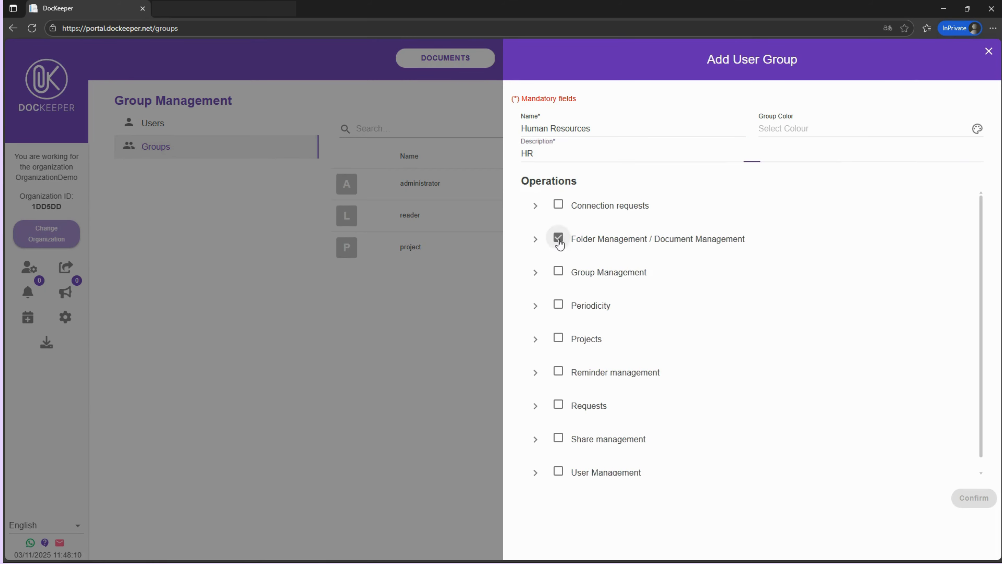
click(535, 240)
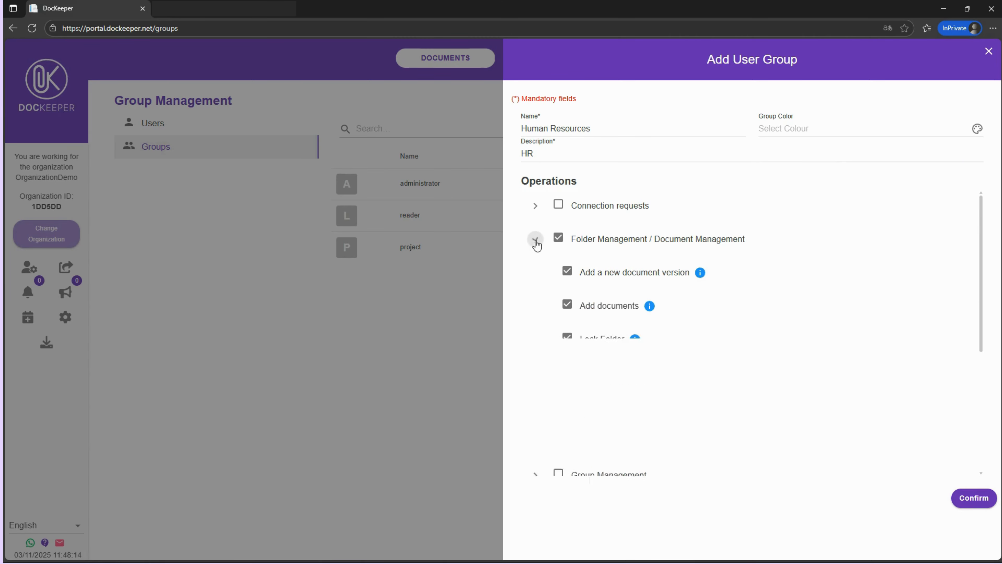
scroll(718, 330, down, 10)
scroll(719, 332, down, 3)
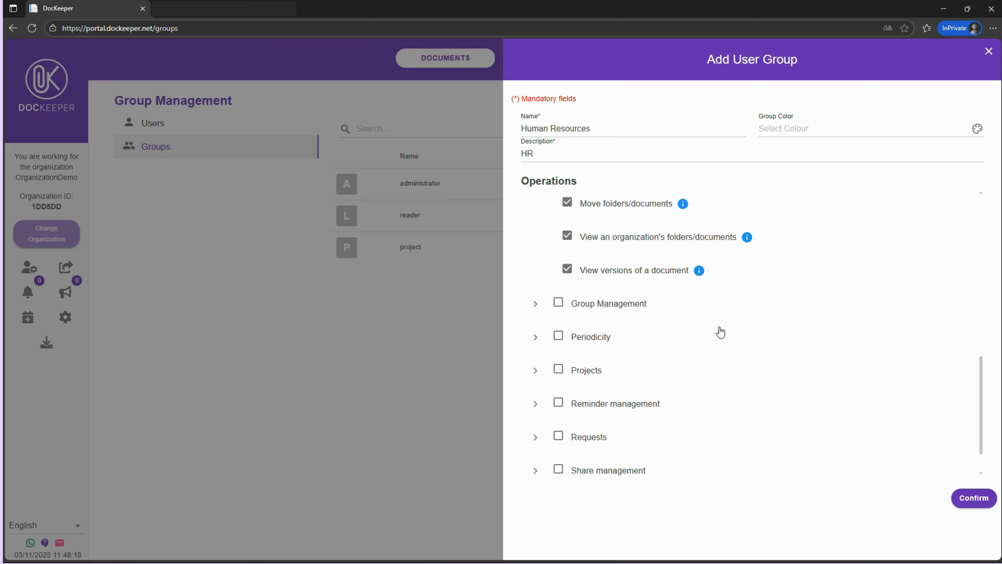
click(558, 302)
scroll(686, 350, down, 10)
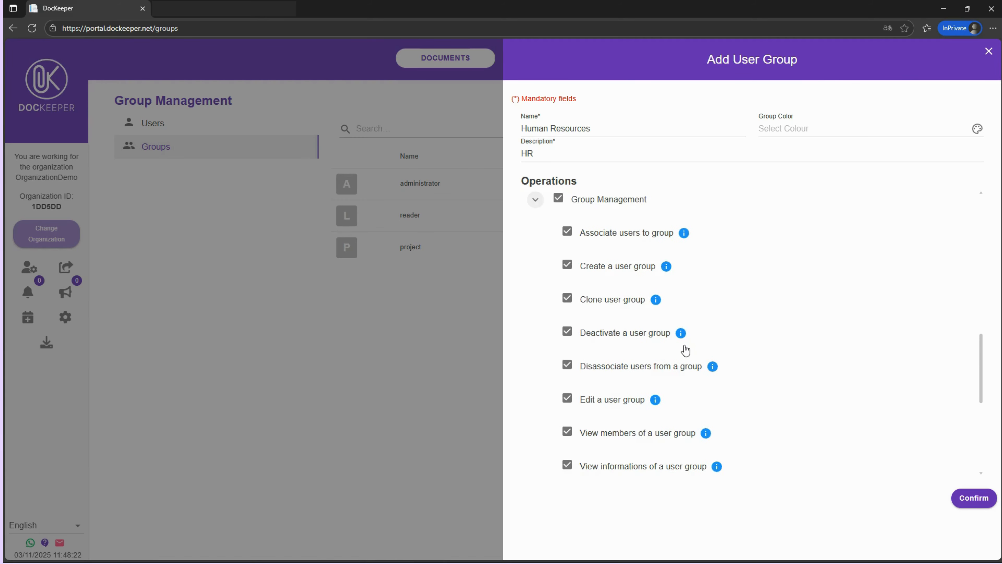
click(973, 497)
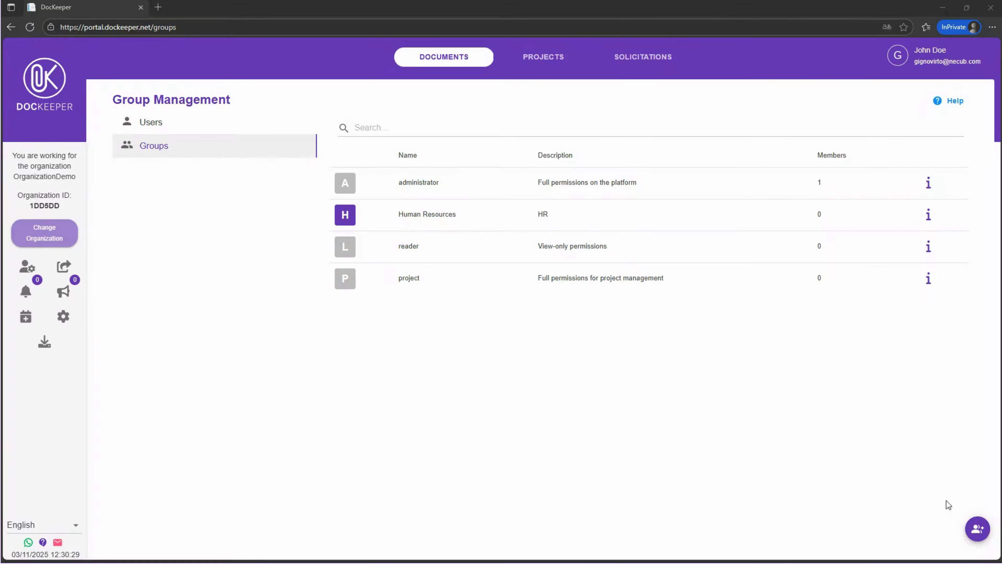
Start another user group named Finance with the description Finance Dep
click(978, 529)
click(612, 129)
text(Finance)
click(598, 154)
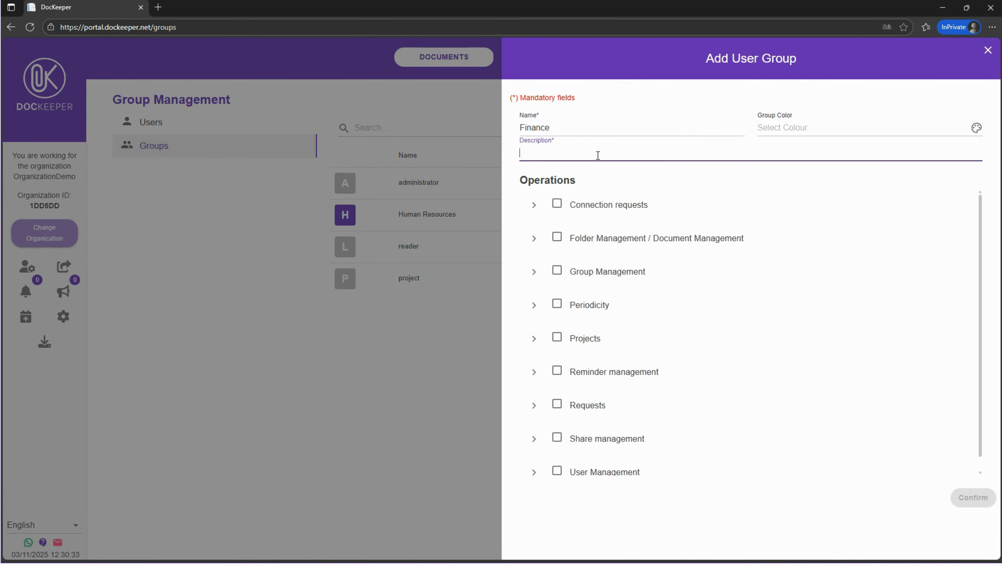
text(Finance Dep.)
Grant the Finance group Connection requests, Folder Management / Document Management, Requests, Reminder management and Share management operations, then save it
click(557, 203)
click(557, 237)
click(556, 403)
click(557, 370)
click(599, 440)
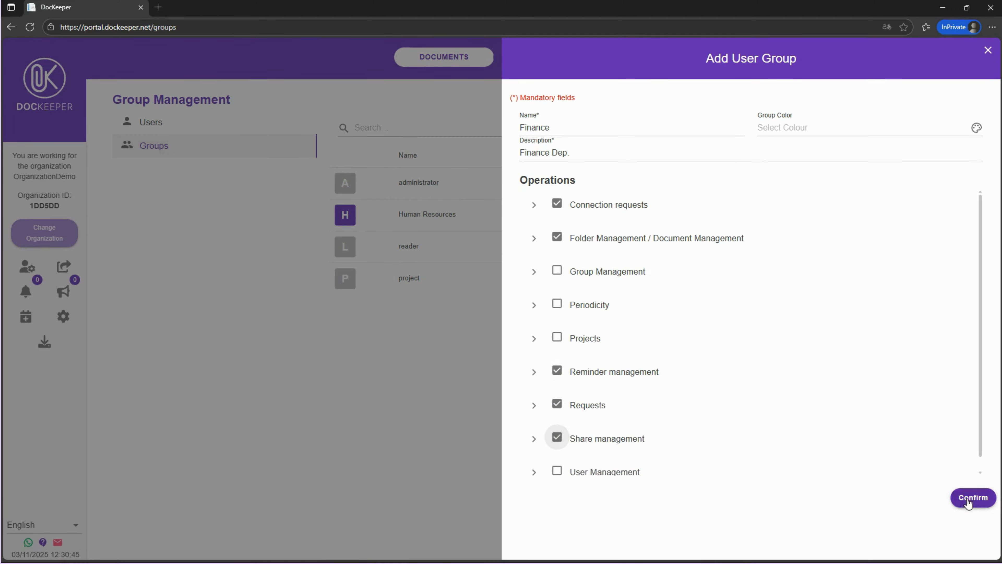
click(969, 497)
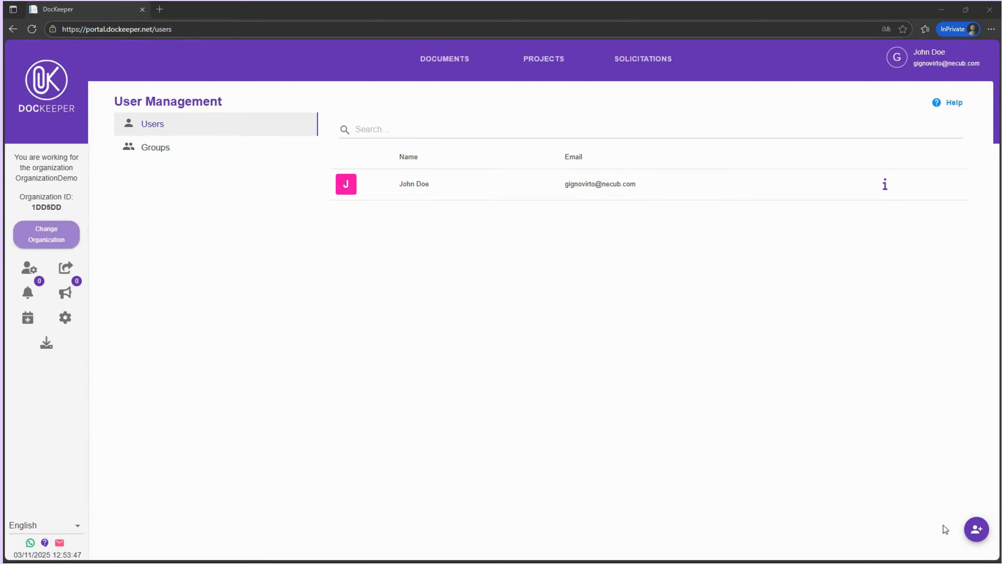
Add a new user to the Human Resources group, entering the person's first and last name
click(975, 528)
click(416, 273)
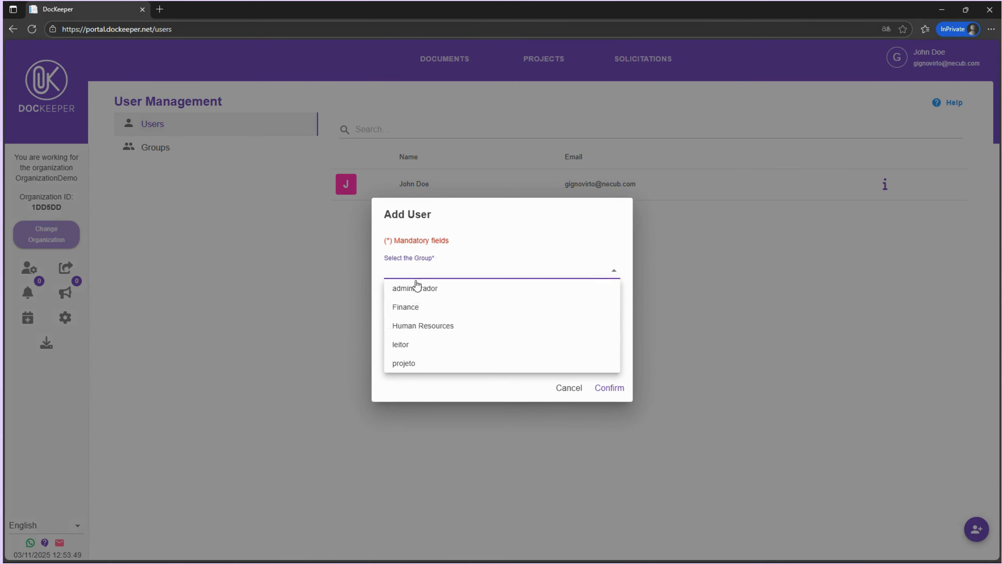
click(411, 326)
click(413, 296)
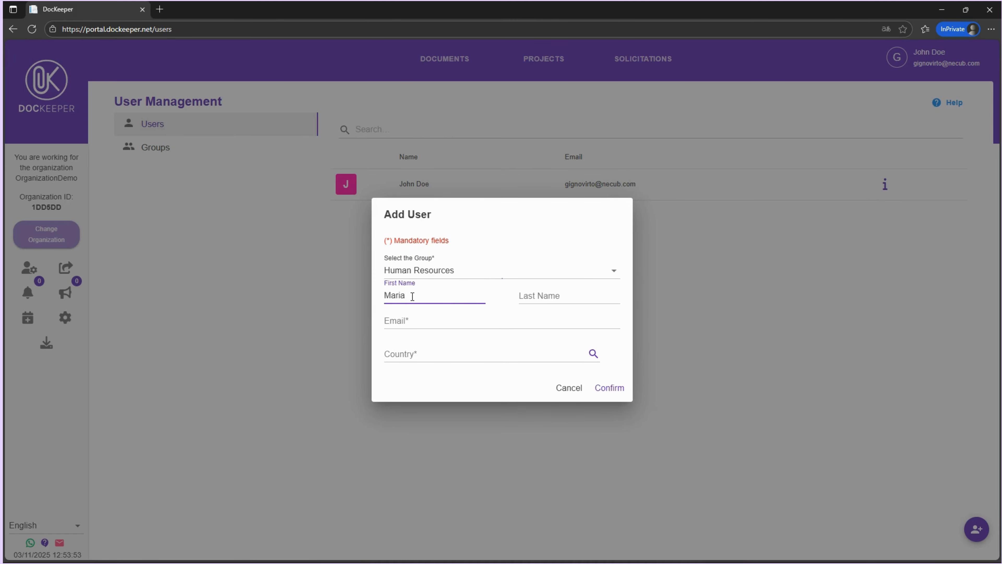
key(Tab)
text(Doc)
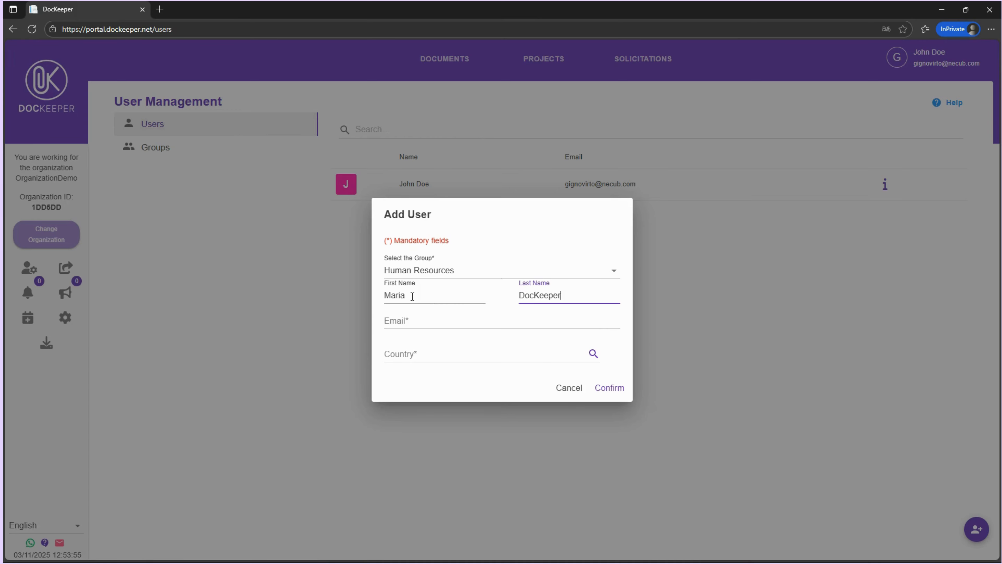
Fill in the user's e-mail address, set the country to Poland, and confirm the new user
click(414, 321)
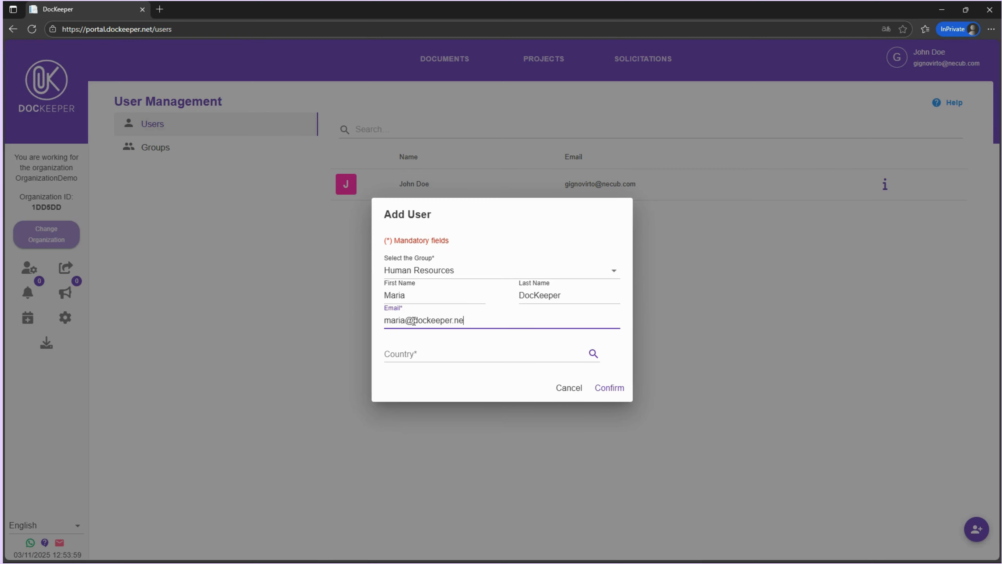
click(436, 352)
text(port)
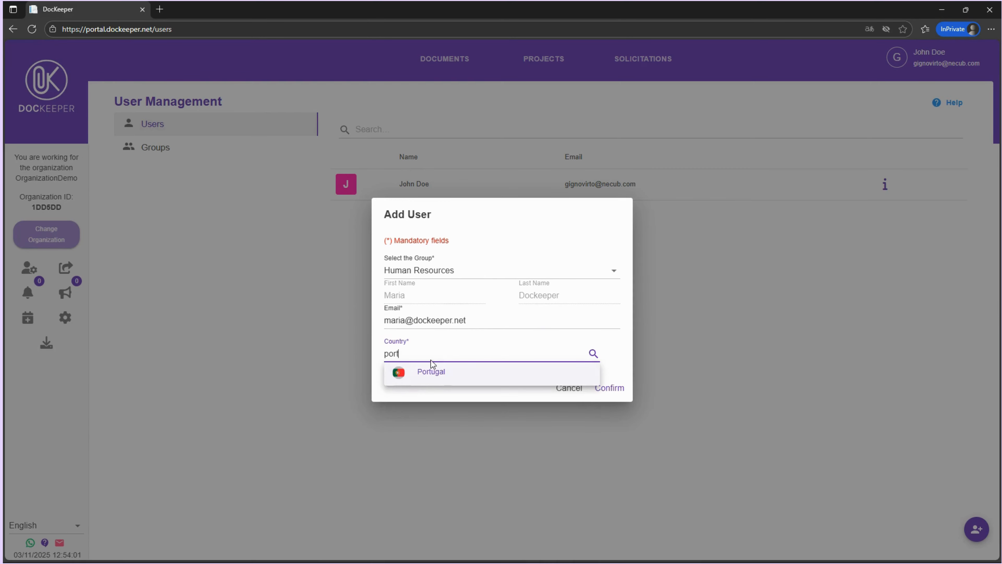
click(432, 371)
click(608, 390)
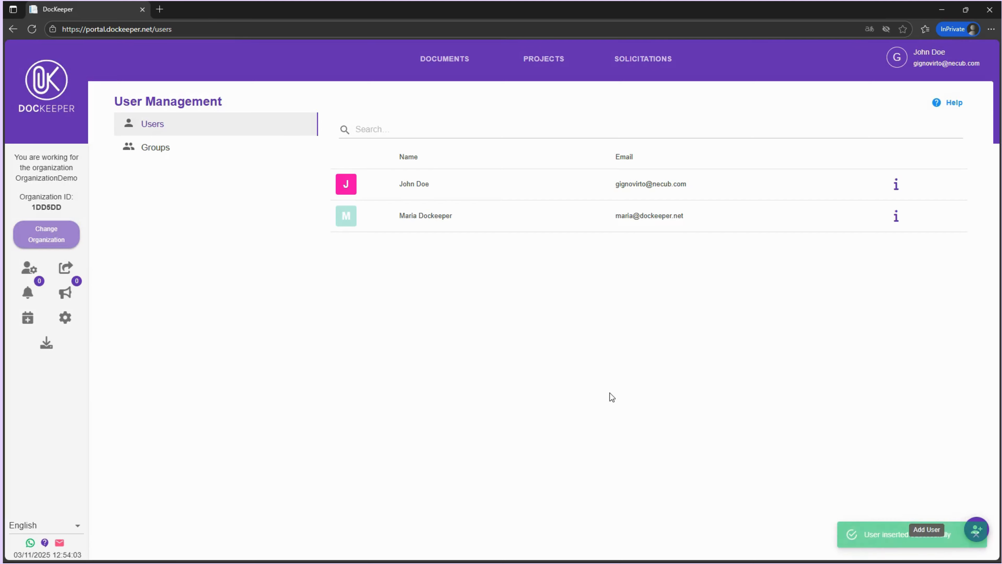
Start a new user group named after the new user's full name
click(227, 157)
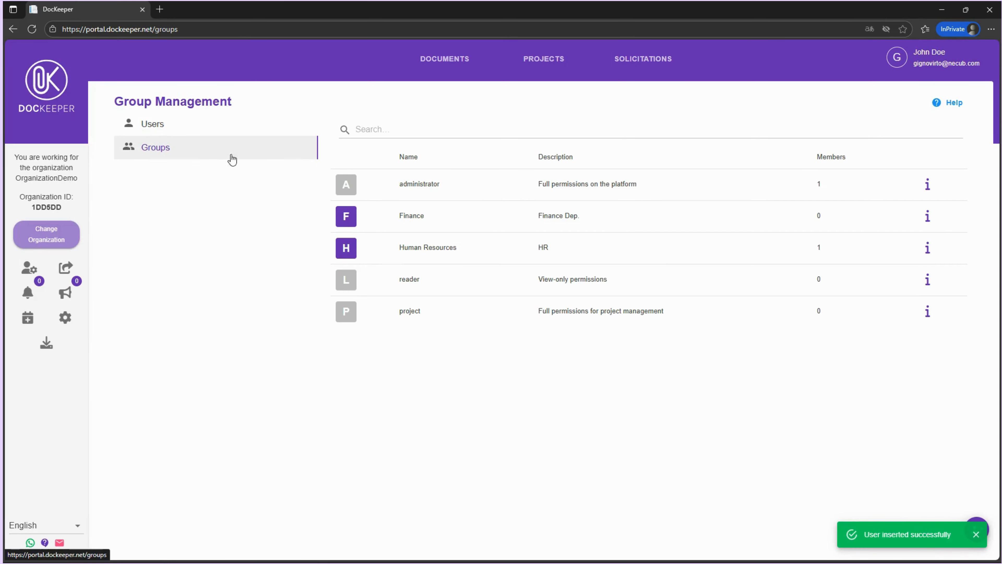
click(977, 521)
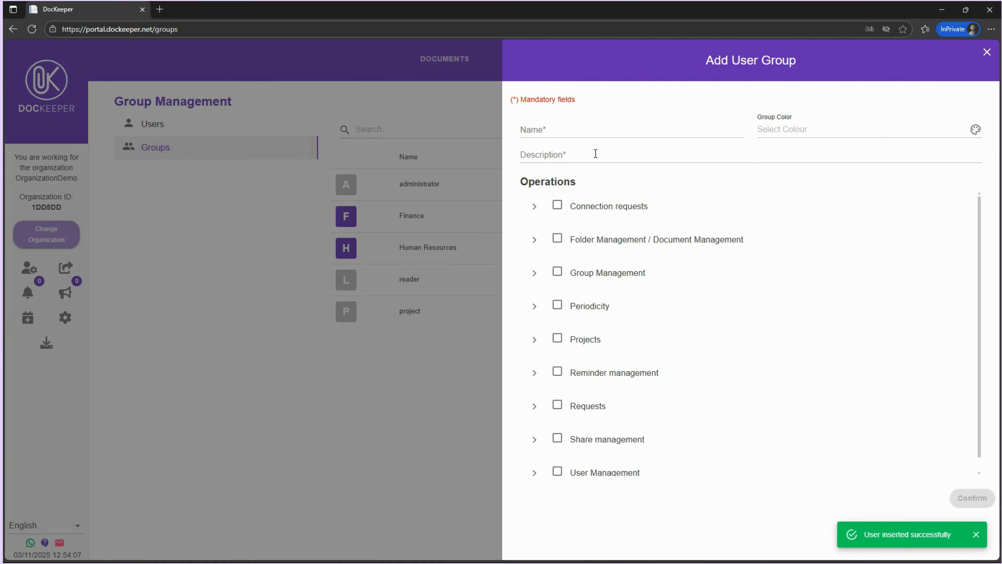
click(587, 131)
key(BackSpace)
key(BackSpace)
click(589, 154)
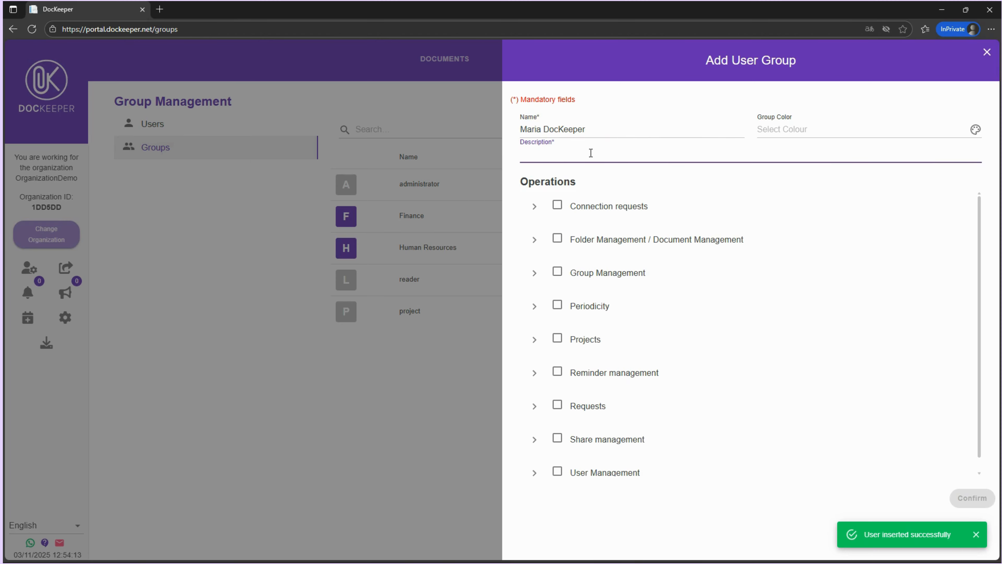
Give that group the description MD and Folder Management / Document Management operations, then save it
text(MD)
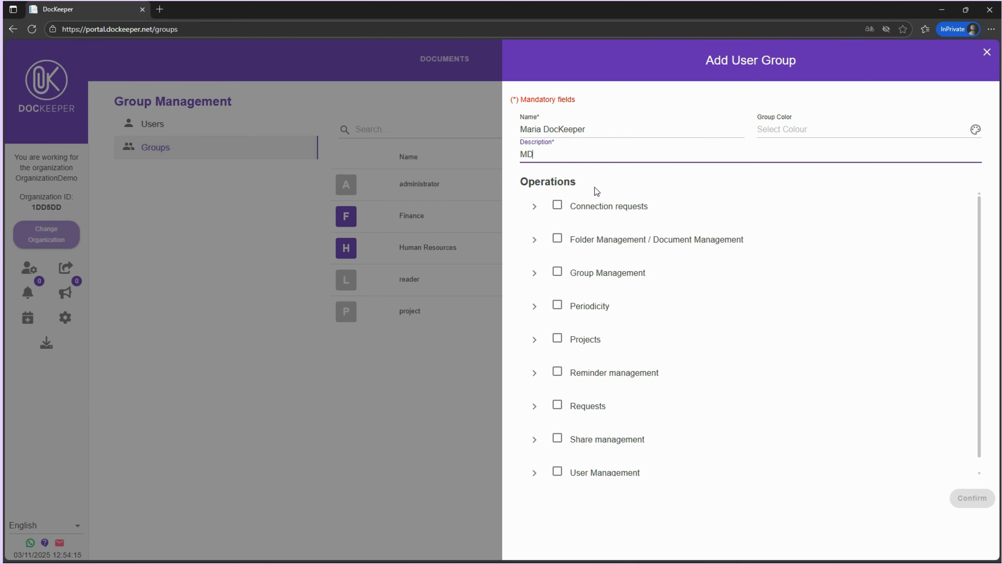
click(557, 238)
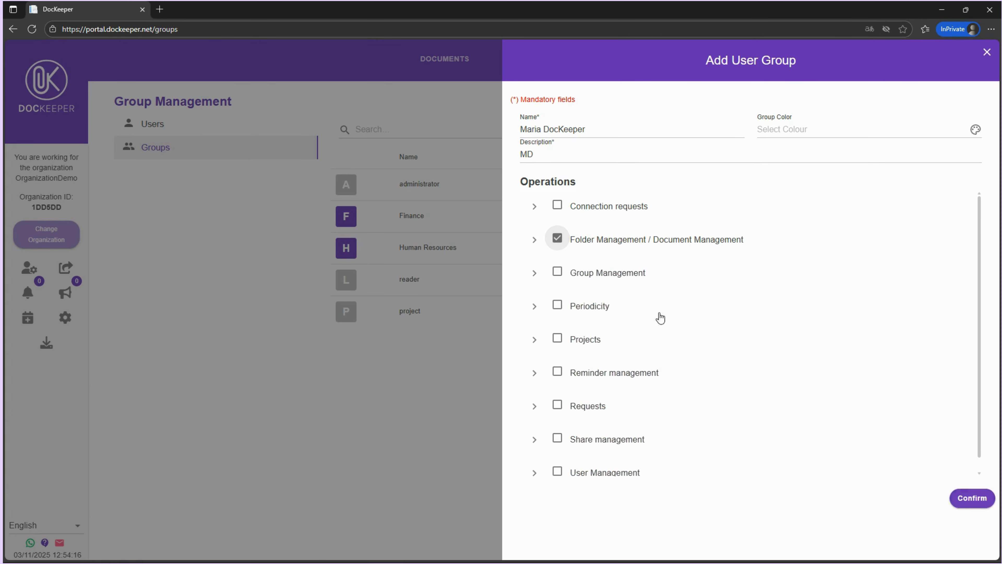
click(993, 504)
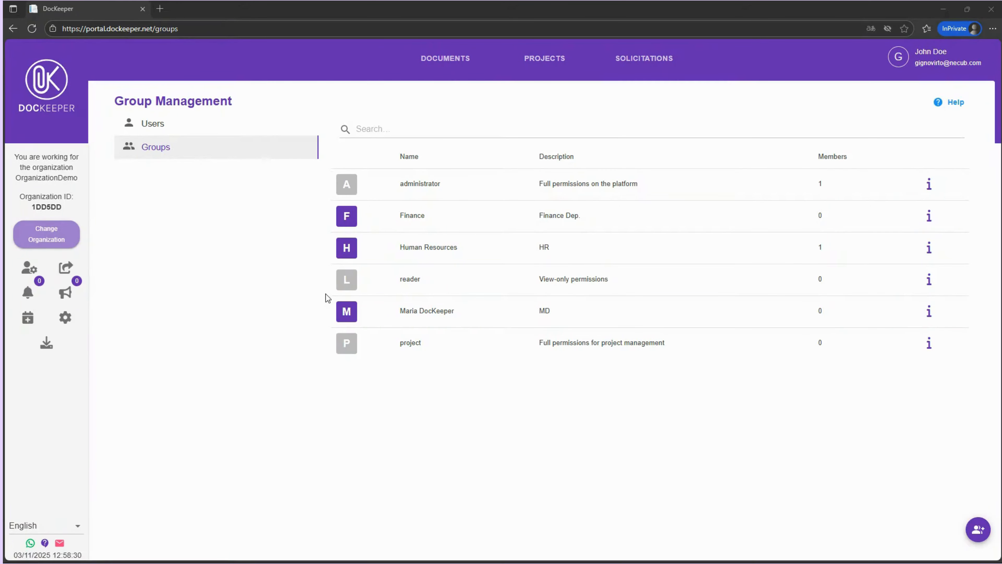
Create a sensitive folder Human Resources with description Folder and Human Resources as responsible group
click(447, 59)
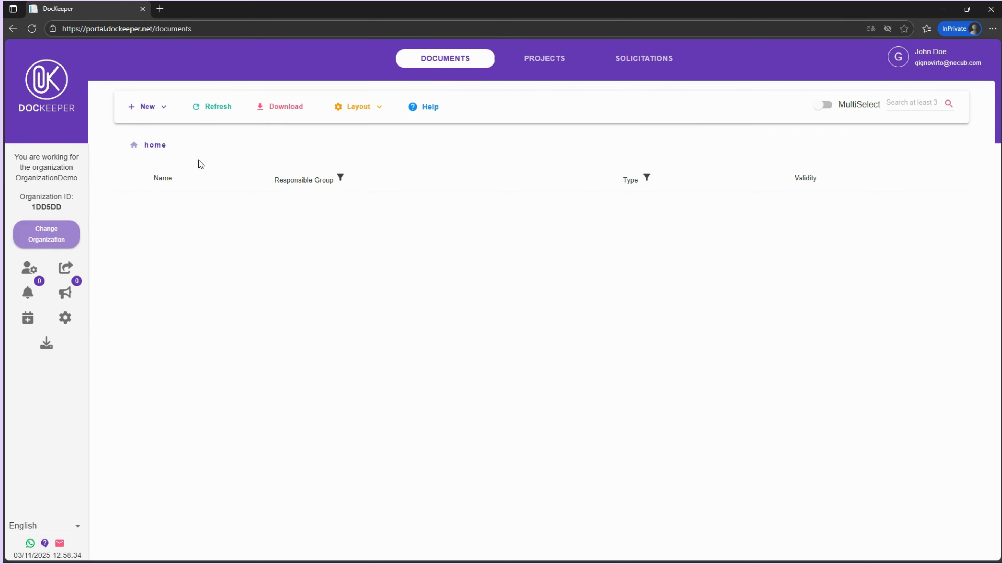
click(158, 113)
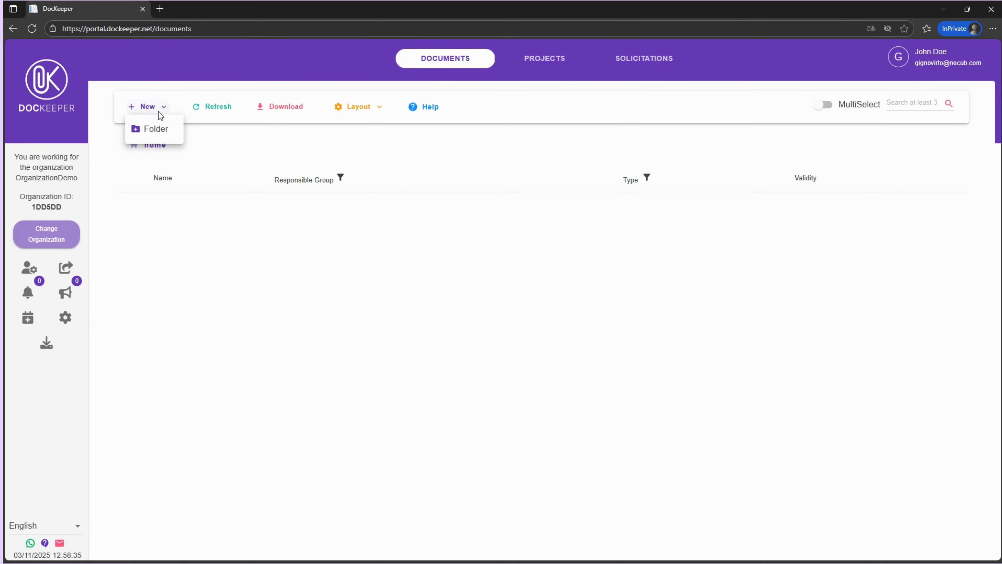
click(161, 136)
click(479, 295)
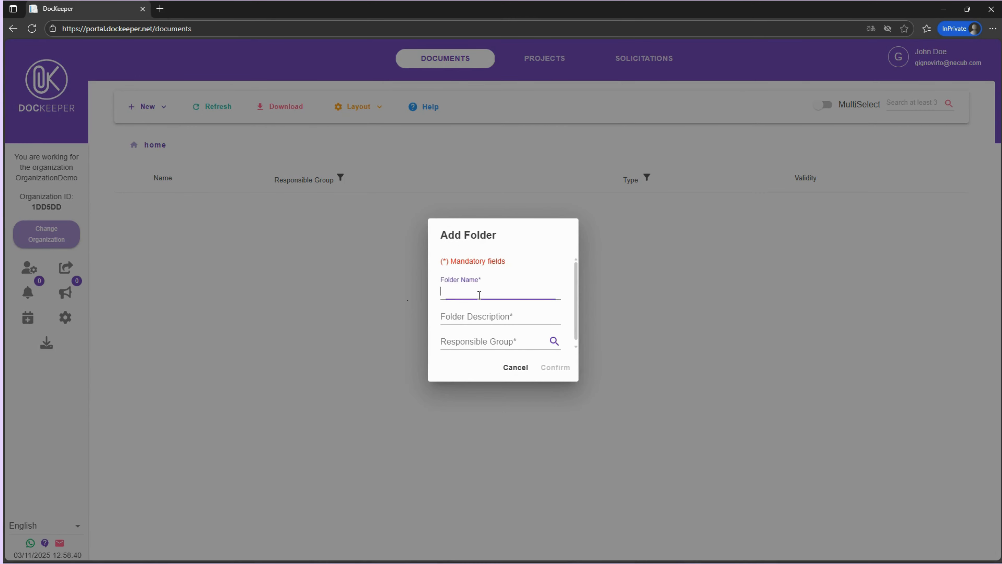
text(Human Resources)
click(476, 315)
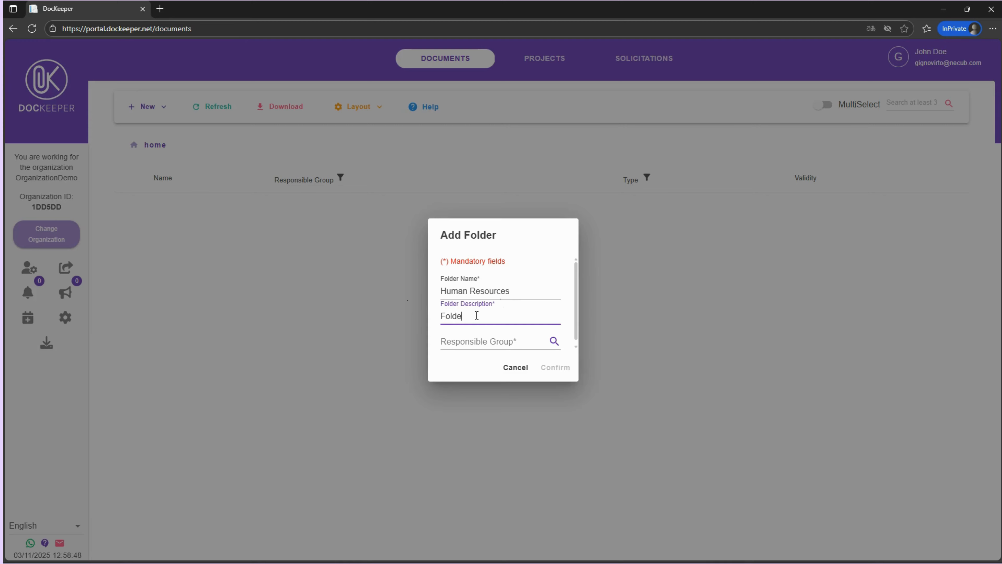
click(473, 341)
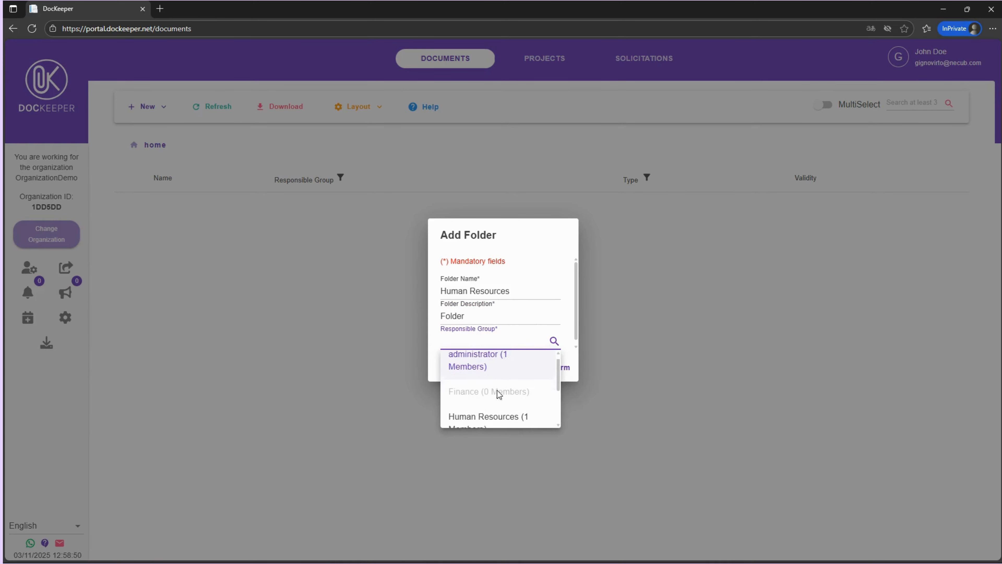
scroll(499, 388, down, 1)
click(502, 381)
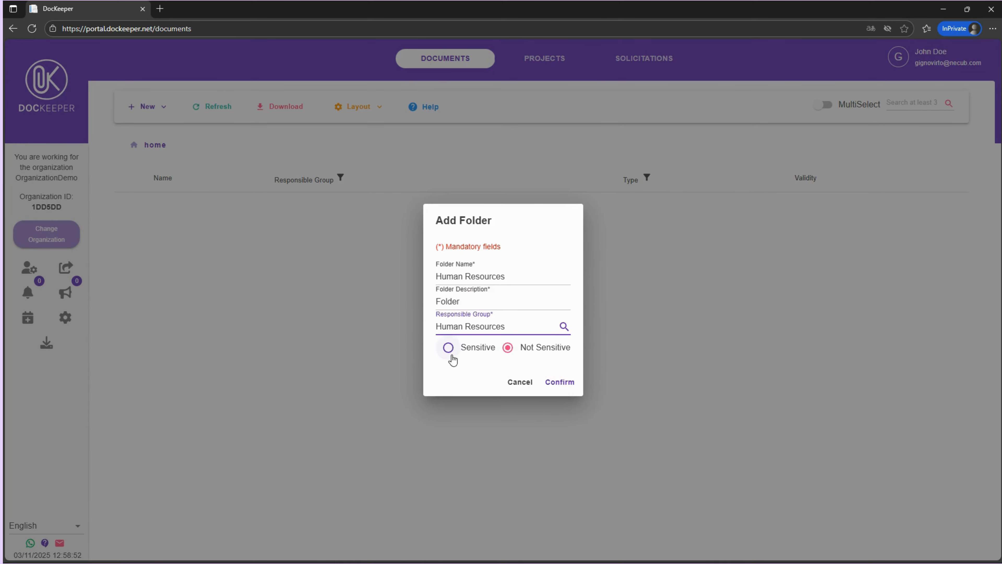
click(448, 348)
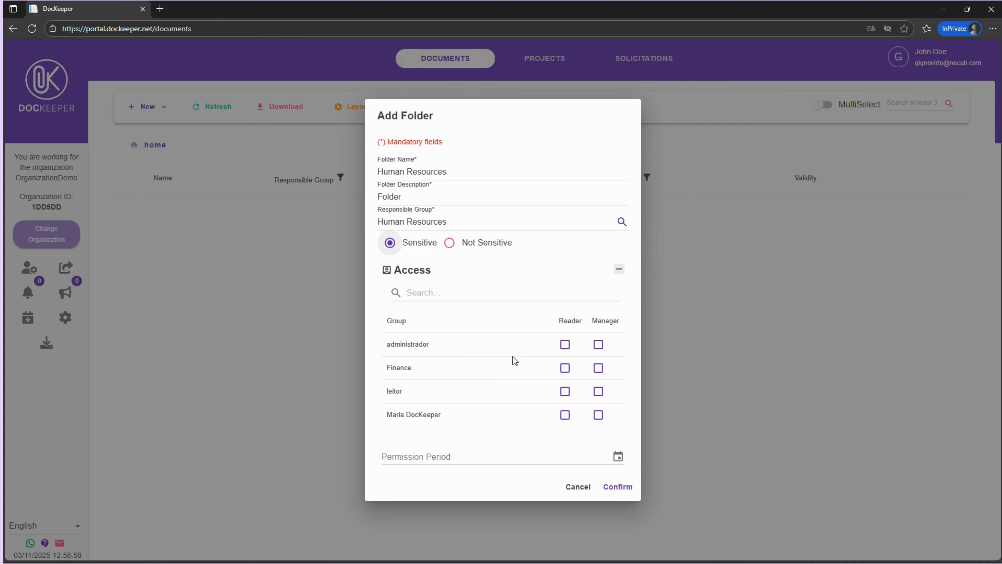
Give the group named after the new user Reader access and administrador Manager access, then confirm the folder
click(565, 415)
click(596, 346)
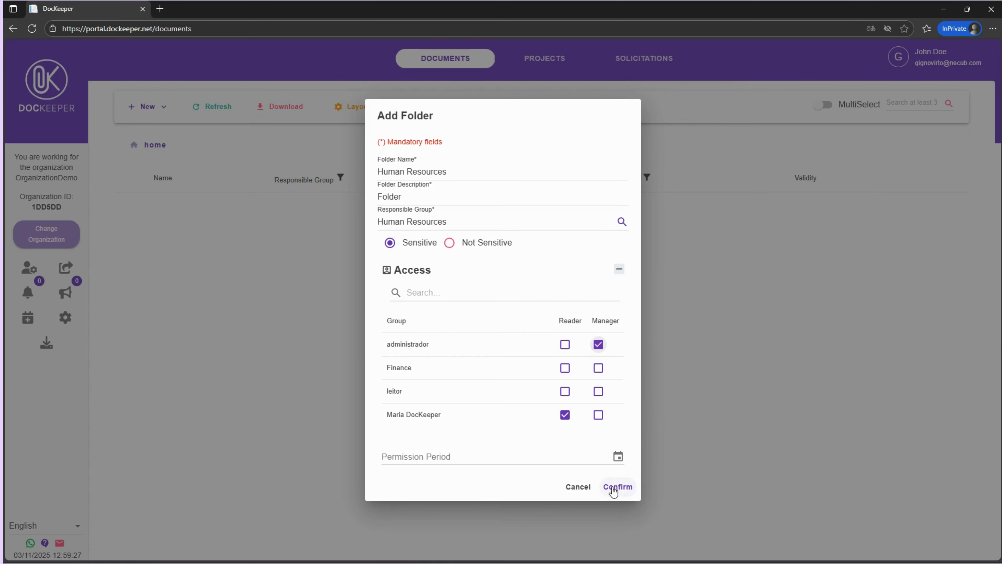
click(616, 487)
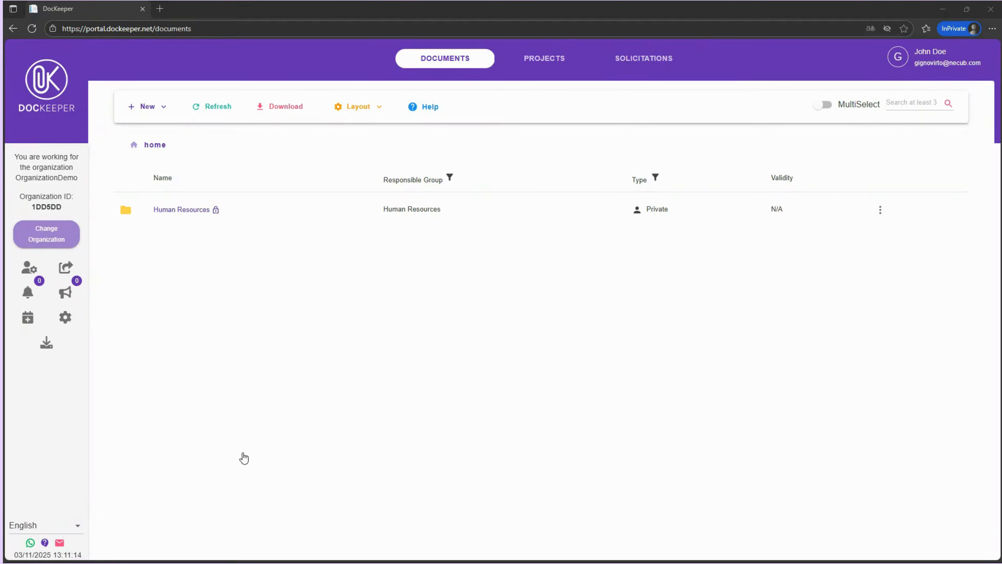
Open the Human Resources folder's access management and review its group permissions, leaving without adding one
click(880, 210)
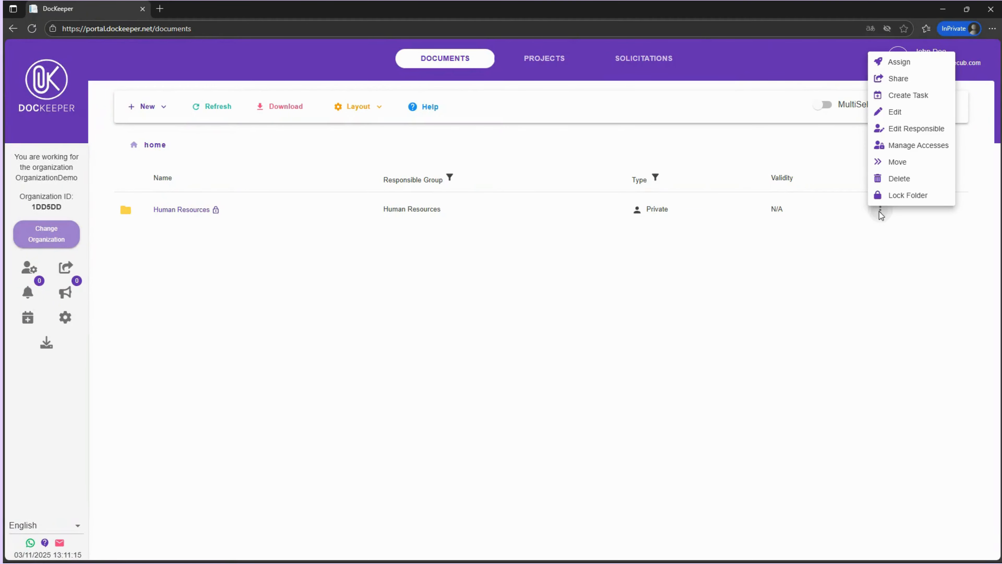
click(896, 147)
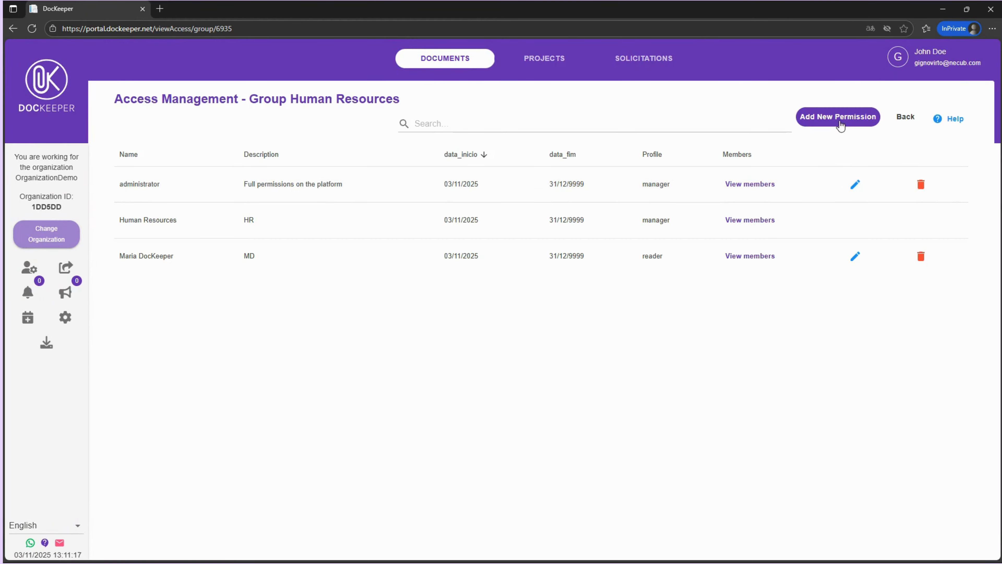
click(832, 119)
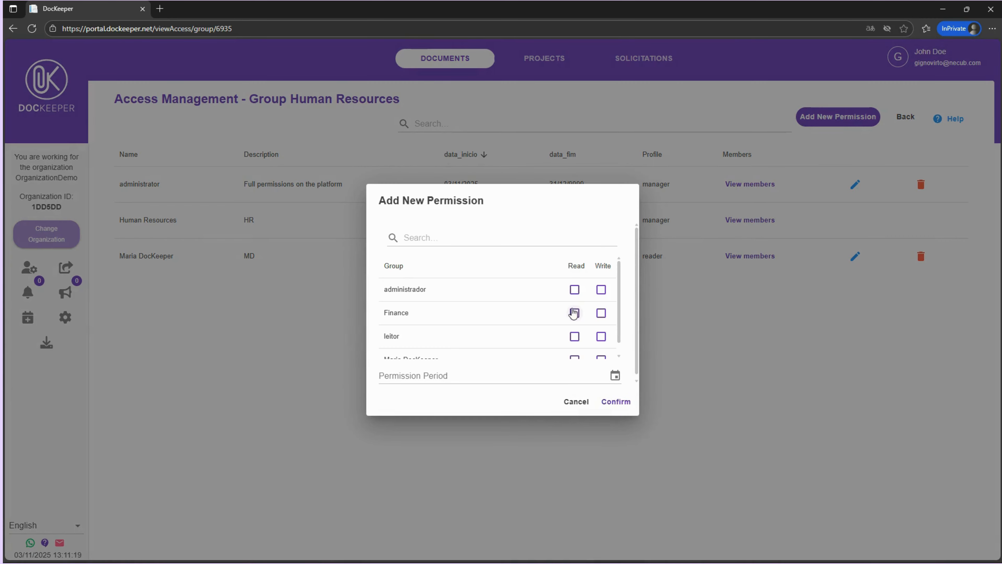
scroll(574, 313, down, 2)
click(579, 401)
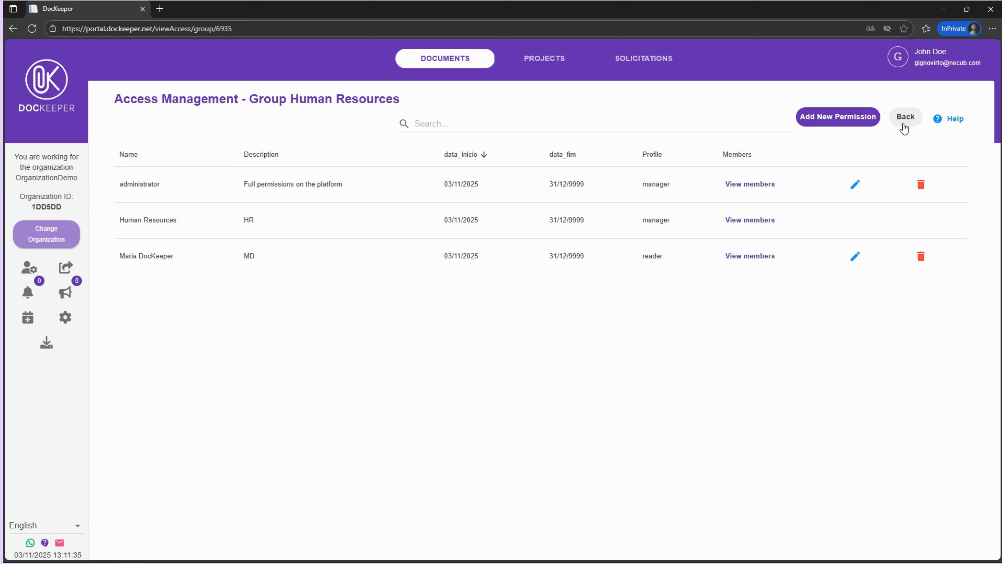
click(904, 128)
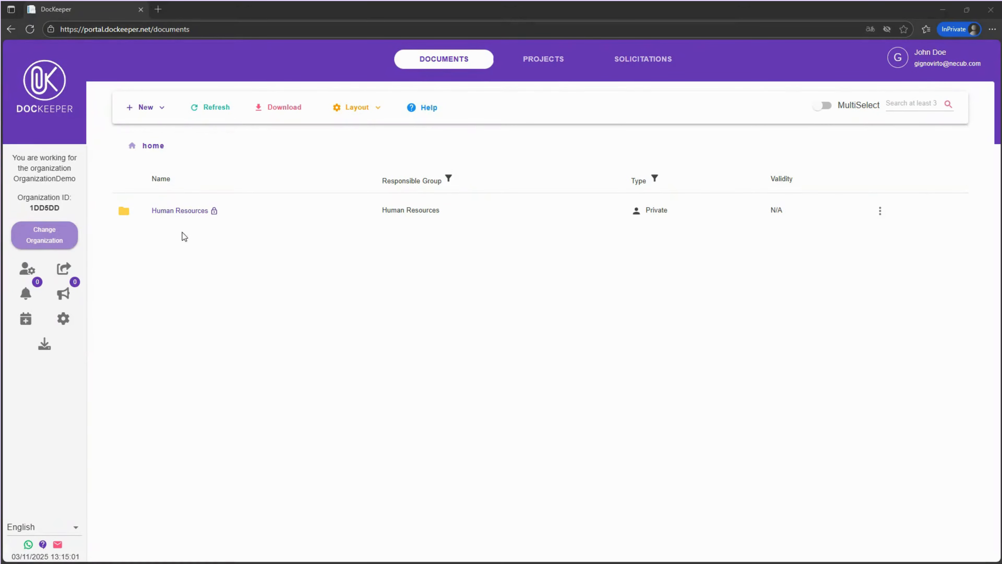
Inside Human Resources, create a folder Employees with description Employees and Human Resources as responsible group
click(181, 210)
click(146, 107)
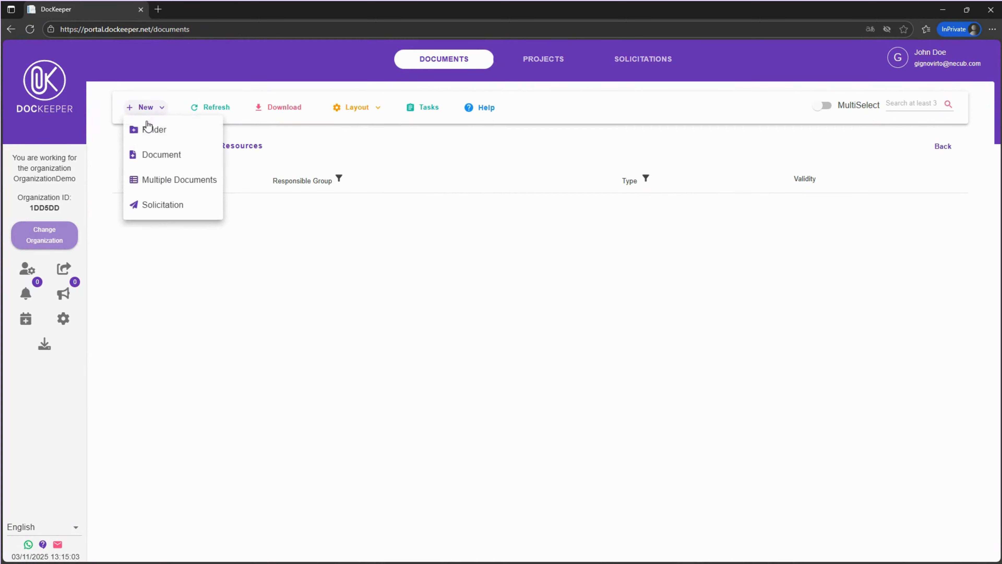
click(147, 127)
click(458, 288)
text(Employee)
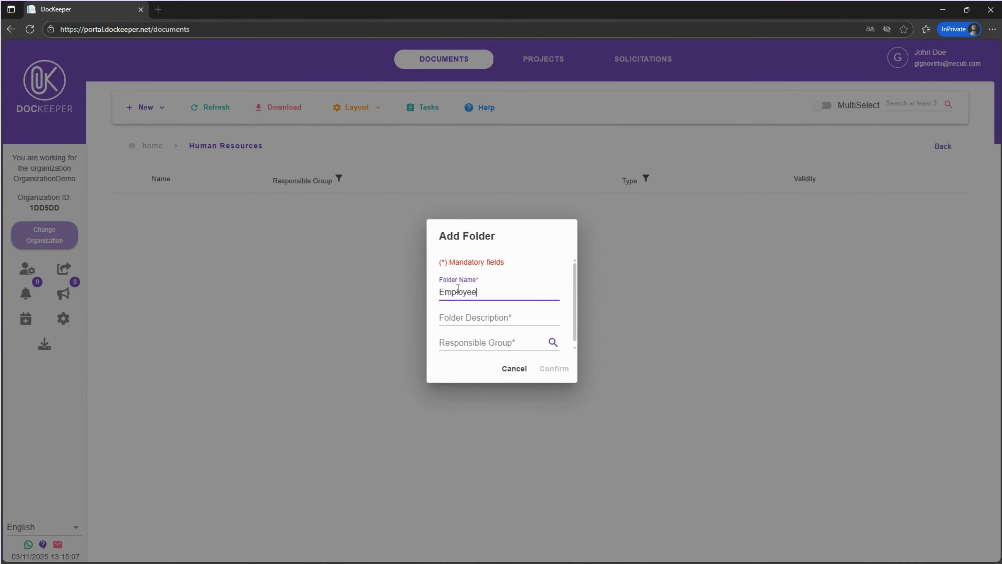
text(s)
click(466, 314)
text(Employees)
click(497, 342)
click(480, 405)
click(617, 476)
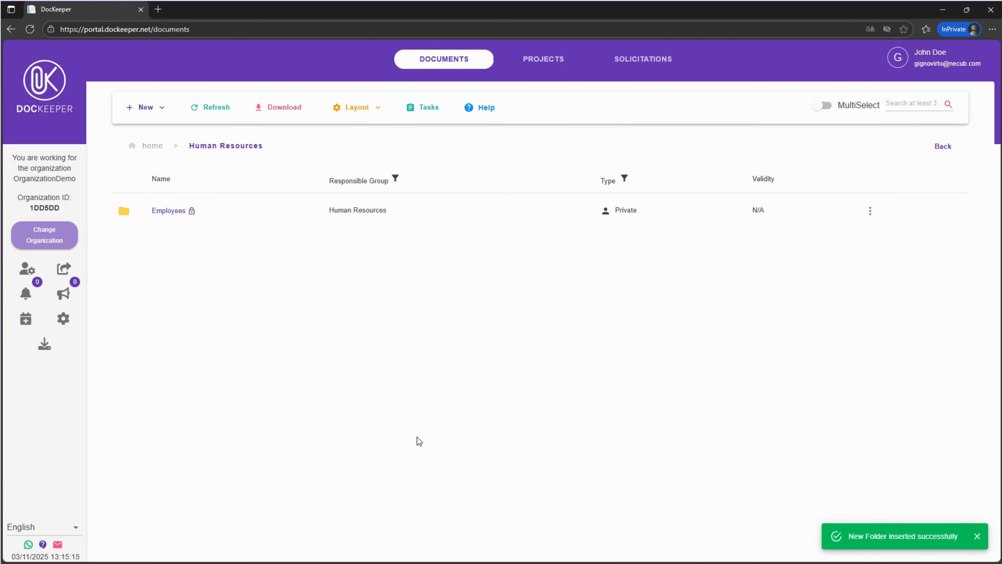
Inside Employees, create a folder named after the employee's full name with description Employee 1, responsible group Human Resources
click(174, 212)
click(142, 107)
click(150, 128)
click(468, 292)
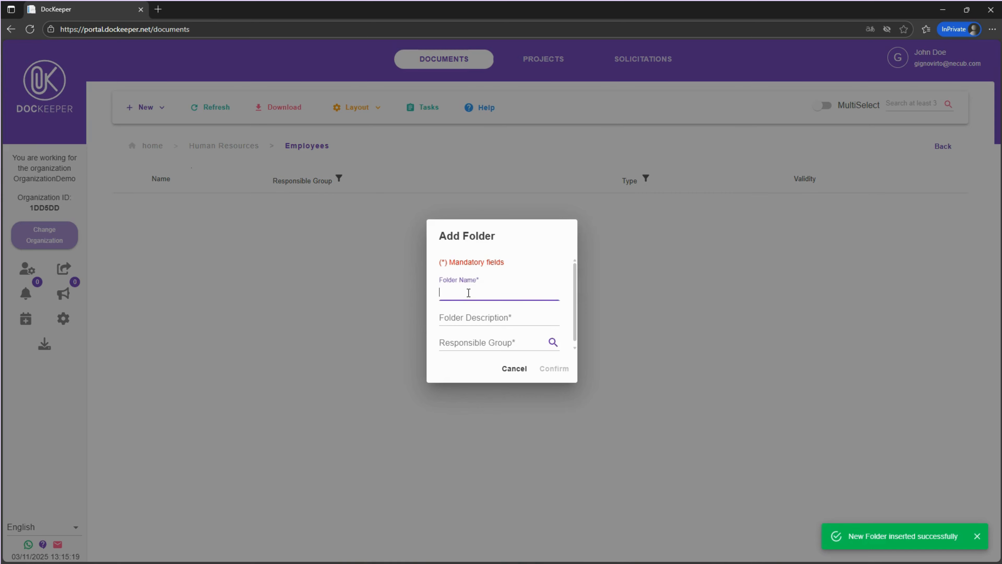
click(468, 316)
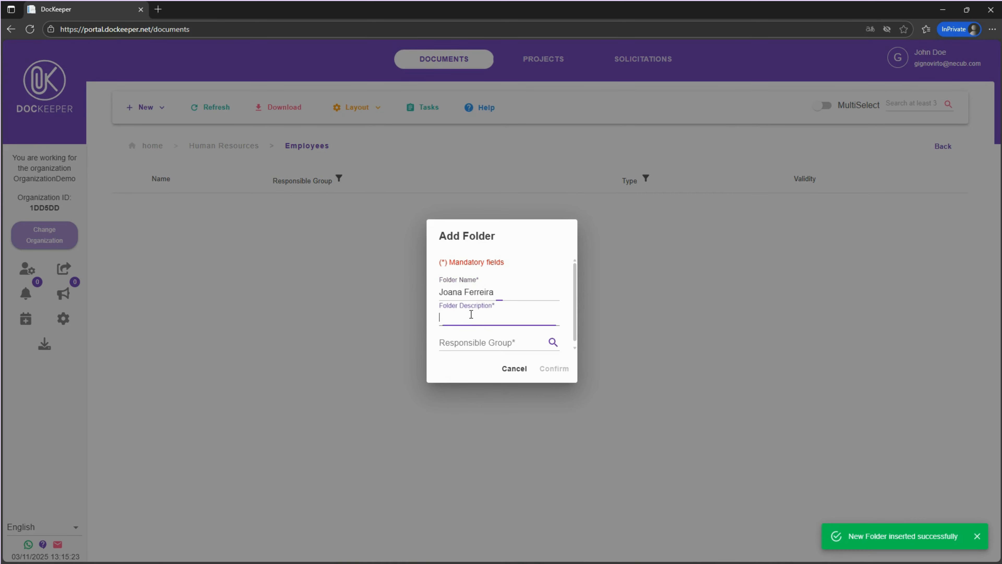
text(Employee 1)
click(493, 343)
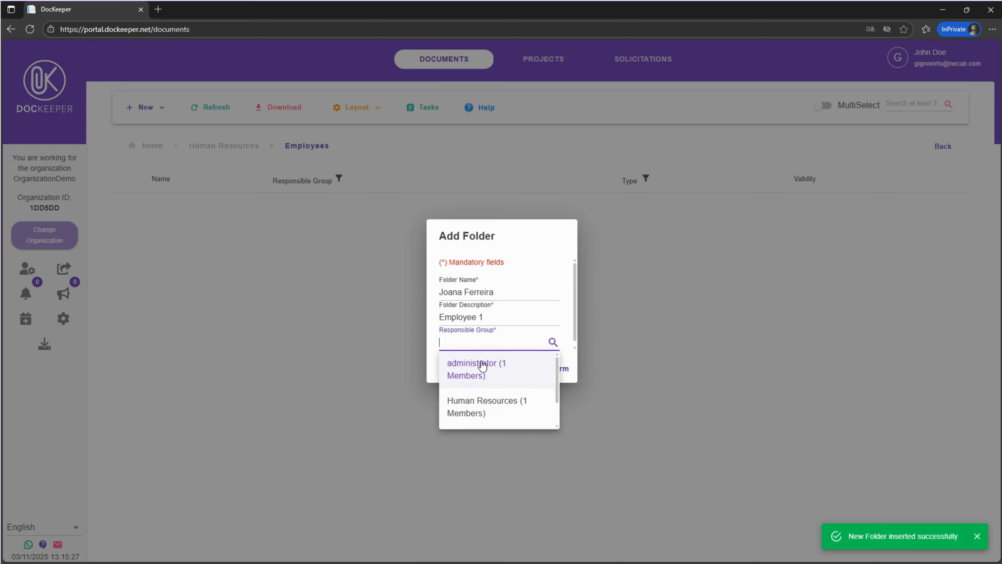
click(491, 407)
click(615, 475)
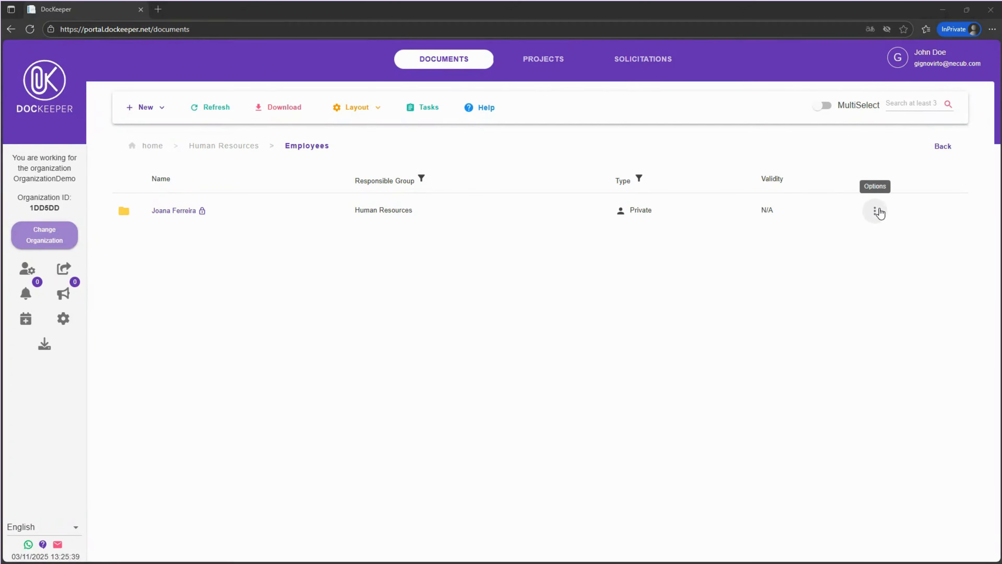
Create a task Contract on the employee's folder with deadline 01/11/2025 and order 1
click(879, 212)
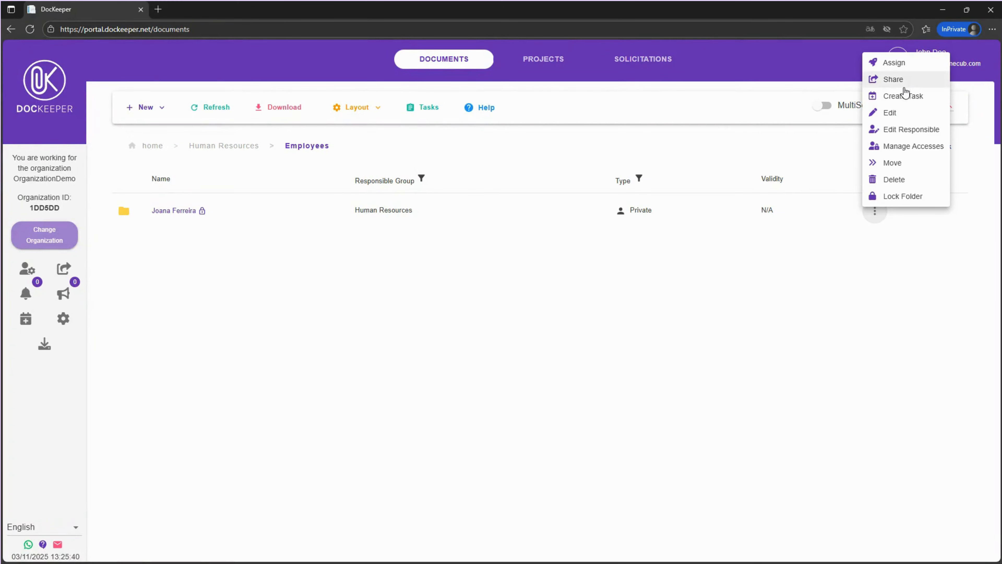
click(901, 94)
click(531, 292)
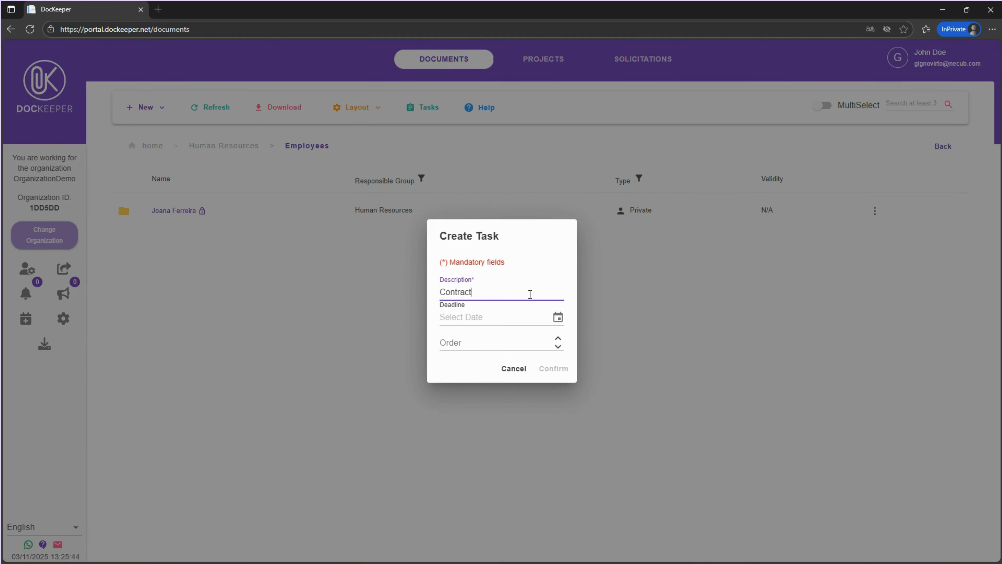
click(557, 317)
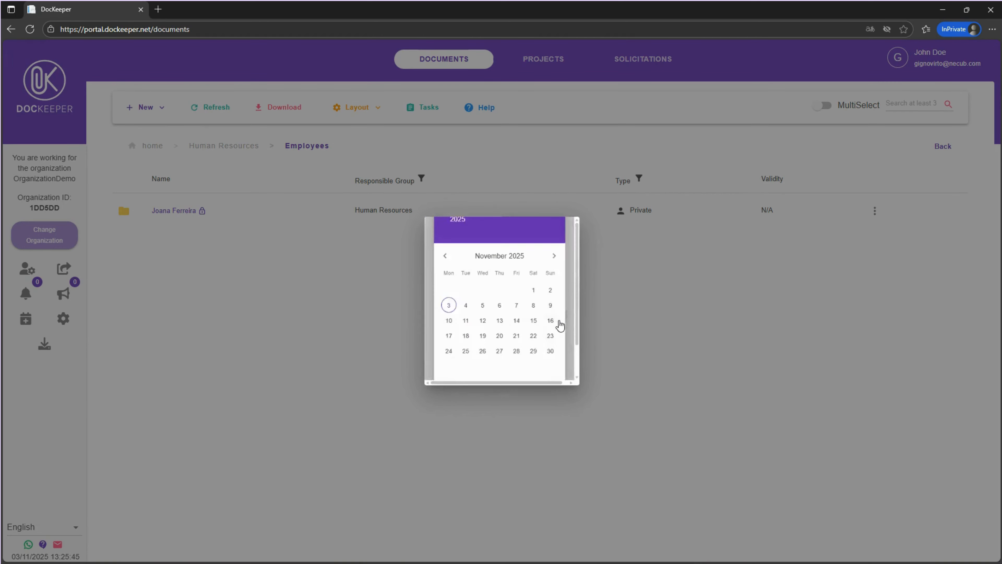
click(538, 291)
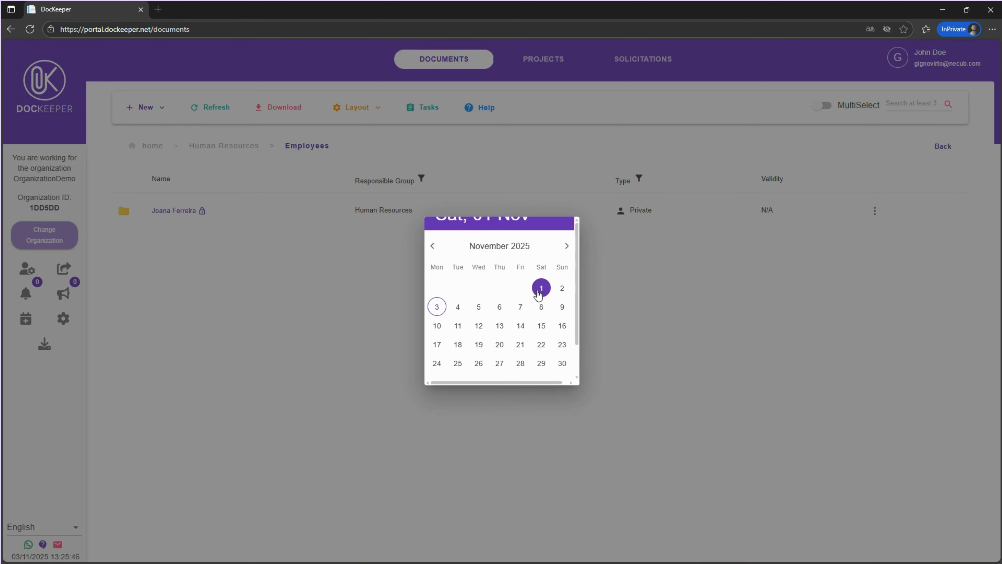
scroll(528, 324, down, 2)
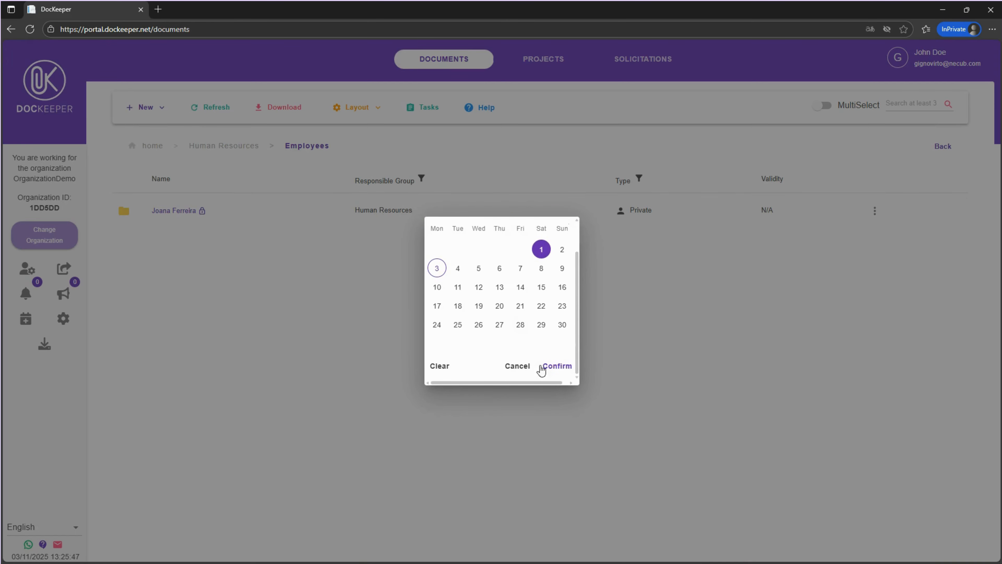
click(552, 374)
click(539, 343)
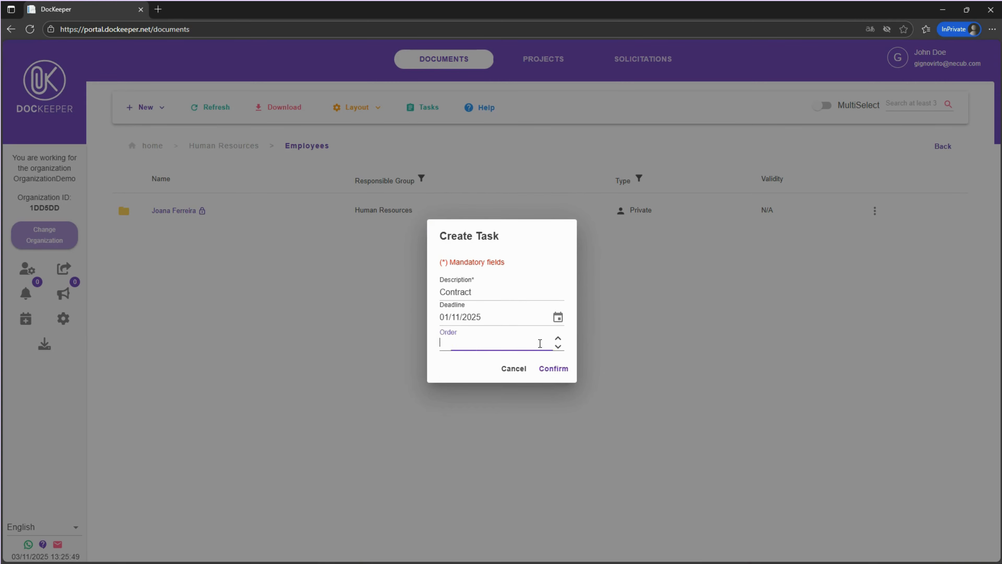
text(1)
click(553, 368)
Create a second task ID Card on the employee's folder with deadline 30/11/2025
click(874, 210)
click(911, 101)
click(493, 293)
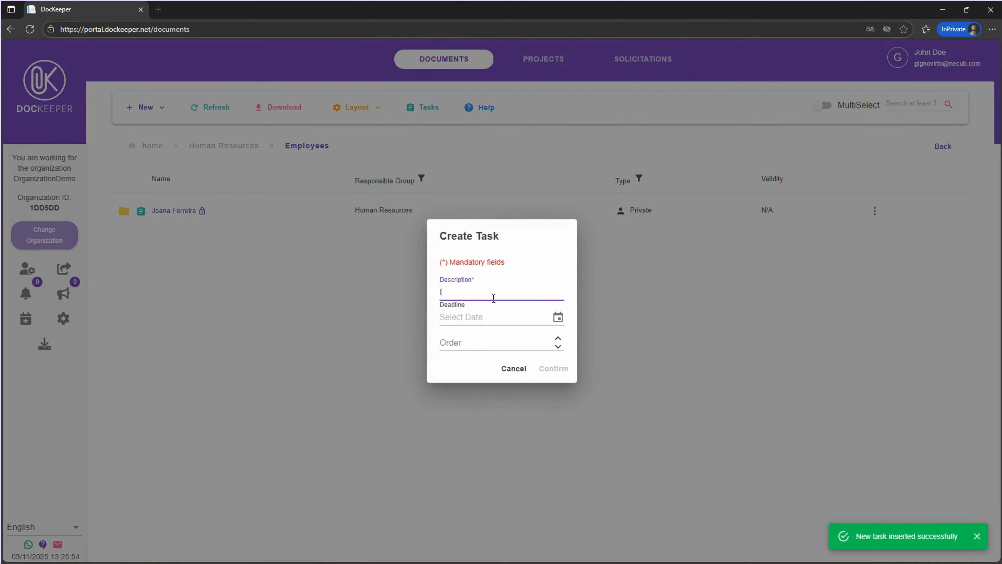
text(ID Card)
click(558, 317)
click(561, 322)
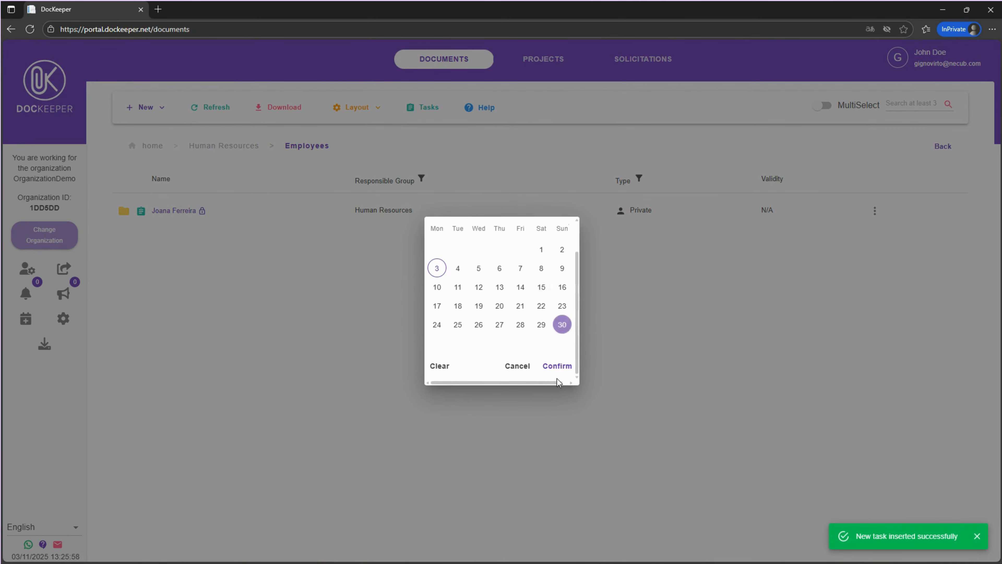
click(557, 363)
click(535, 345)
click(554, 368)
Create a third task Driver's Licence on the employee's folder without a deadline
click(875, 211)
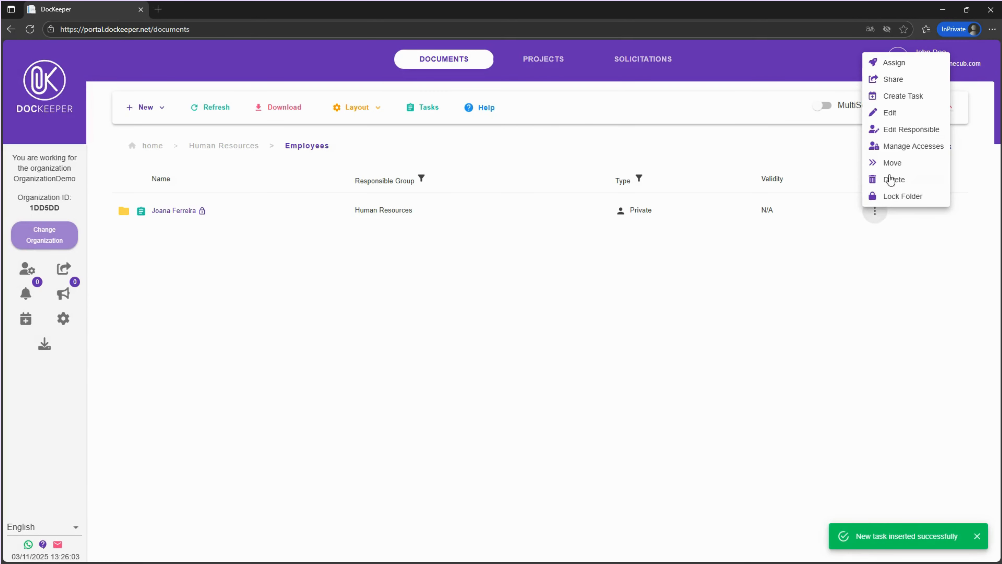
click(907, 97)
click(508, 292)
text(Driver's Licence)
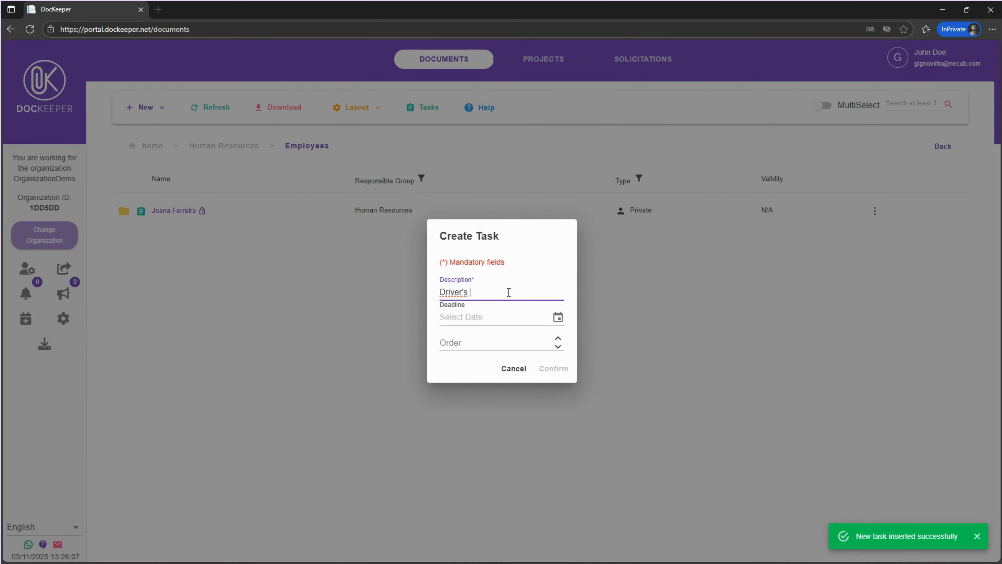
click(520, 340)
click(553, 368)
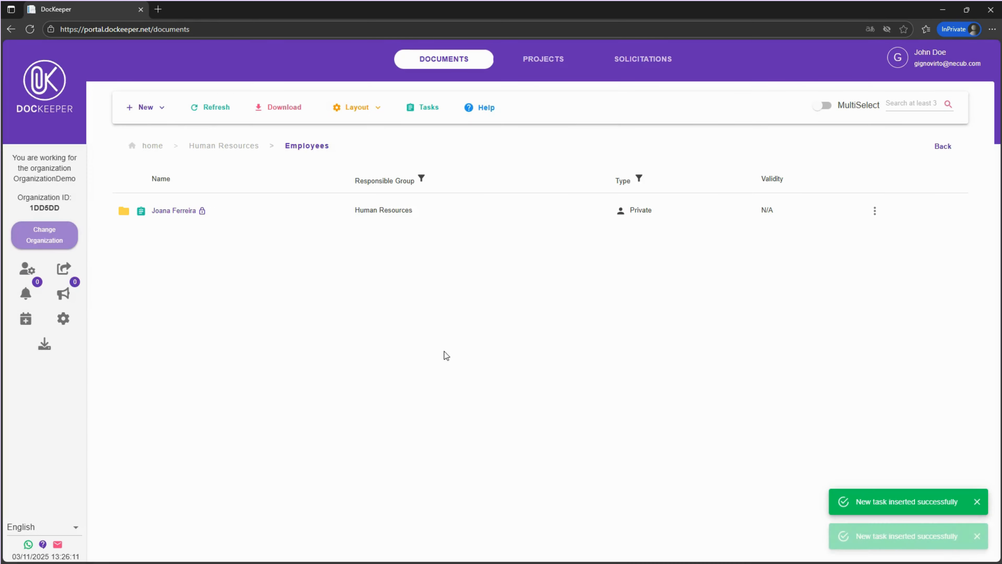
Open the employee's folder and review its task list
click(176, 211)
click(428, 107)
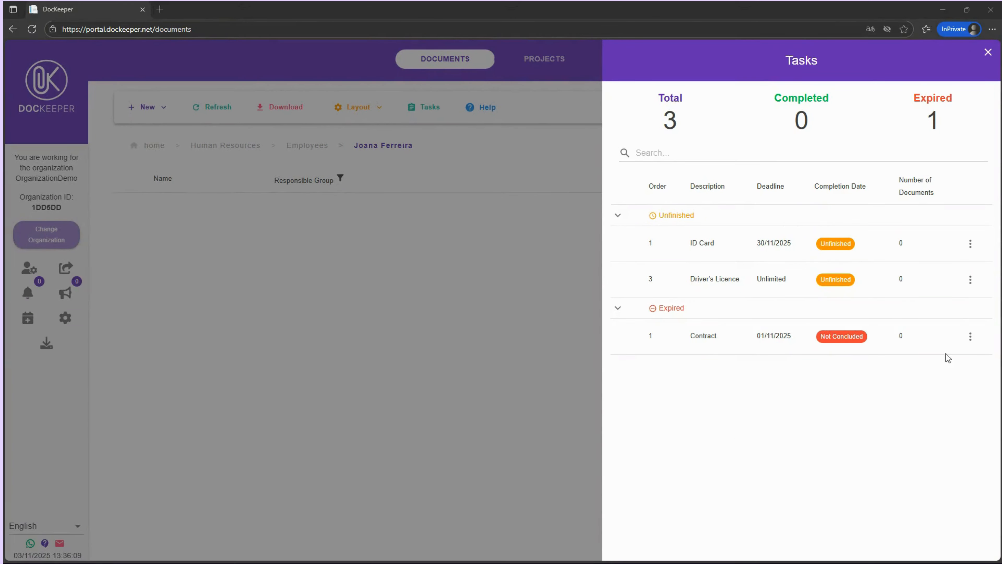
click(970, 279)
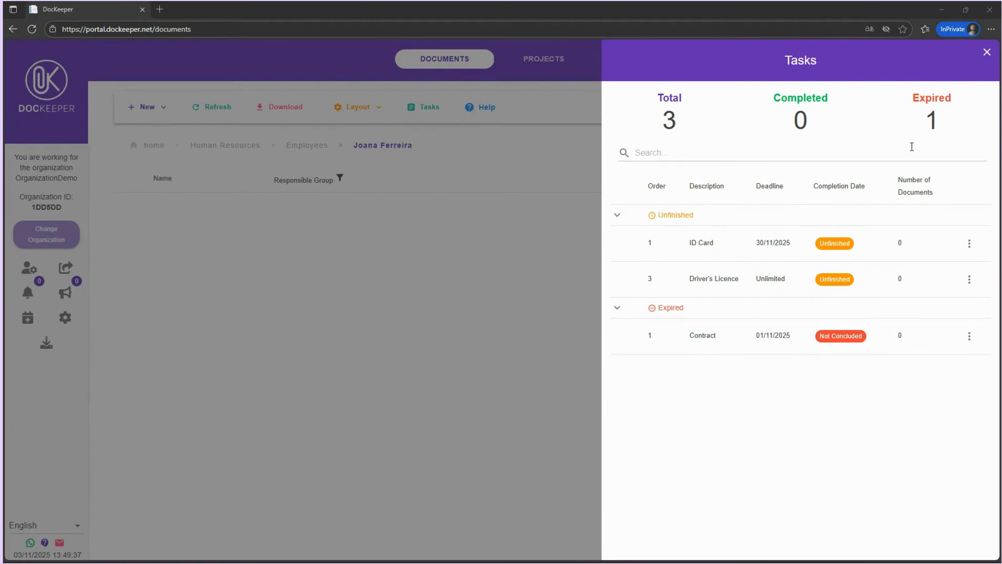
click(986, 53)
Start a new document named Contract with Human Resources as responsible group
click(150, 107)
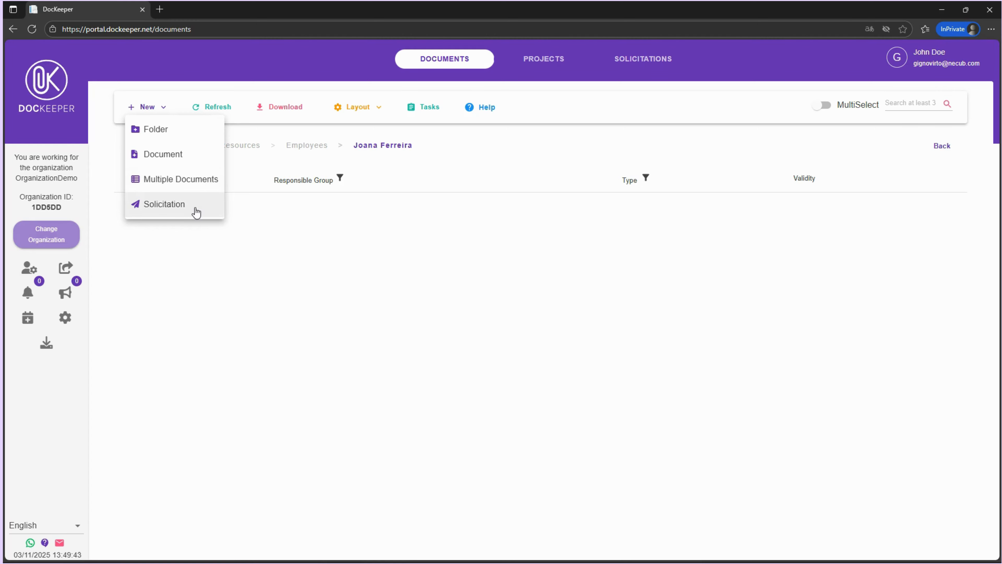
click(196, 154)
click(658, 143)
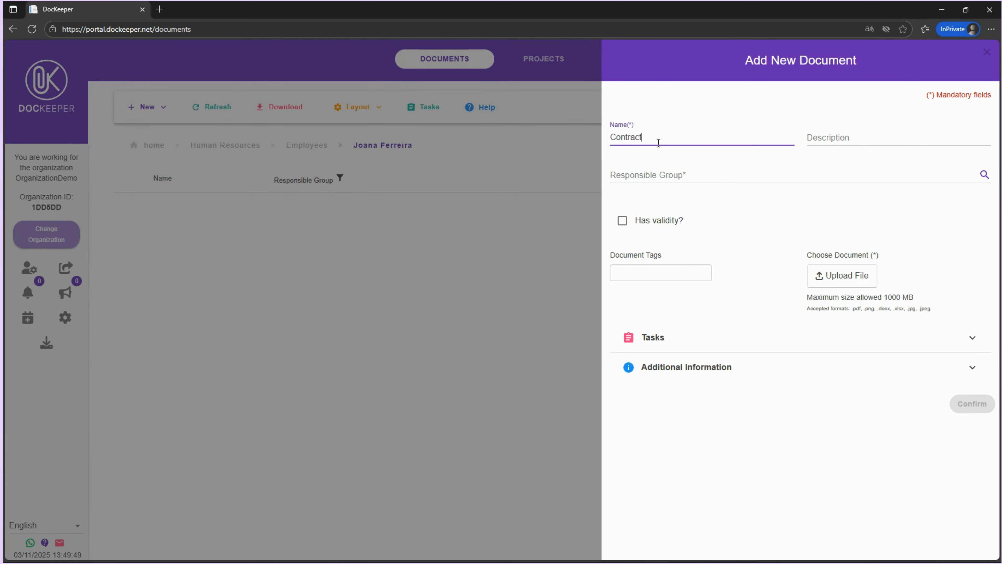
click(655, 174)
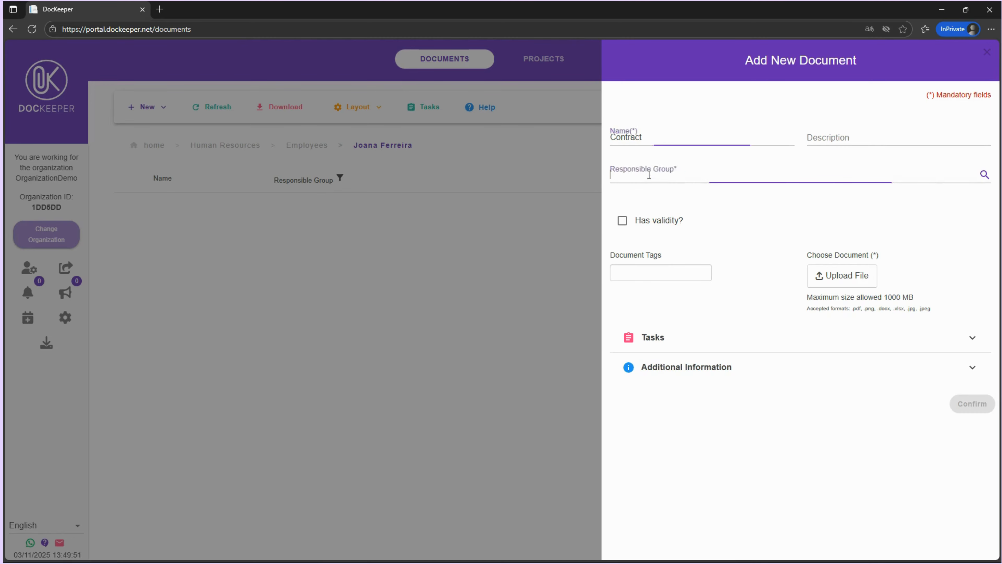
click(655, 220)
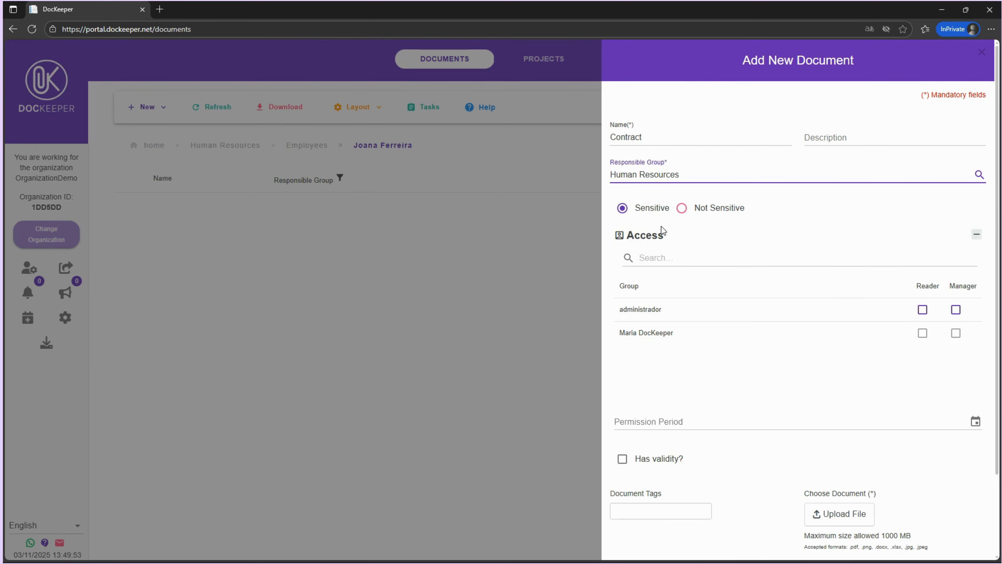
Enable validity on the document and give administrador Manager access
click(623, 459)
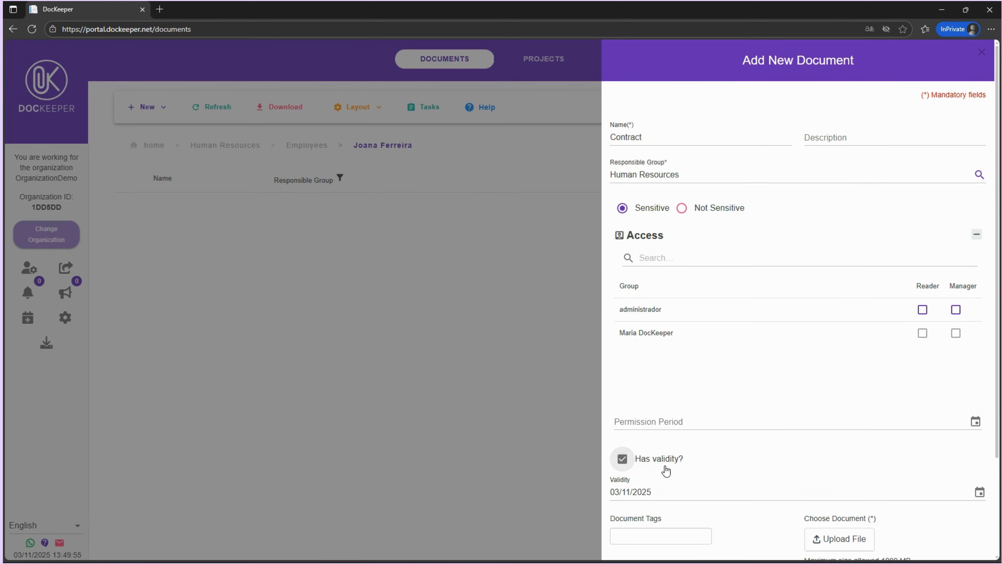
scroll(664, 470, down, 1)
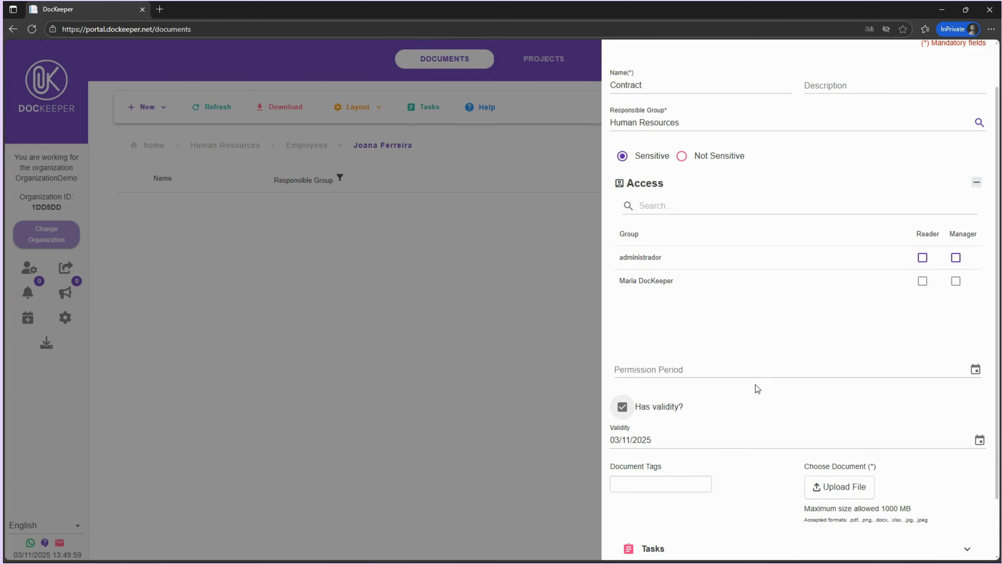
click(956, 258)
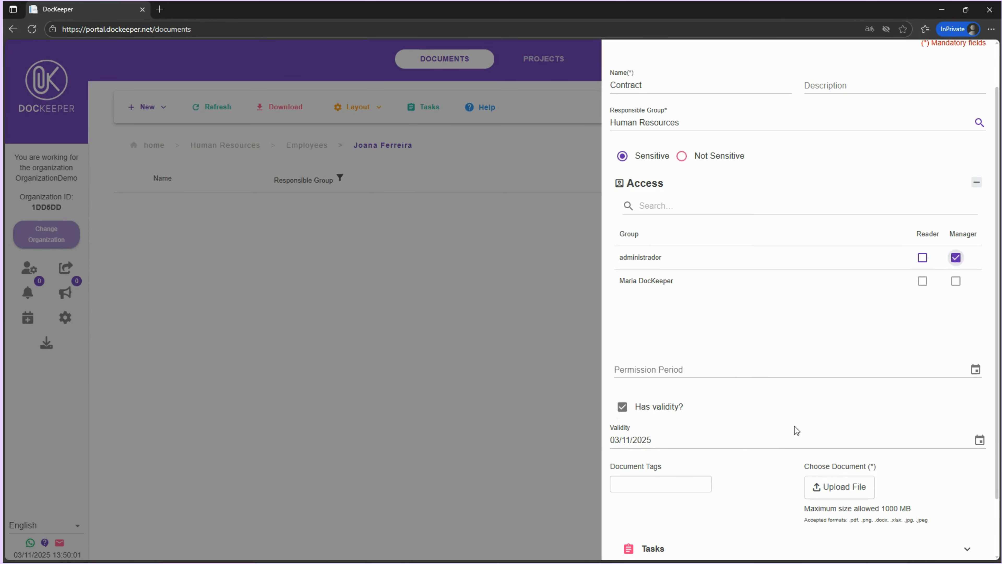
Add document tags contract, hr and the employee's first name
click(691, 483)
text(contract)
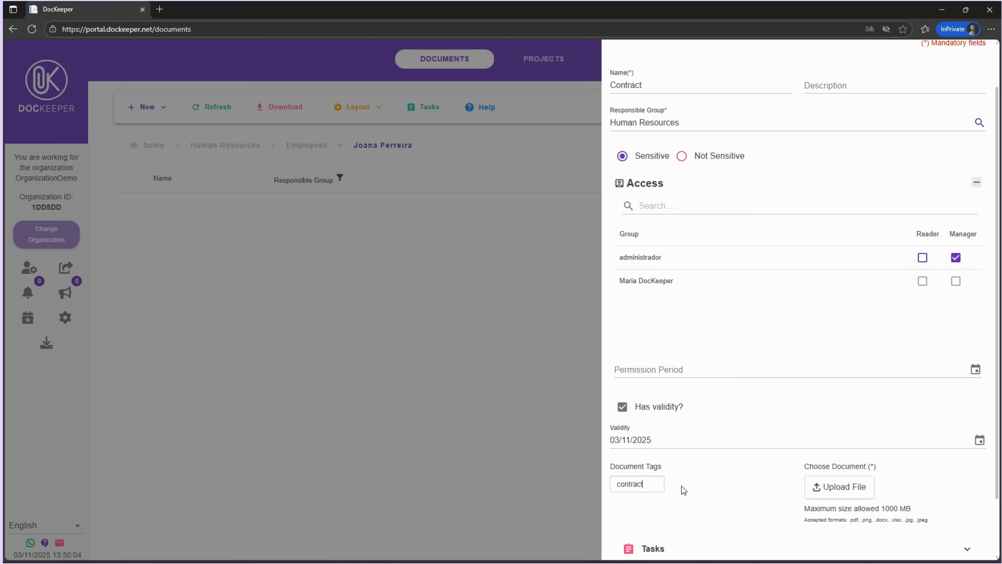
key(Return)
text(hr)
key(Return)
text(joana)
key(Return)
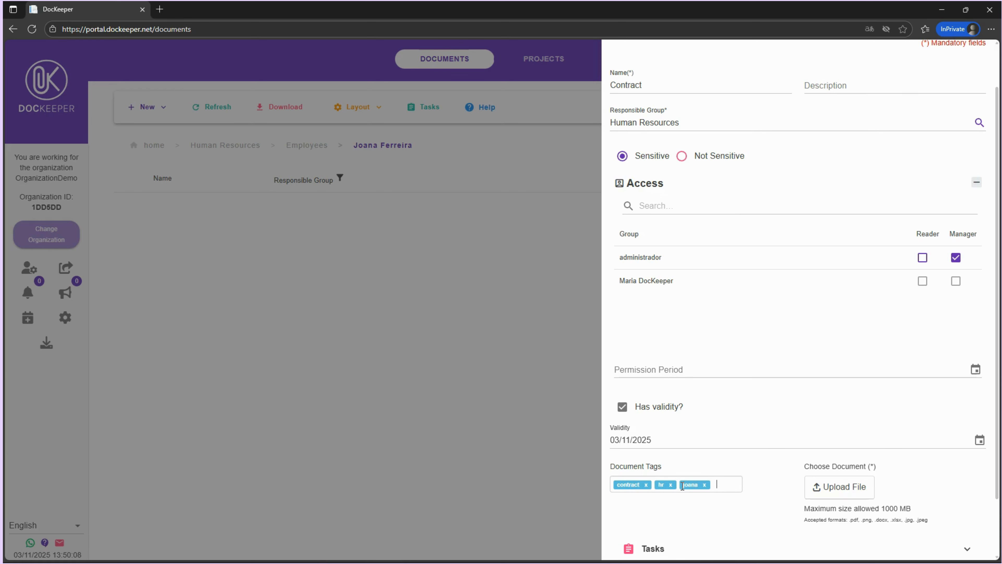
Link the document to the Contract task
scroll(752, 474, down, 2)
click(754, 478)
scroll(710, 478, down, 2)
click(656, 472)
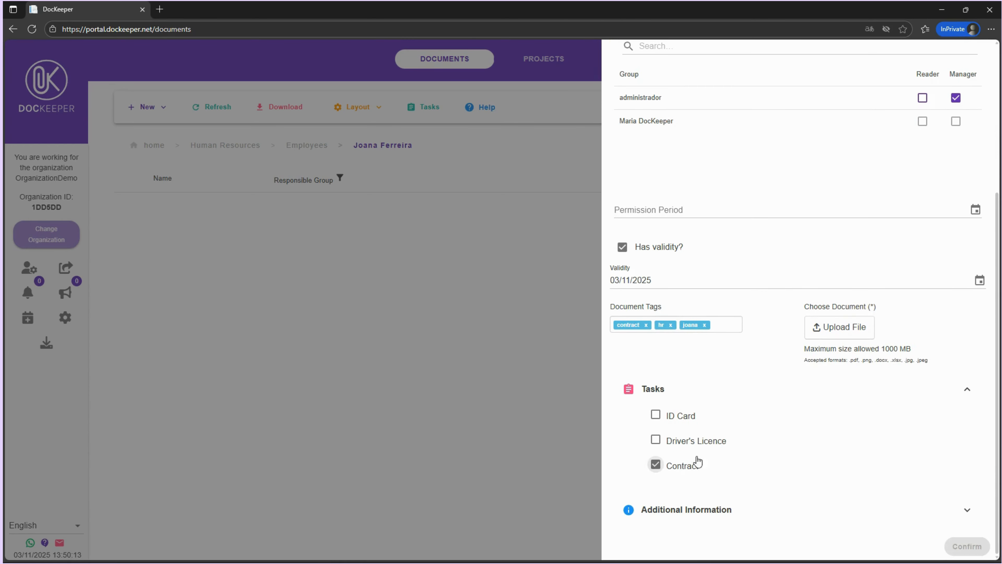
scroll(766, 377, up, 3)
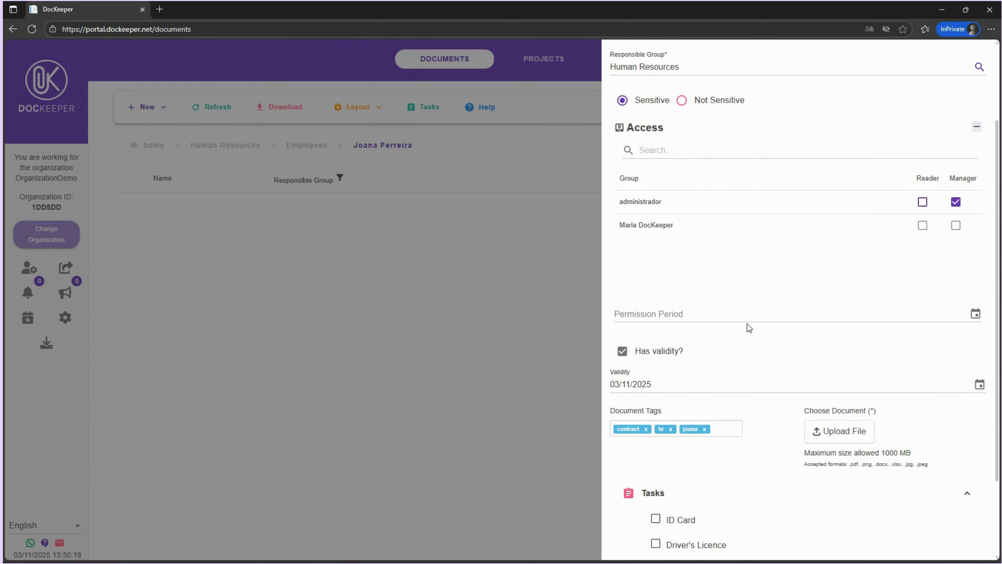
Attach the Joana-Contract file from the DocKeeper-demo folder and confirm the new Contract document
click(817, 430)
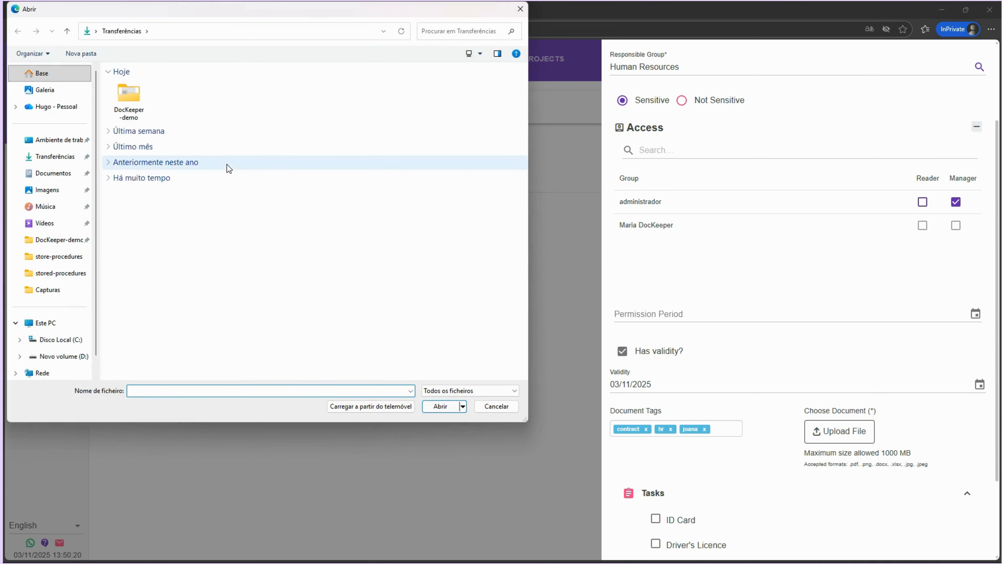
double_click(129, 94)
click(184, 100)
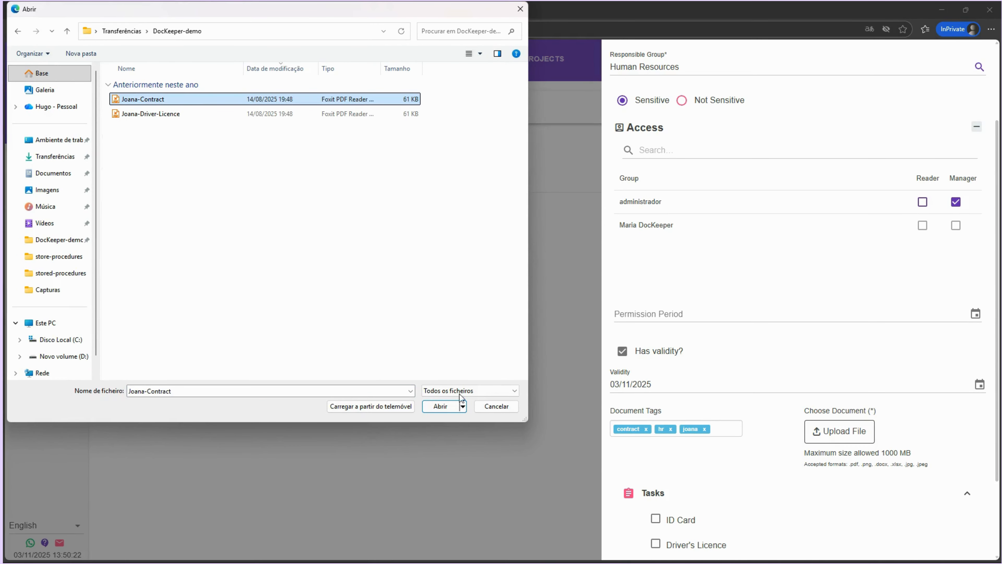
click(445, 406)
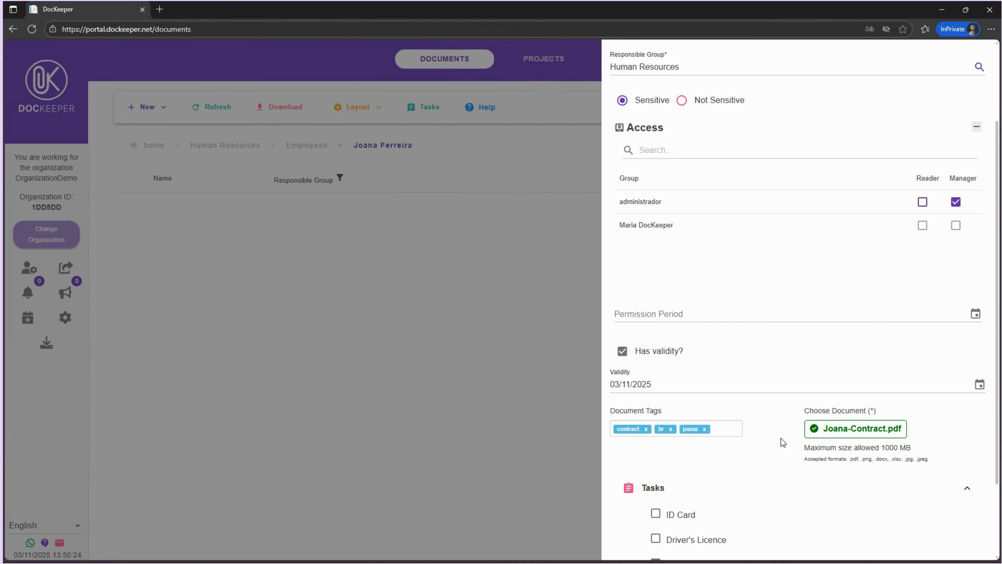
scroll(780, 438, down, 3)
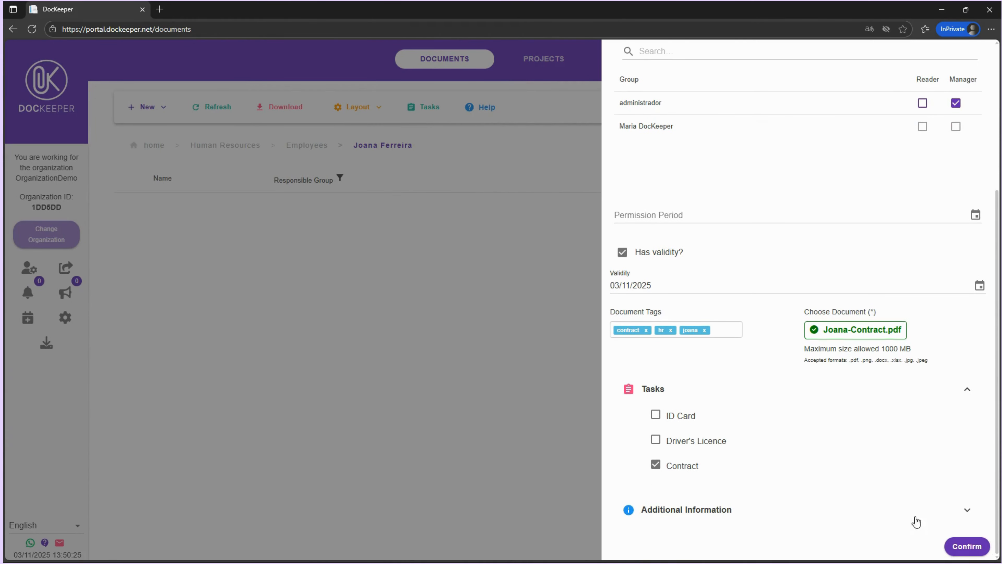
click(965, 545)
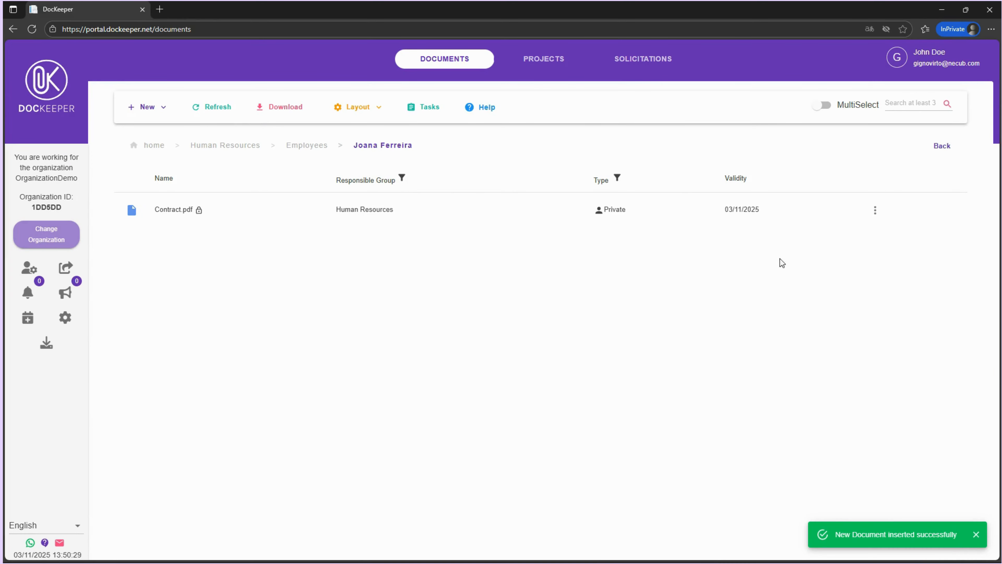
Open the Contract document's access management and inspect its permission entries without changing them
click(876, 211)
click(909, 292)
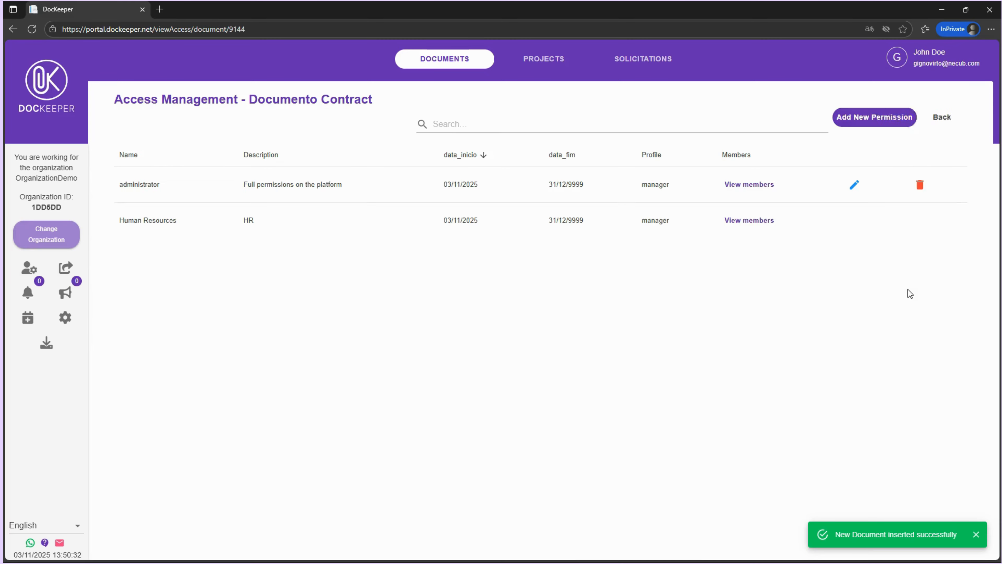
click(813, 121)
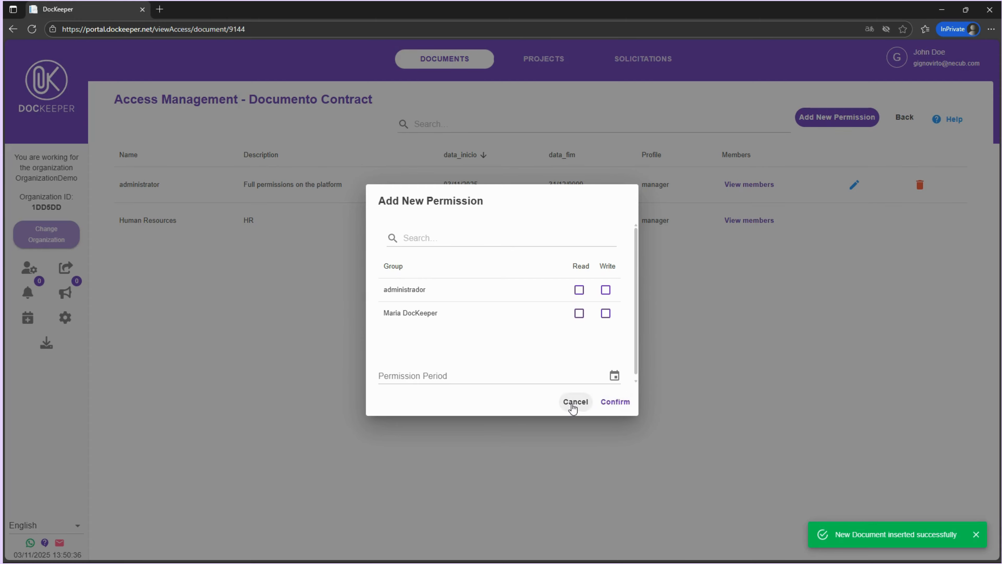
click(573, 406)
click(854, 185)
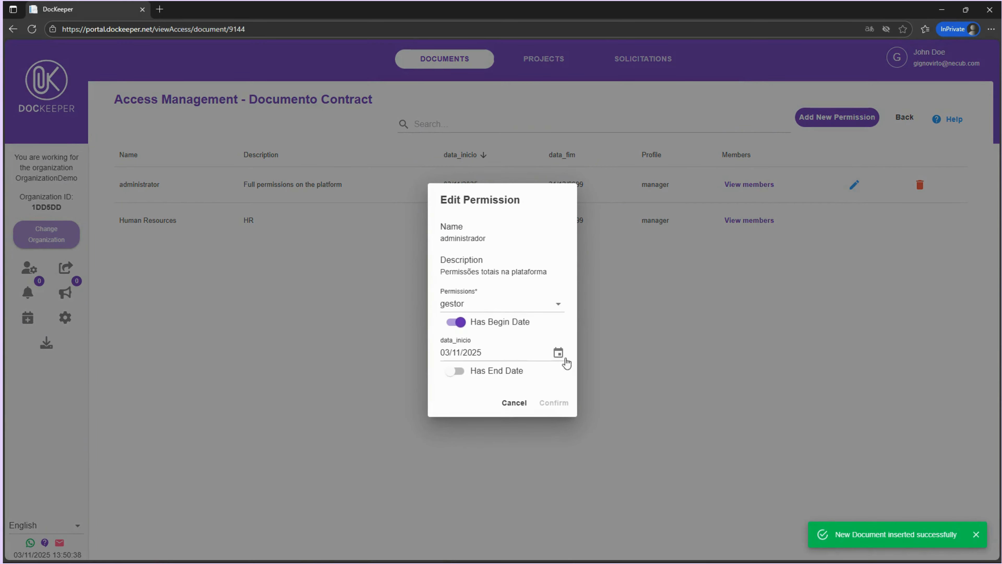
click(509, 402)
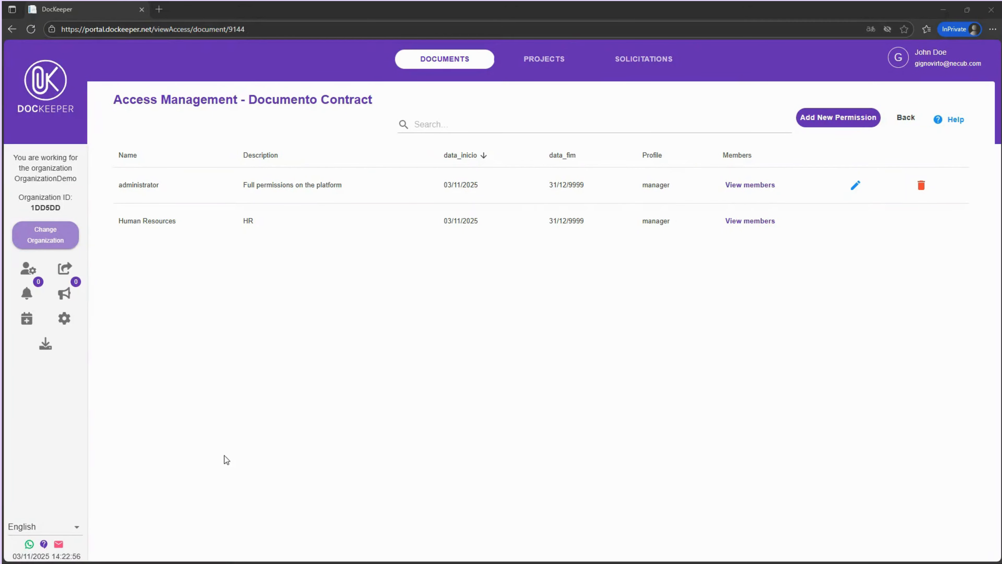
click(906, 117)
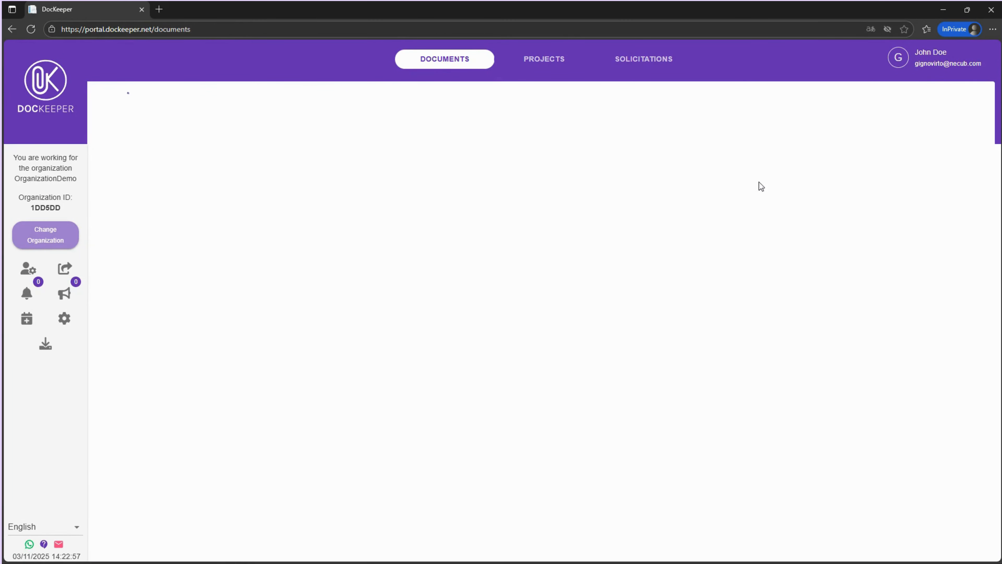
Upload Certificate 1, Certificate 2, Criminal Register and Declaration 1 together as multiple documents from the DocKeeper-demo folder
click(158, 112)
click(178, 181)
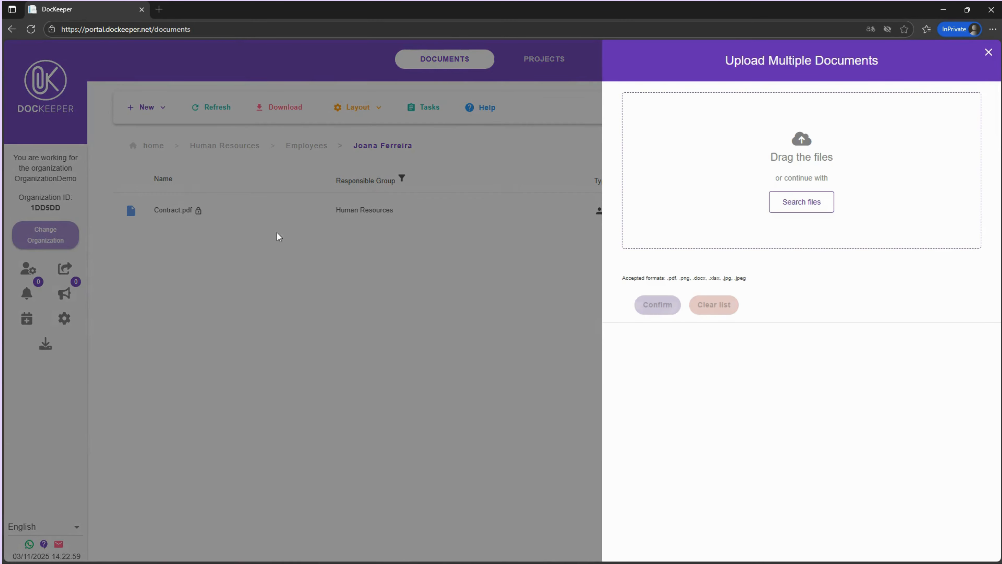
mouse_move(537, 550)
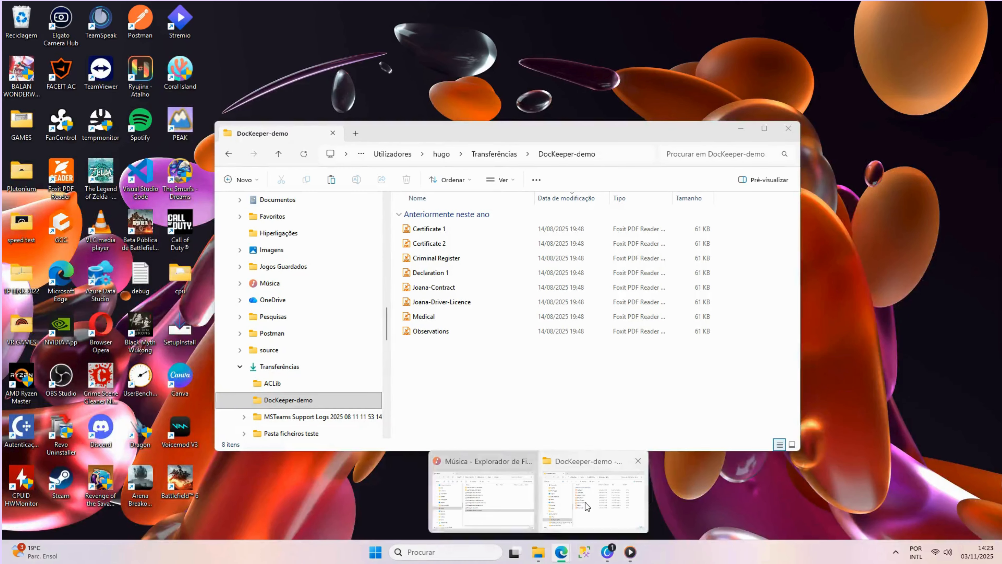
click(577, 504)
drag(726, 224, 696, 277)
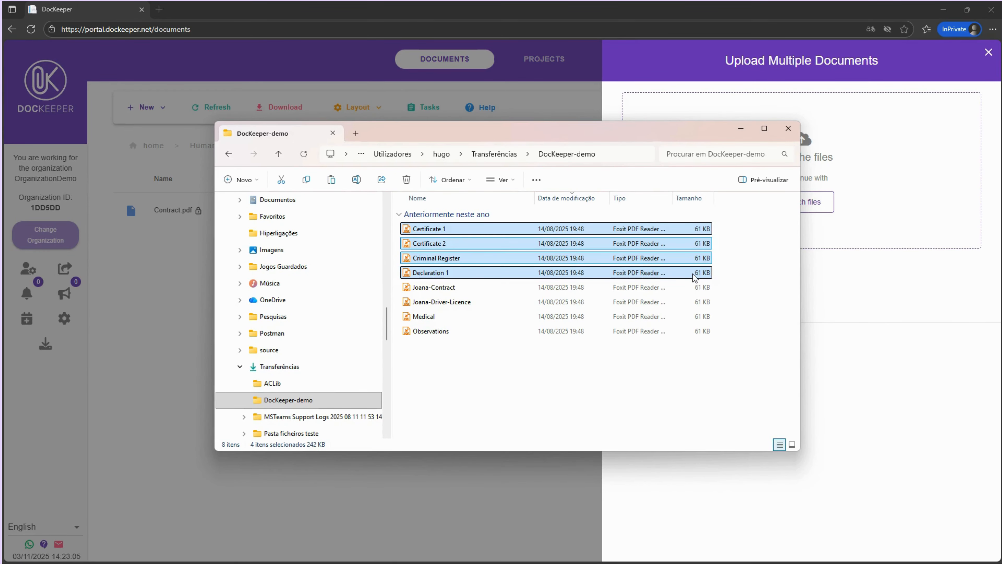
drag(496, 269, 857, 148)
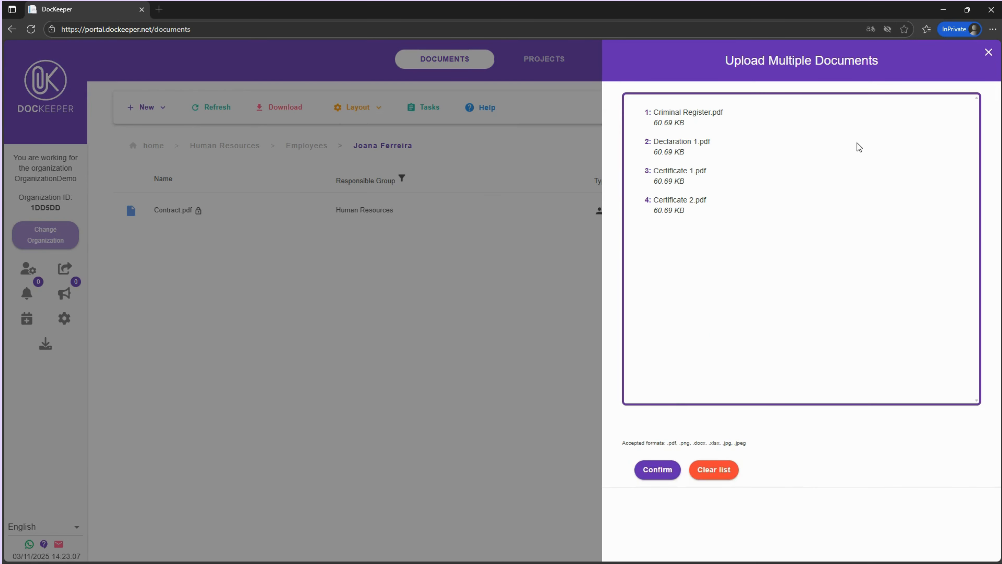
click(655, 469)
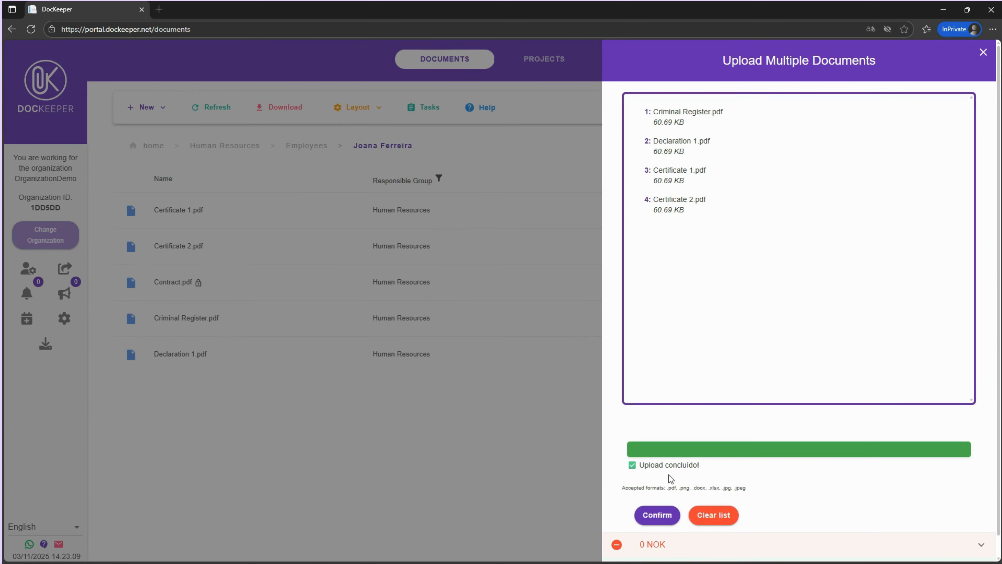
click(982, 52)
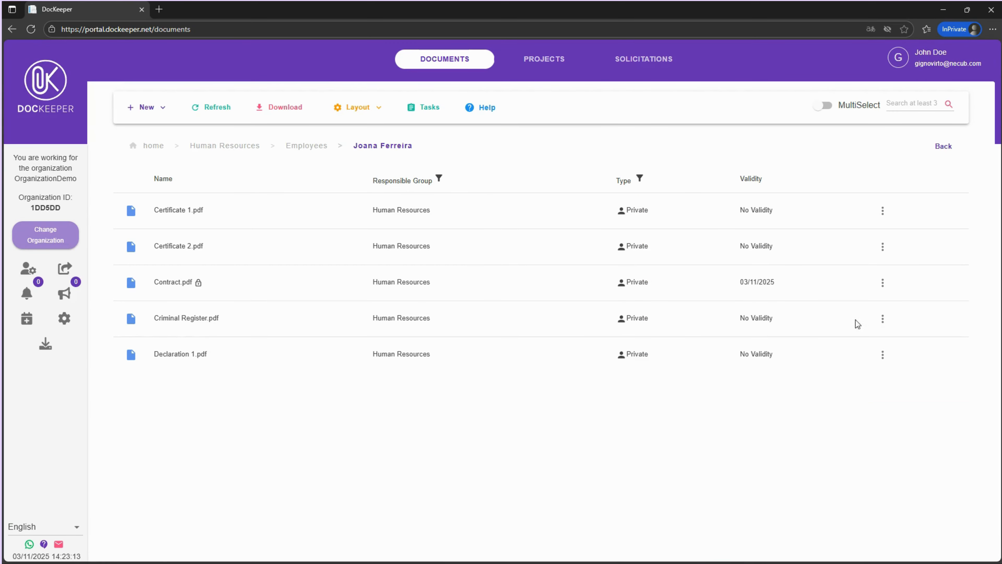
Edit the Certificate 1 document to mark it as sensitive
click(886, 213)
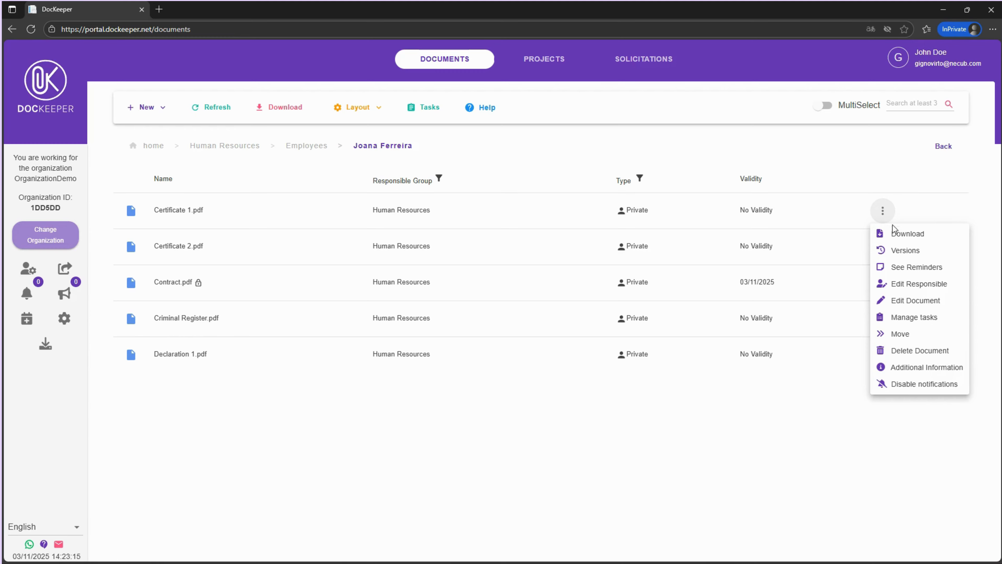
click(906, 308)
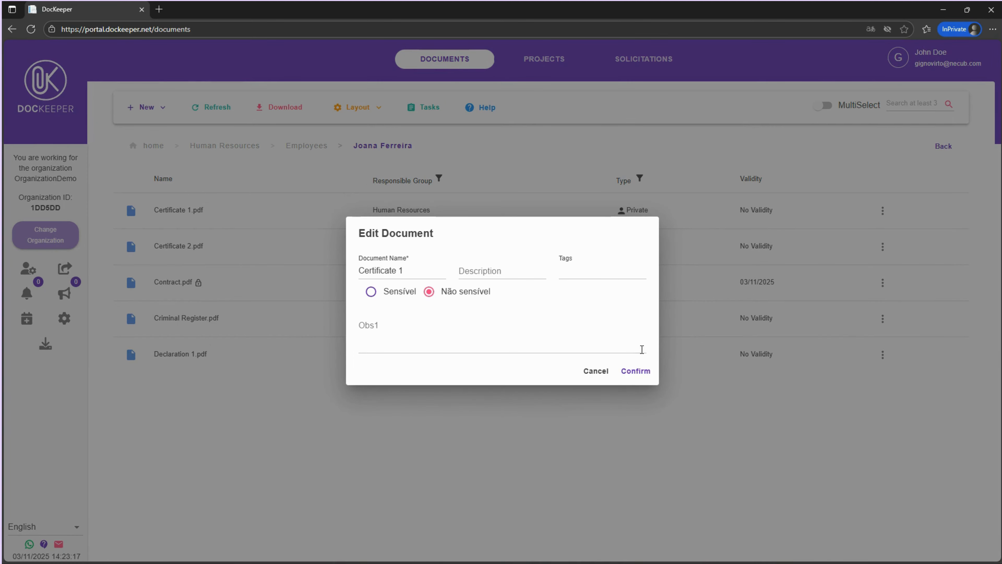
click(371, 292)
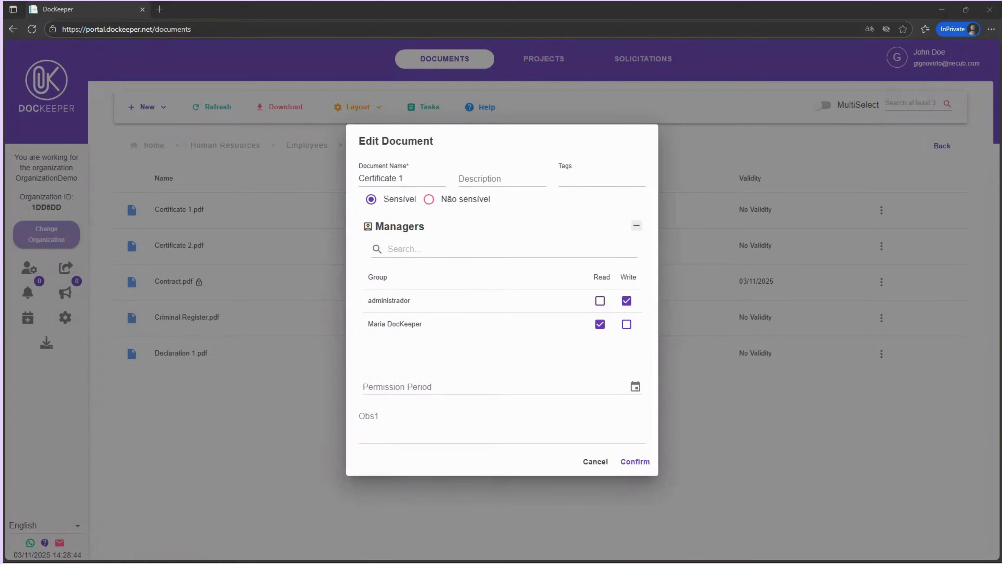
click(624, 465)
Start a new document solicitation named ID_1234 with descriptive "Employee Joana's ID Card — front and back in a single PDF"
click(149, 107)
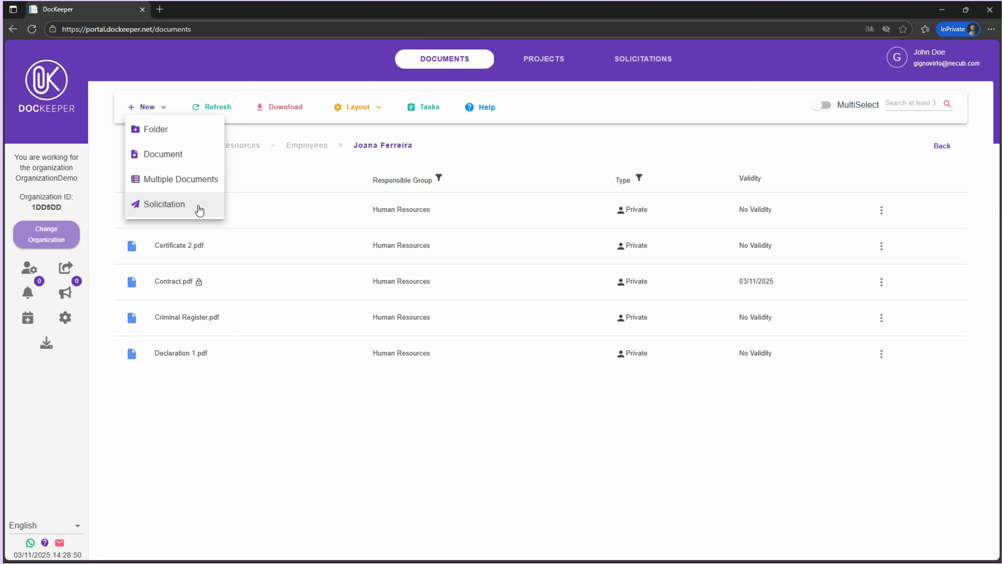
click(199, 210)
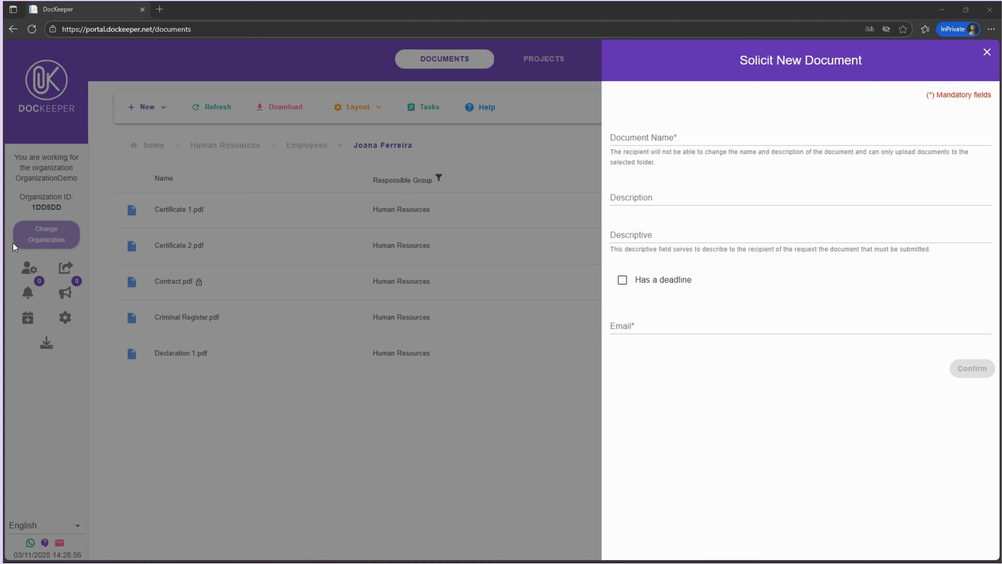
click(641, 142)
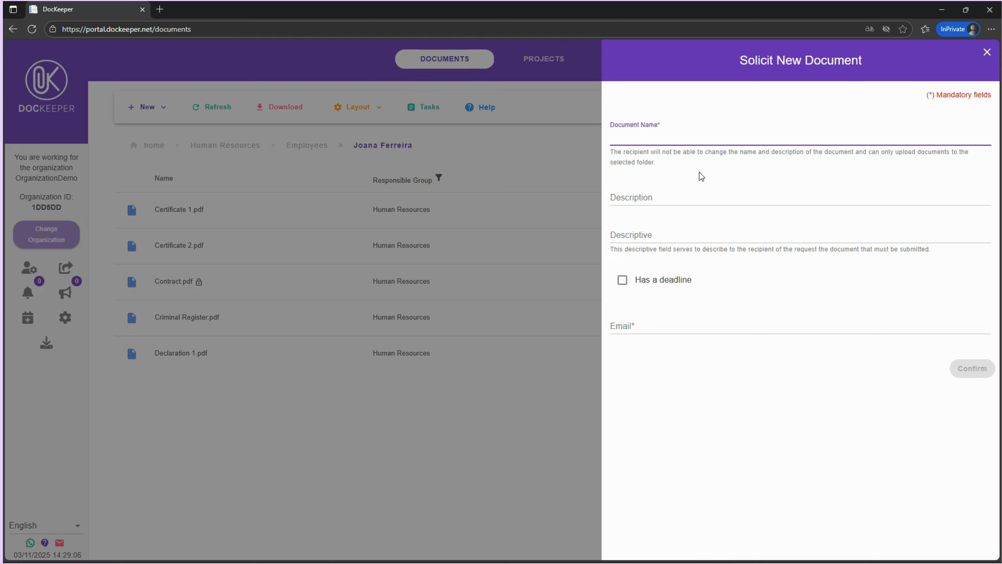
text(ID_1234)
click(688, 236)
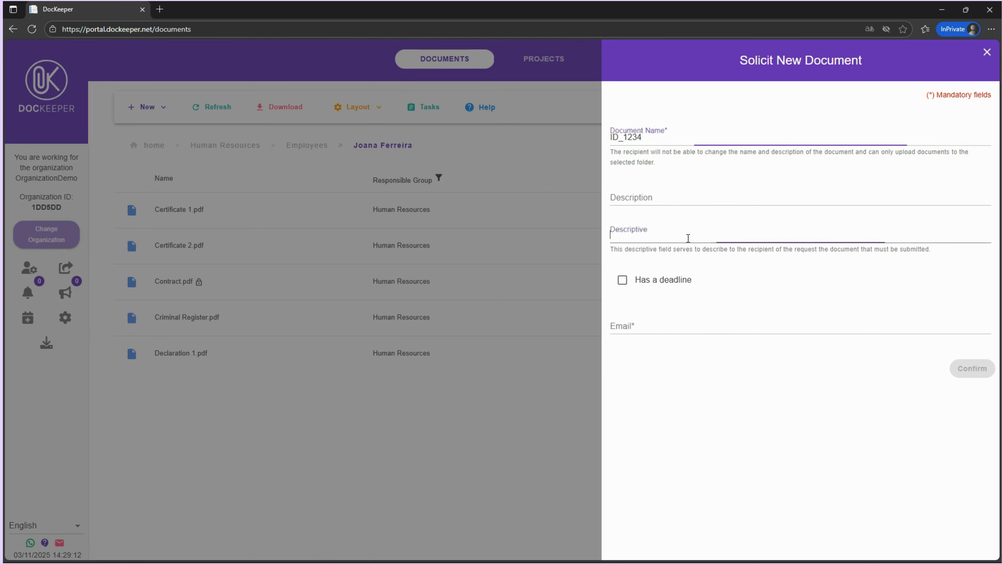
text(Employee Joana’s ID Card — front and back in a single PDF)
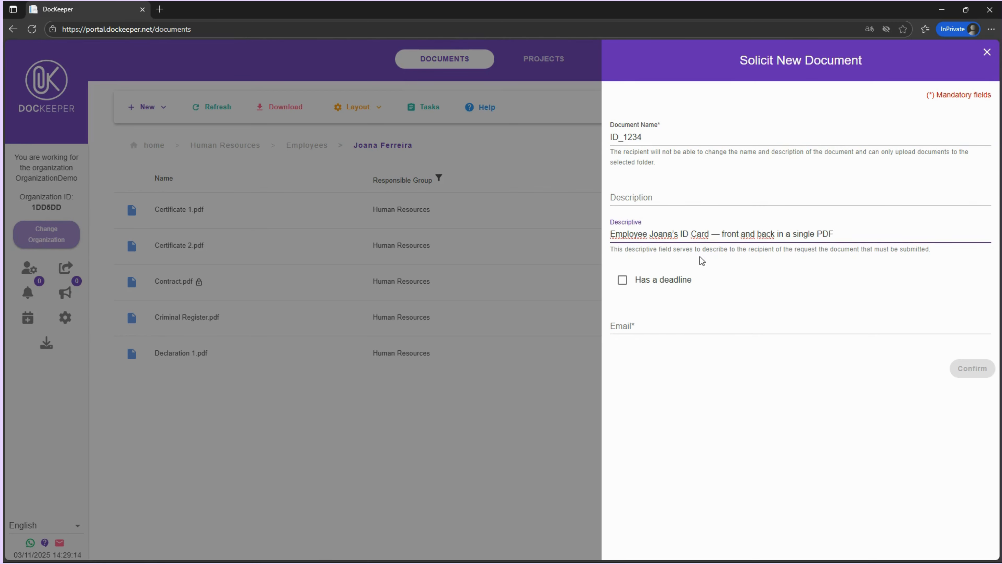
Enter the employee's e-mail address as the solicitation recipient and send the request
click(702, 325)
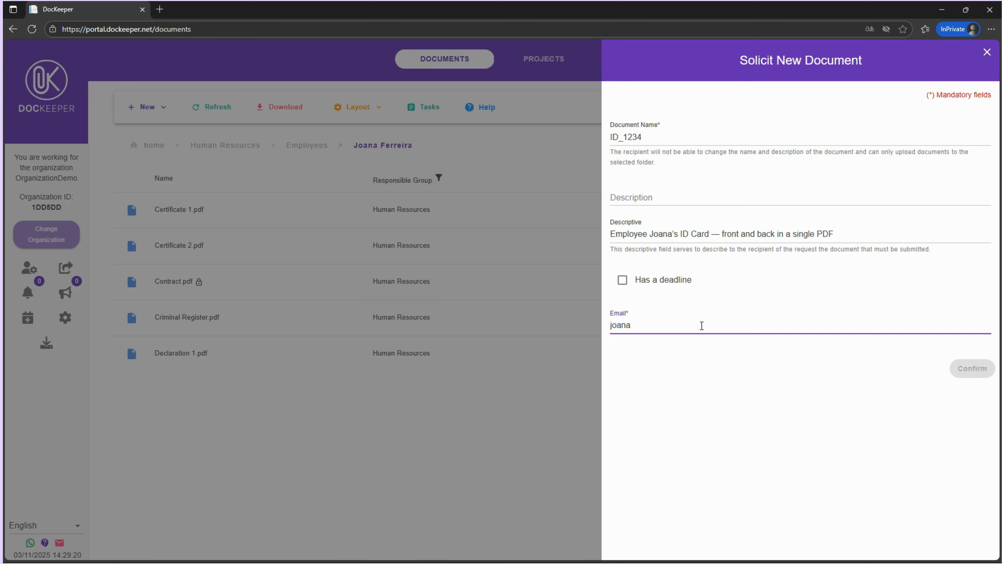
click(810, 372)
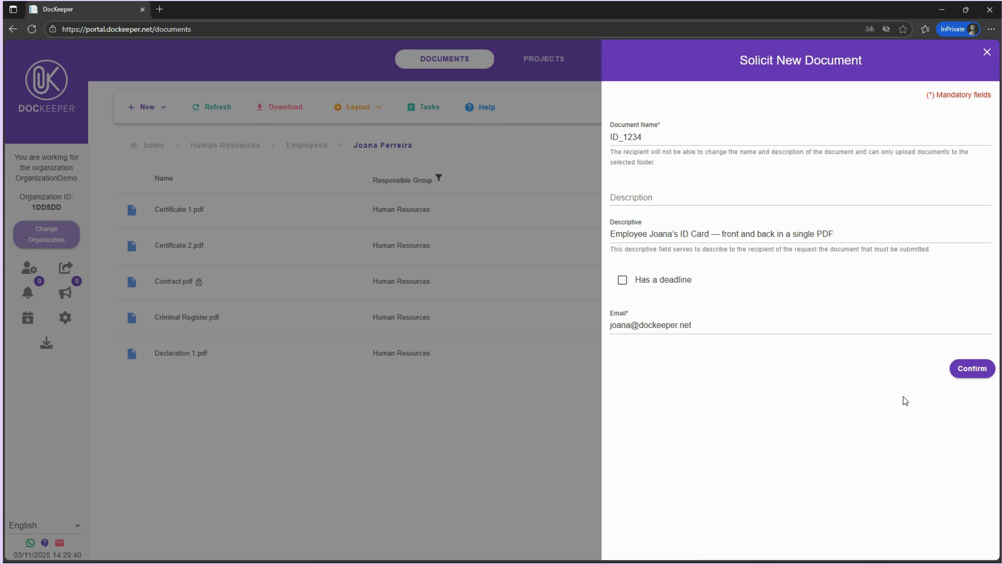
click(972, 369)
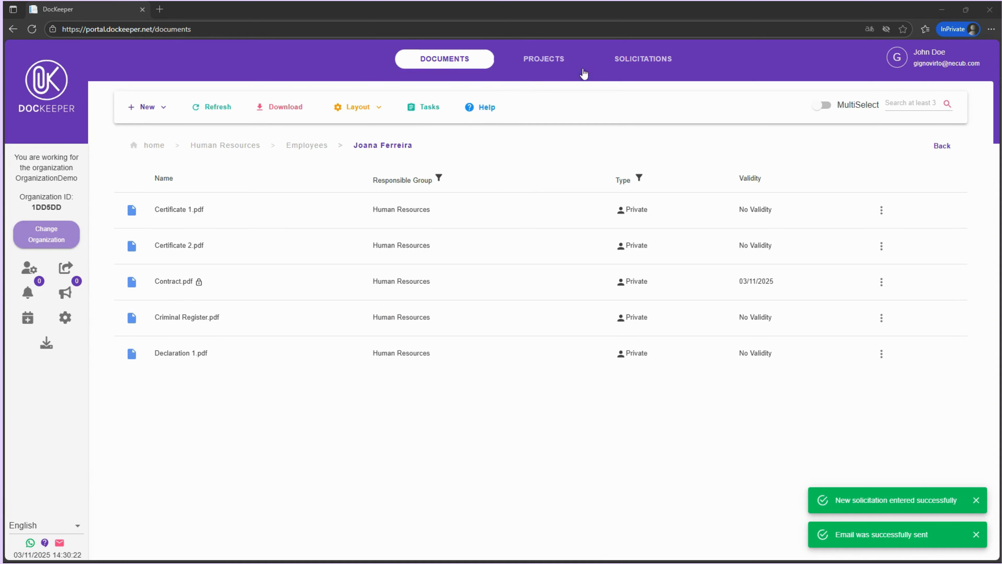
From the recipient's solicitation e-mail, upload ID_Card.pdf from the DocKeeper-demo folder and confirm the submission
click(613, 62)
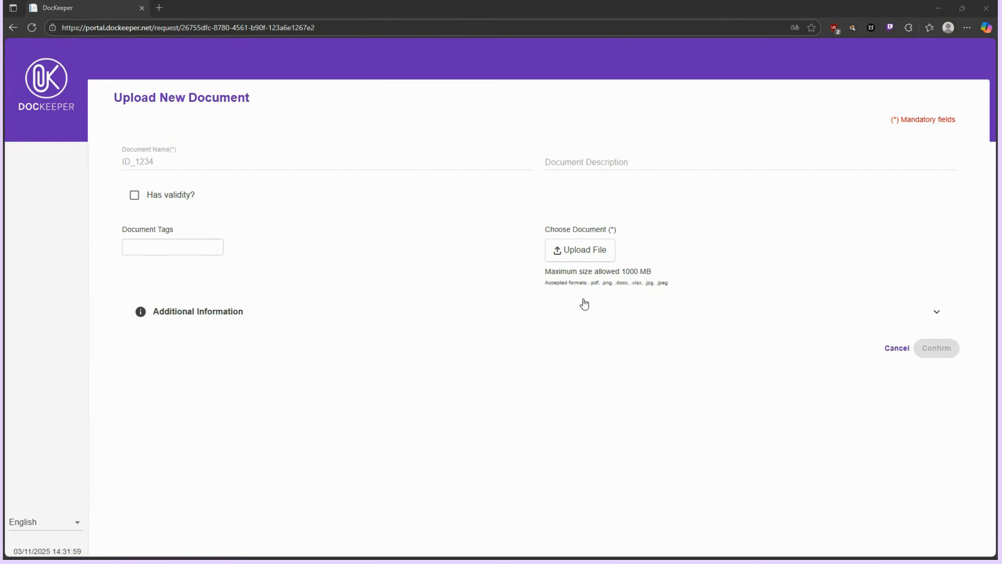
click(603, 256)
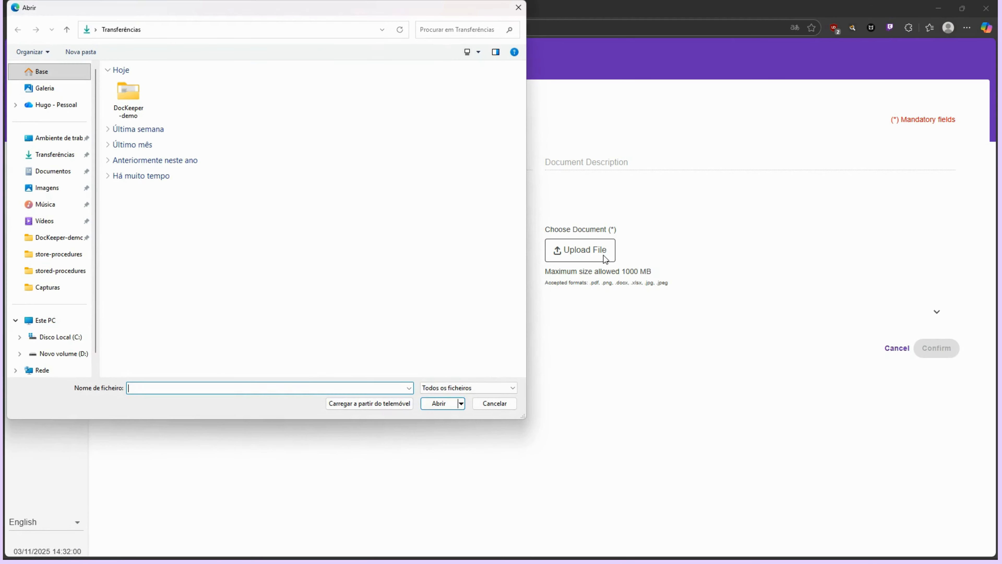
double_click(134, 102)
click(189, 155)
click(441, 402)
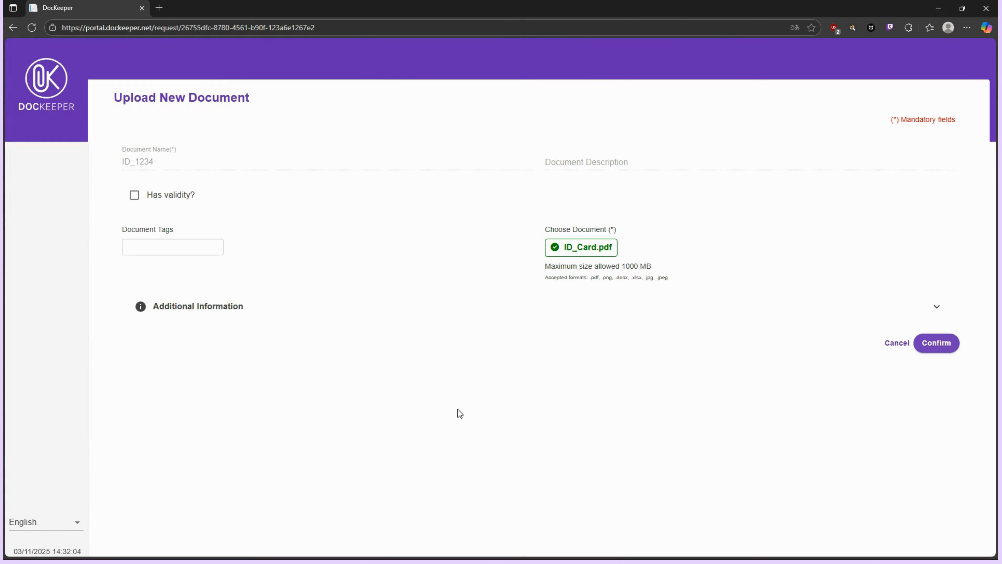
click(948, 350)
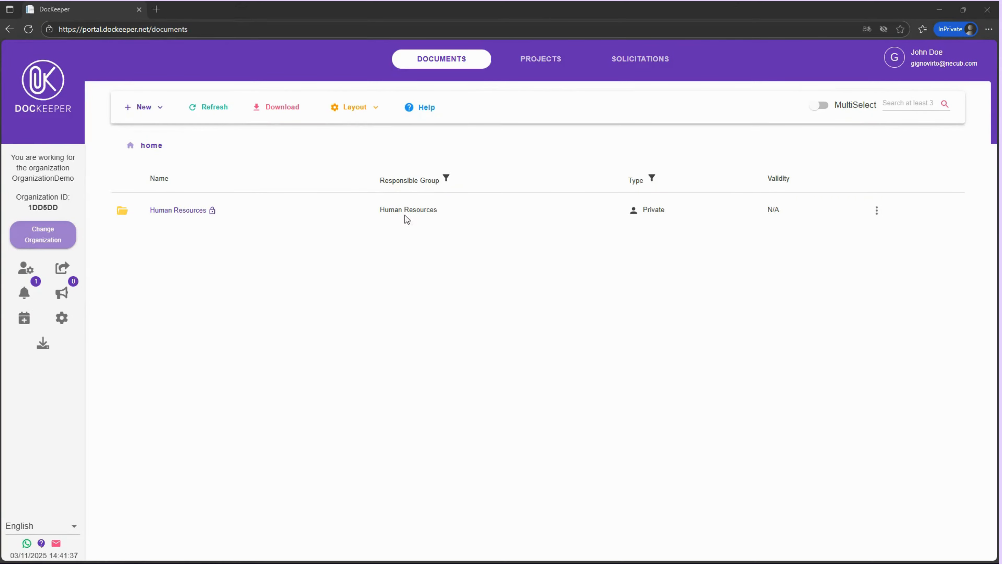
Accept the ID_1234 solicitation waiting for approval
click(632, 71)
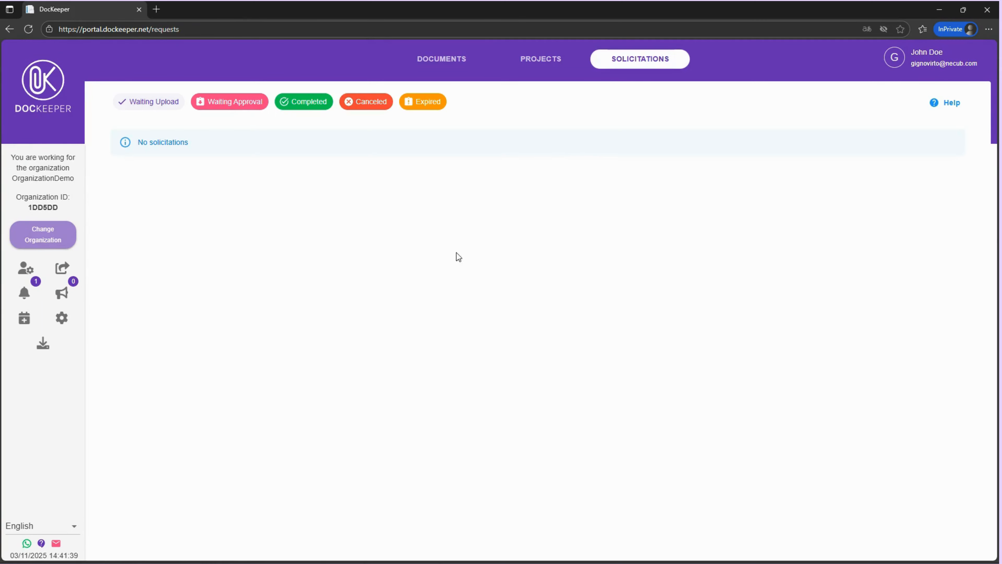
click(237, 103)
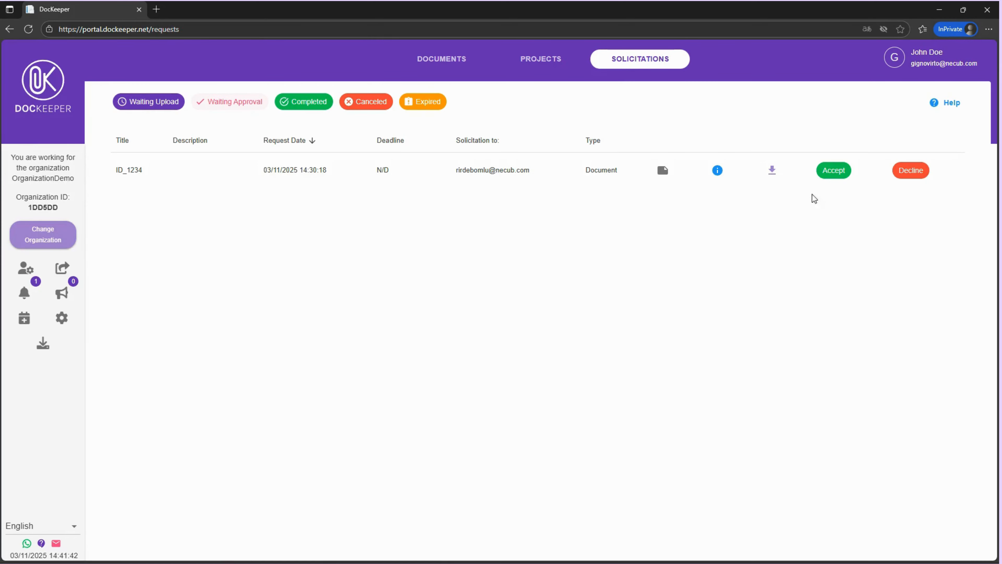
click(833, 171)
click(453, 66)
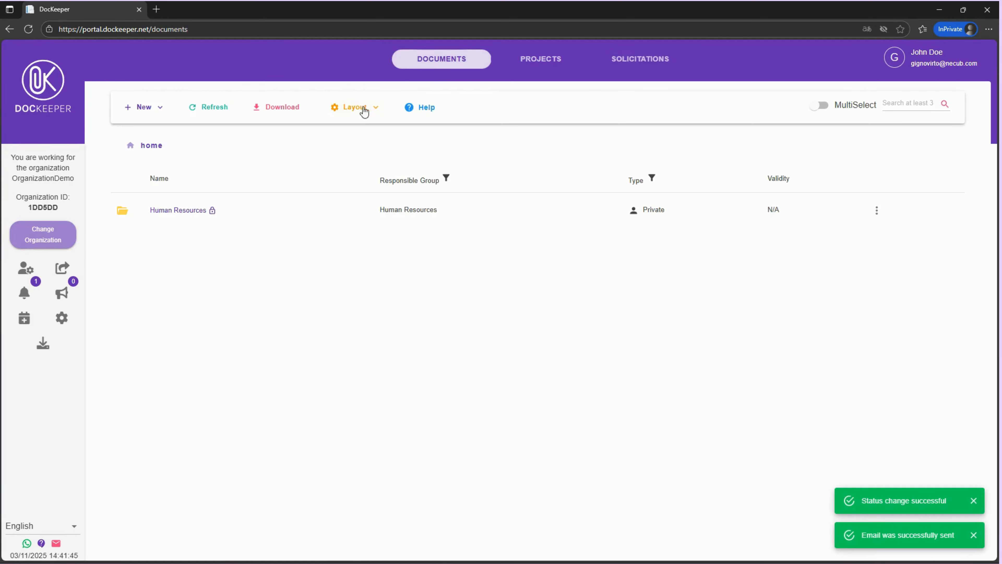
click(192, 205)
click(190, 213)
click(190, 213)
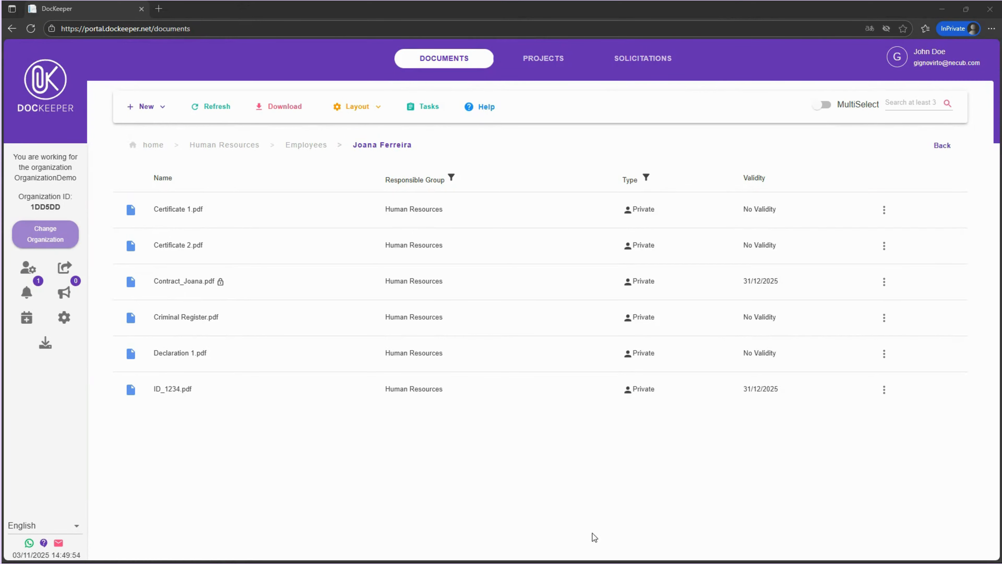
Open the version history of Contract_Joana.pdf and choose Joana-Contract_v2 from the DocKeeper-demo folder as a new version
click(884, 281)
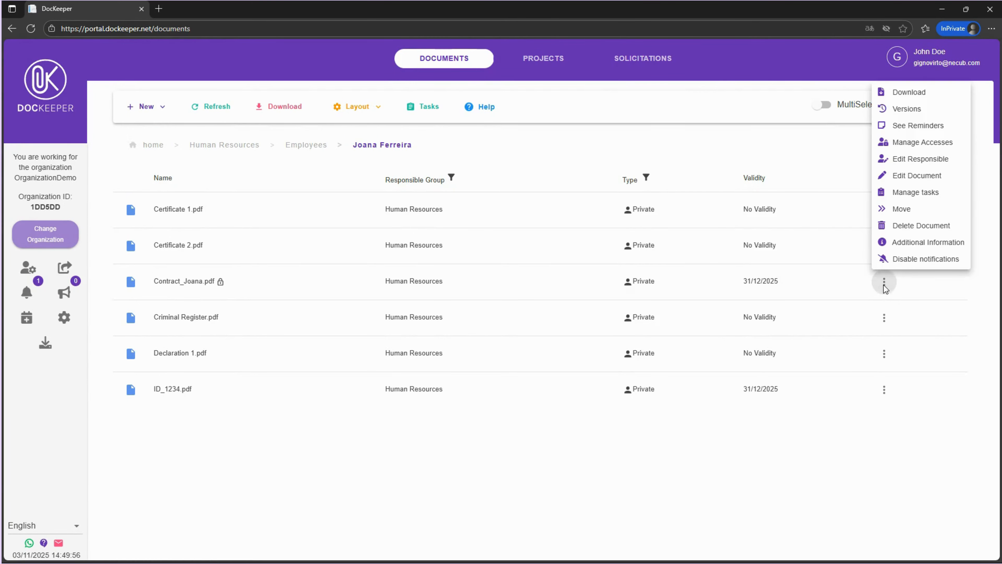
click(914, 110)
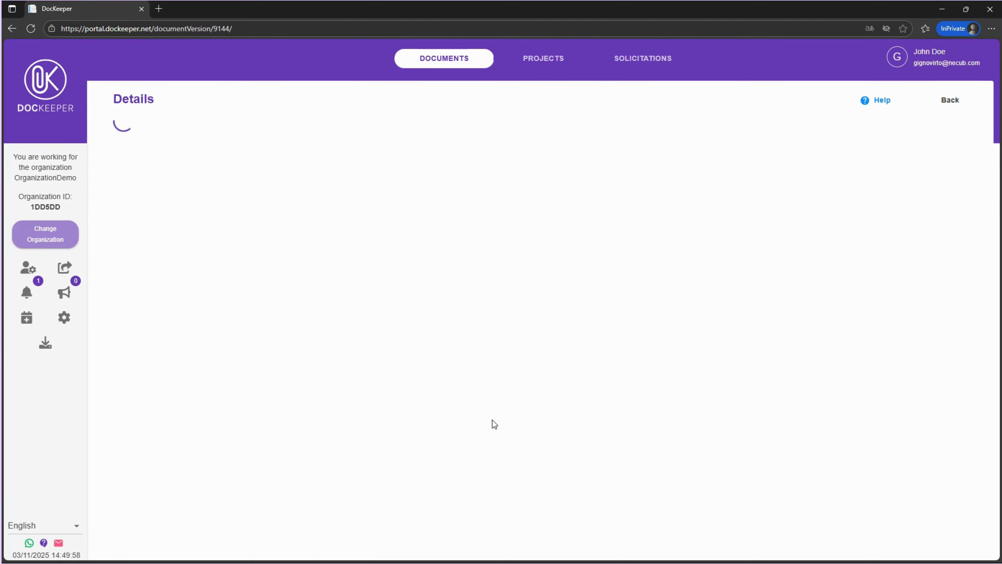
click(366, 371)
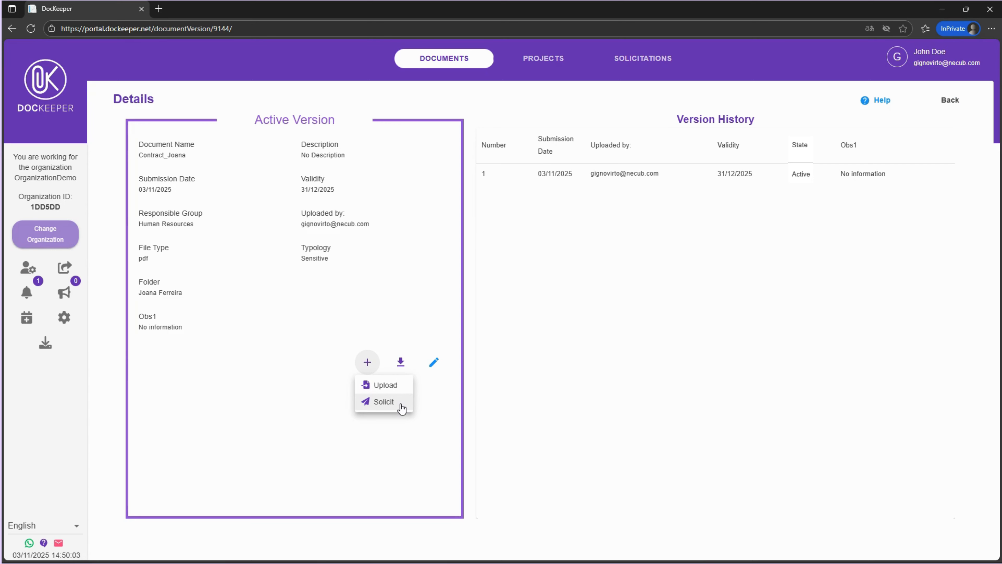
click(405, 432)
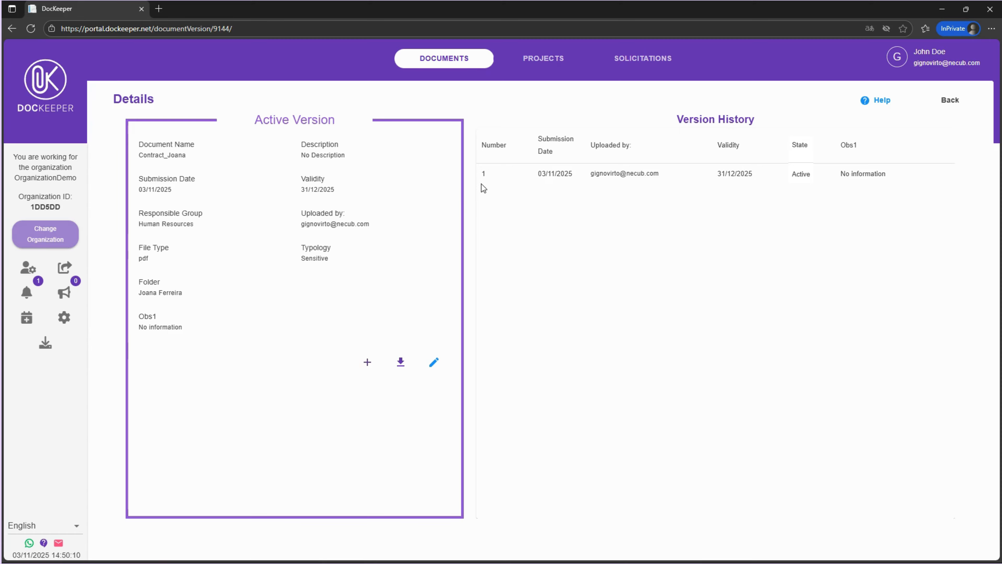
click(367, 364)
click(379, 384)
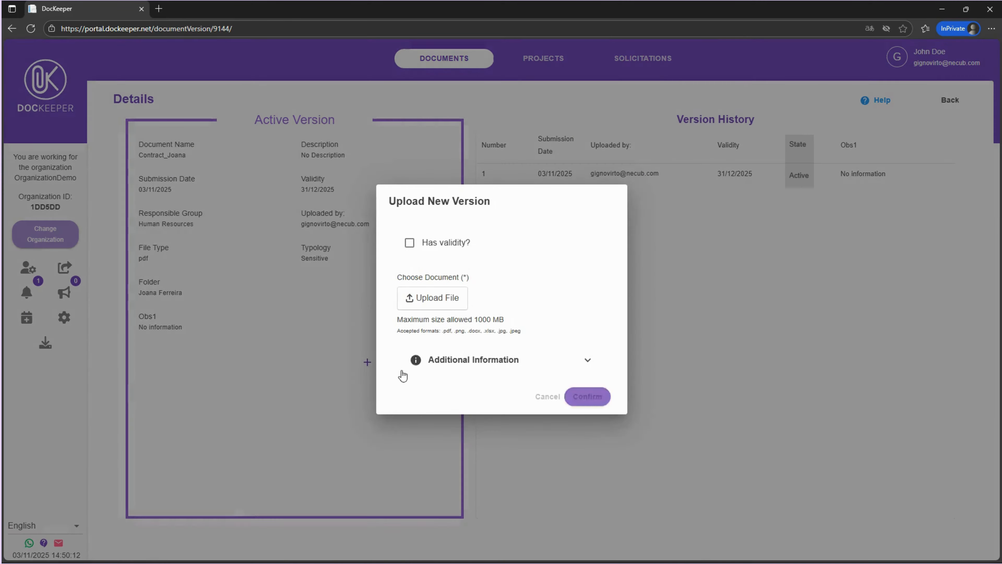
click(433, 297)
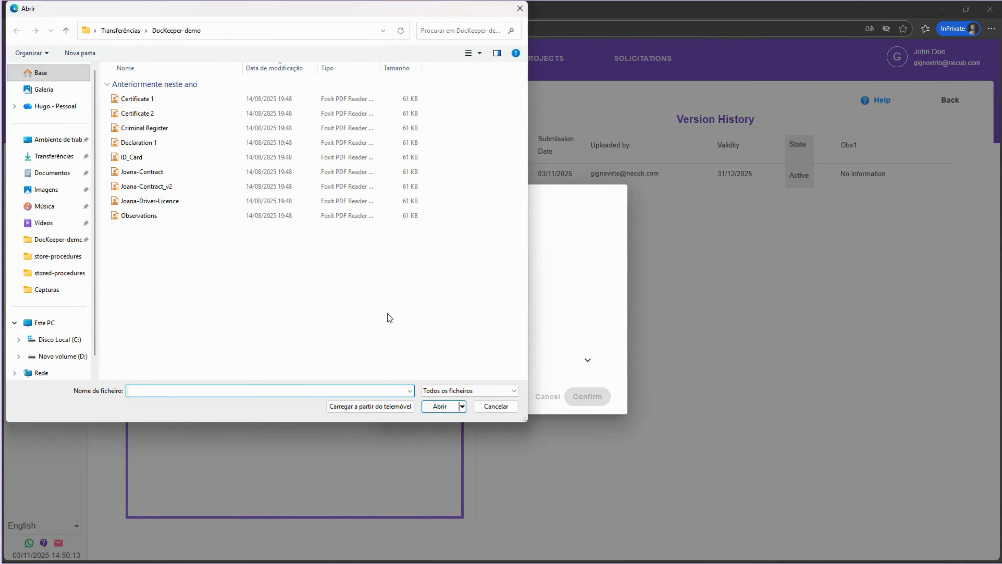
double_click(178, 186)
Give the new version a validity of 31/12/2026 and confirm the upload
click(415, 251)
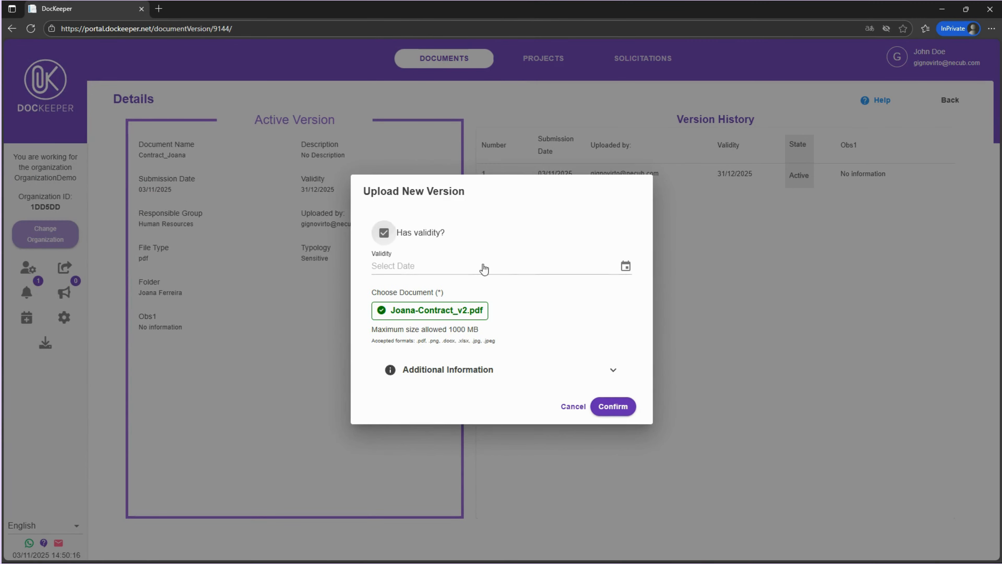
click(628, 267)
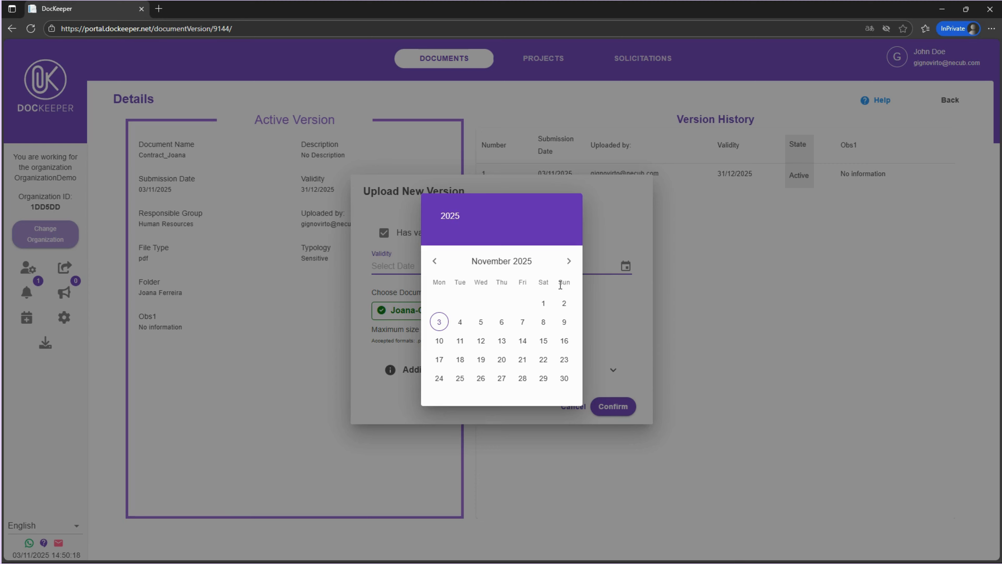
click(568, 261)
click(527, 268)
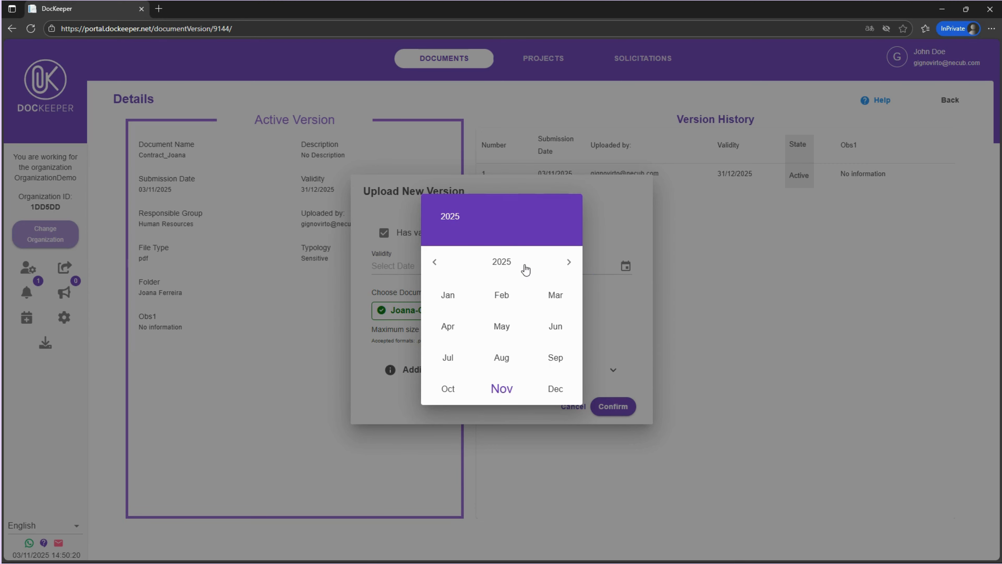
click(499, 260)
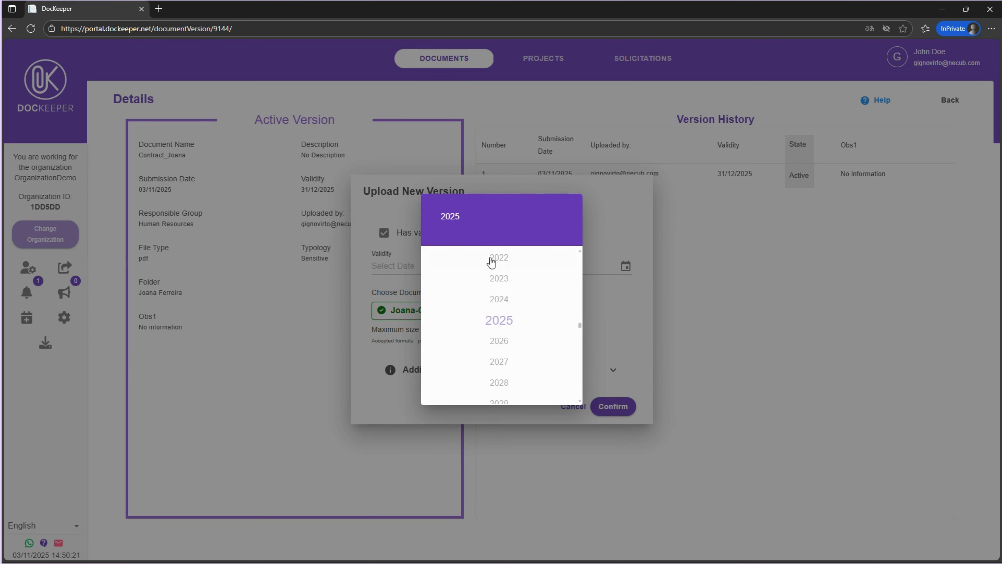
click(496, 342)
click(556, 387)
click(502, 379)
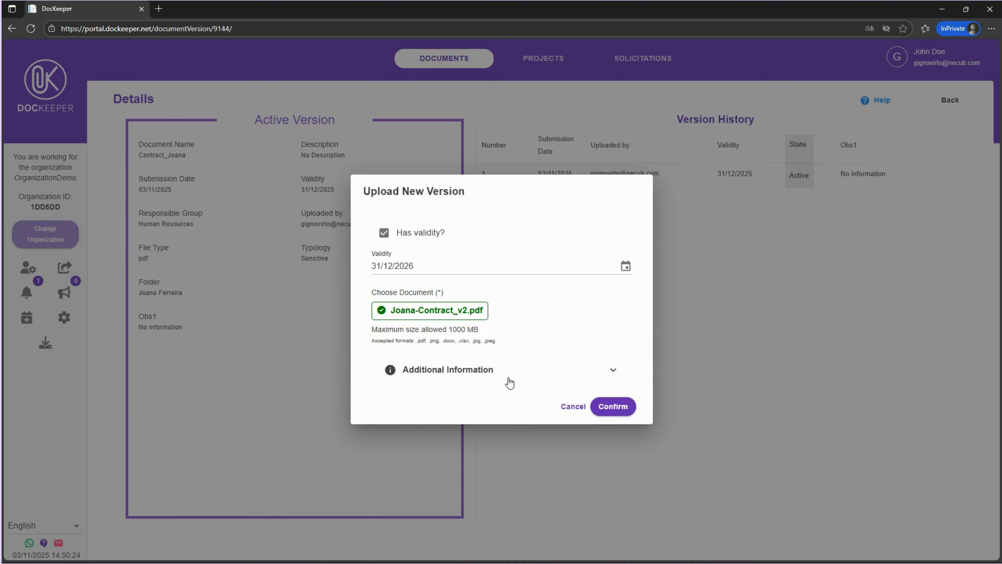
click(614, 406)
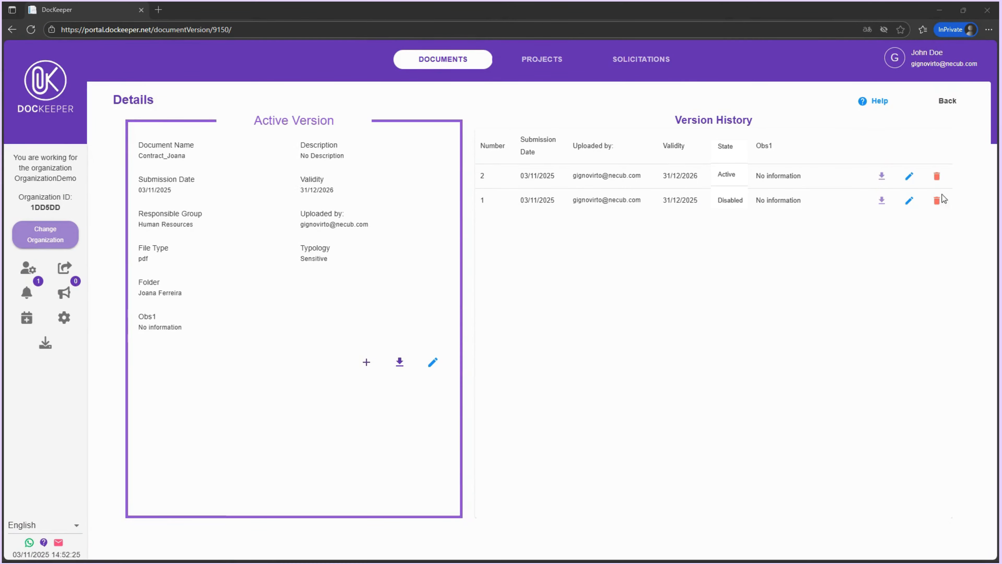
Delete version 2 from Contract_Joana's version history and return to the home folder
click(936, 200)
click(633, 335)
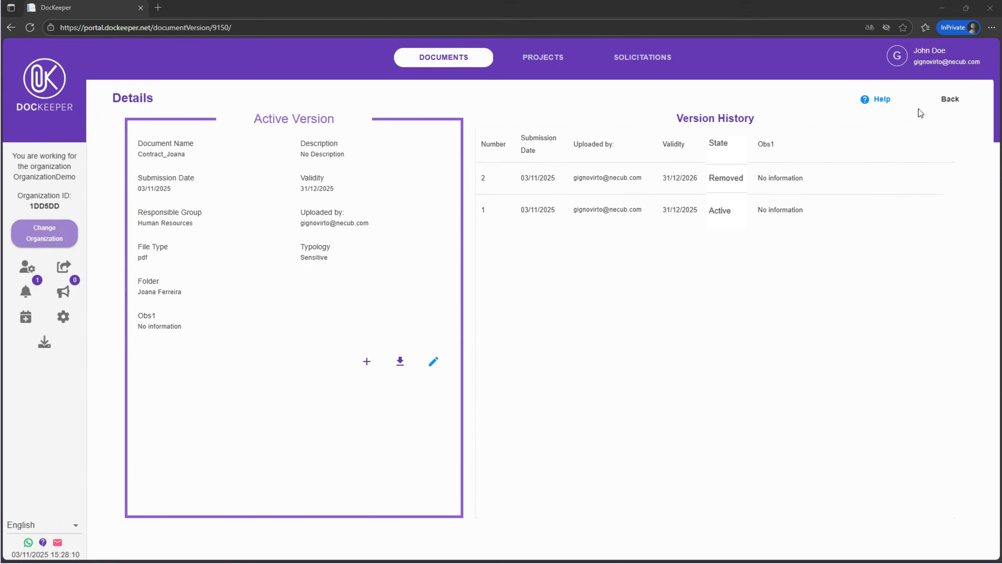
click(949, 99)
click(150, 144)
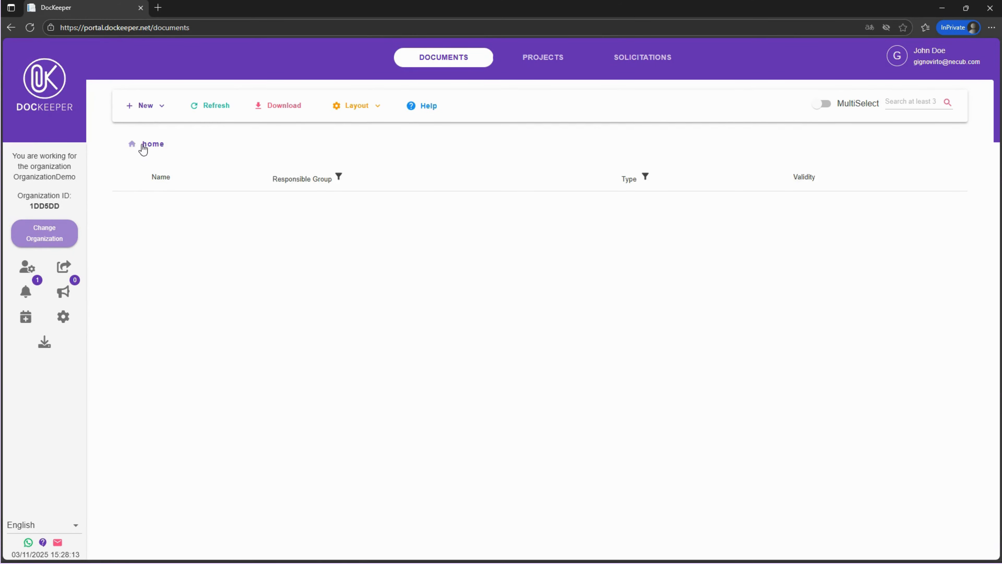
Open the reminders of Inspection.pdf in Vehicles > AB-12-CD and start a new reminder titled Inspection renovation with description Example of body
click(158, 242)
click(166, 209)
click(873, 210)
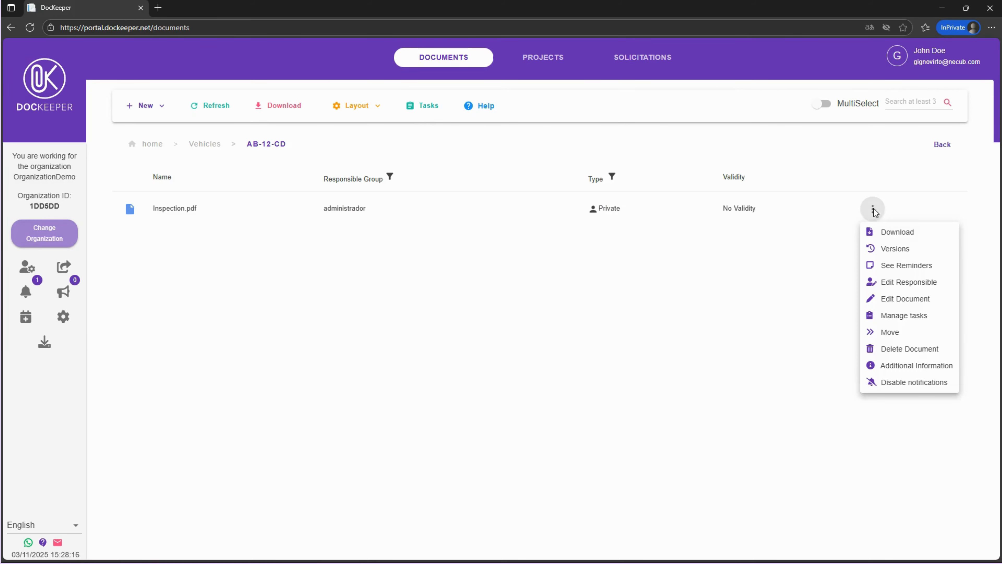
click(904, 268)
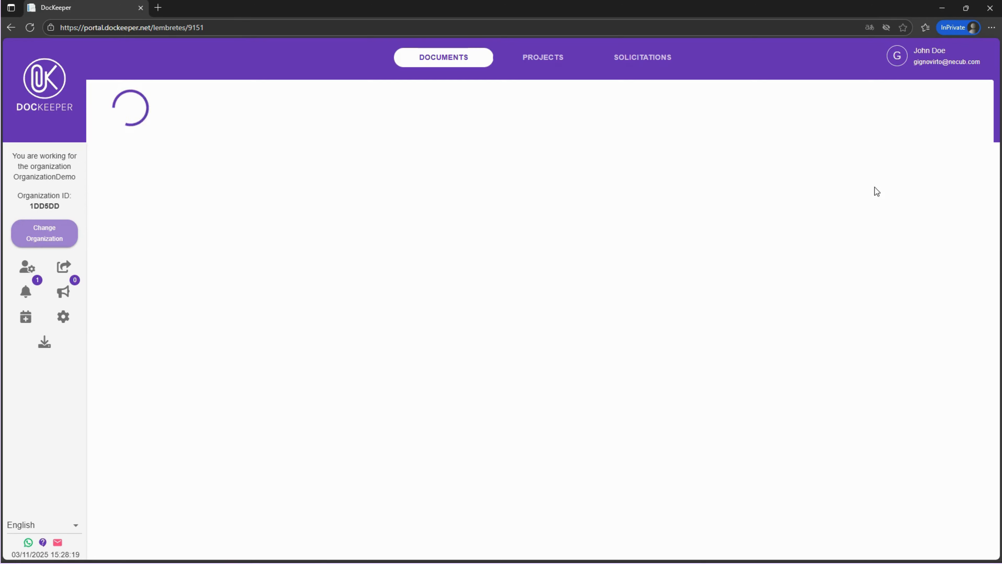
click(901, 99)
click(814, 103)
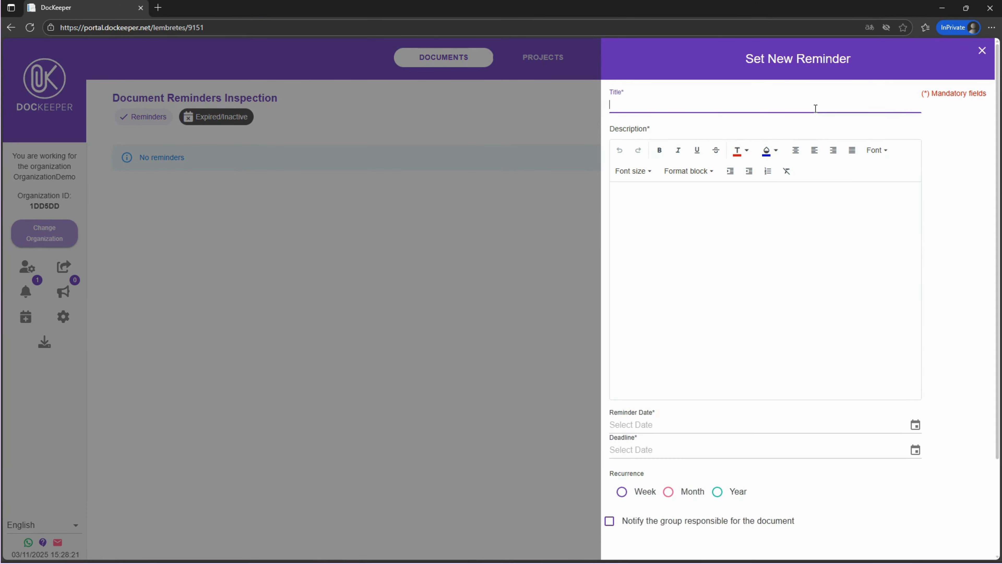
text(Inspection renovation)
click(744, 232)
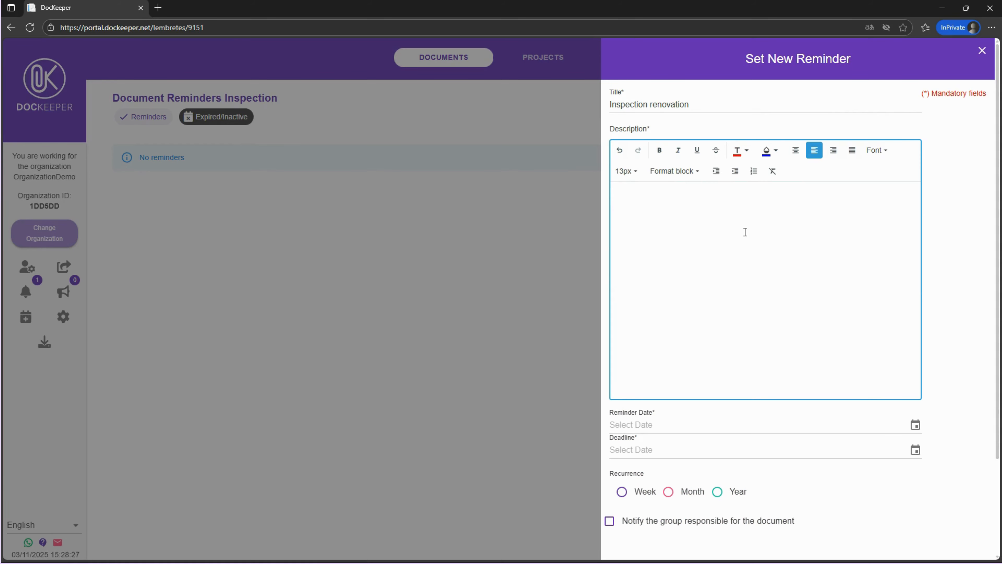
text(Example of body)
Set the reminder date to 30/11/2025 and the deadline to 31/12/2025
click(915, 425)
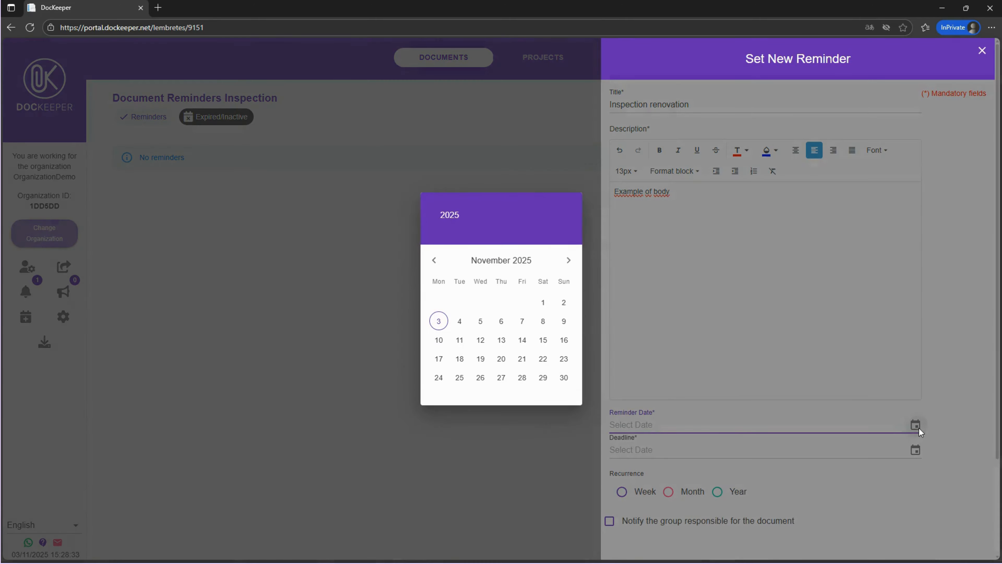
click(563, 378)
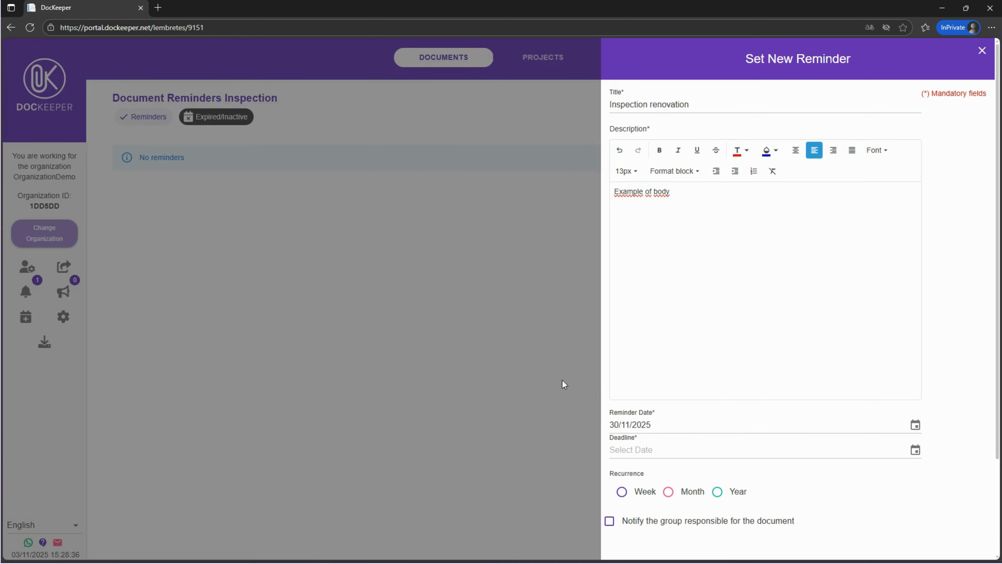
click(915, 449)
click(568, 260)
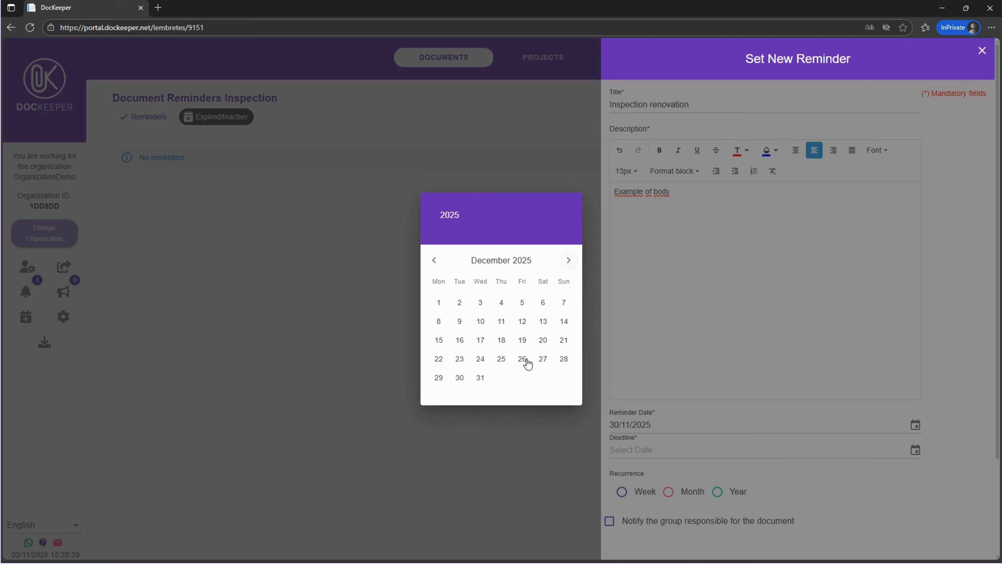
click(480, 377)
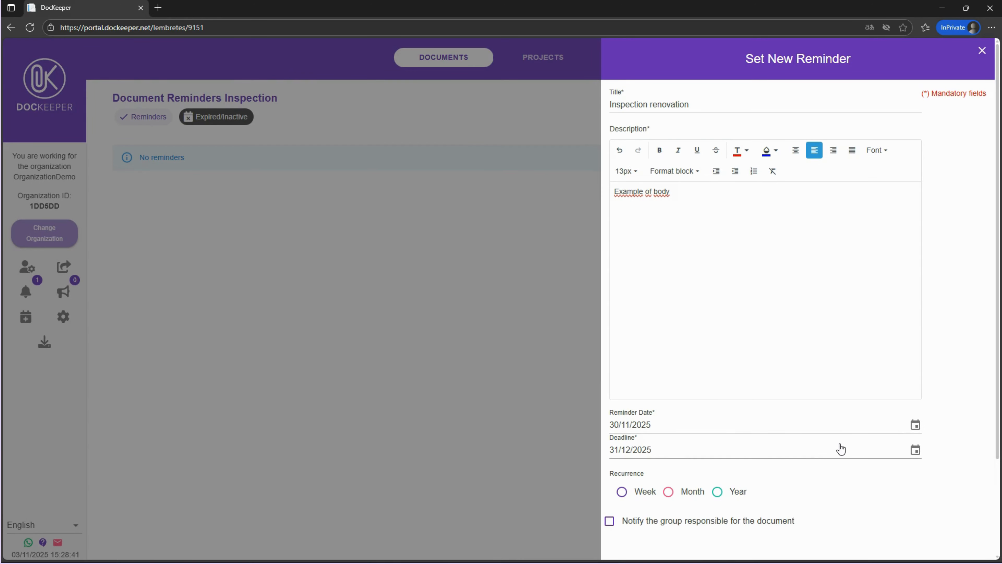
Make the reminder recur yearly until 31/12/2030
scroll(839, 446, down, 1)
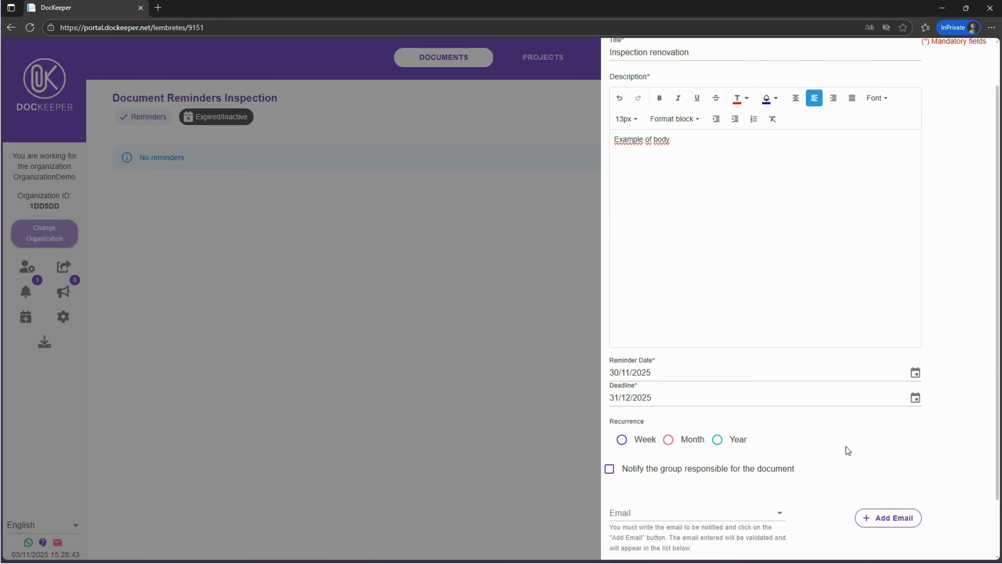
click(718, 441)
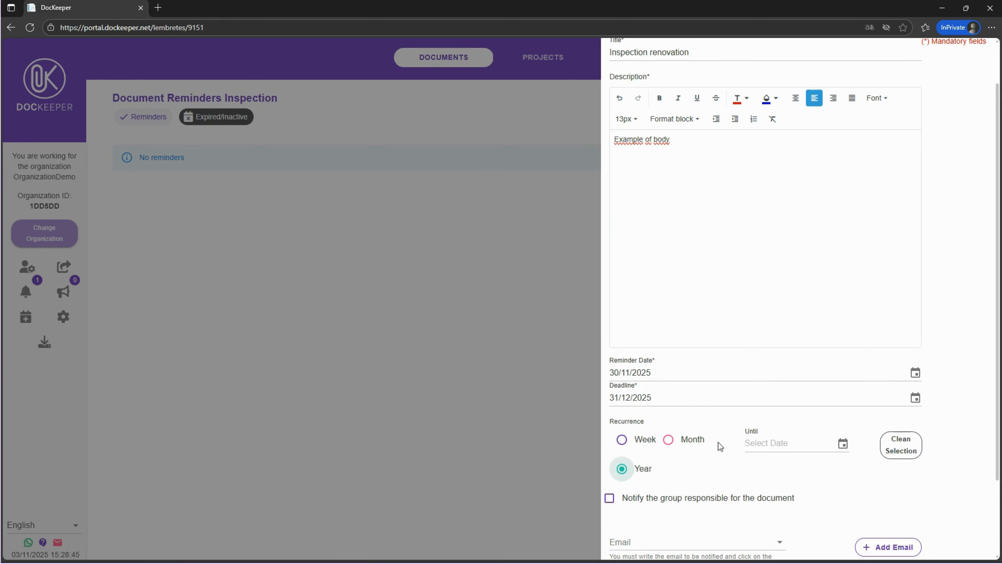
click(842, 443)
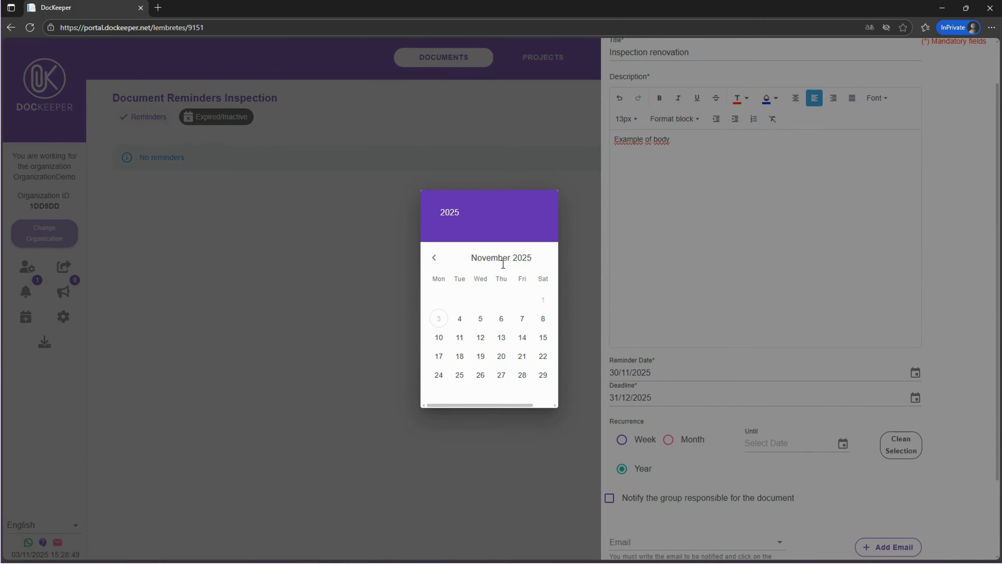
click(502, 263)
click(501, 263)
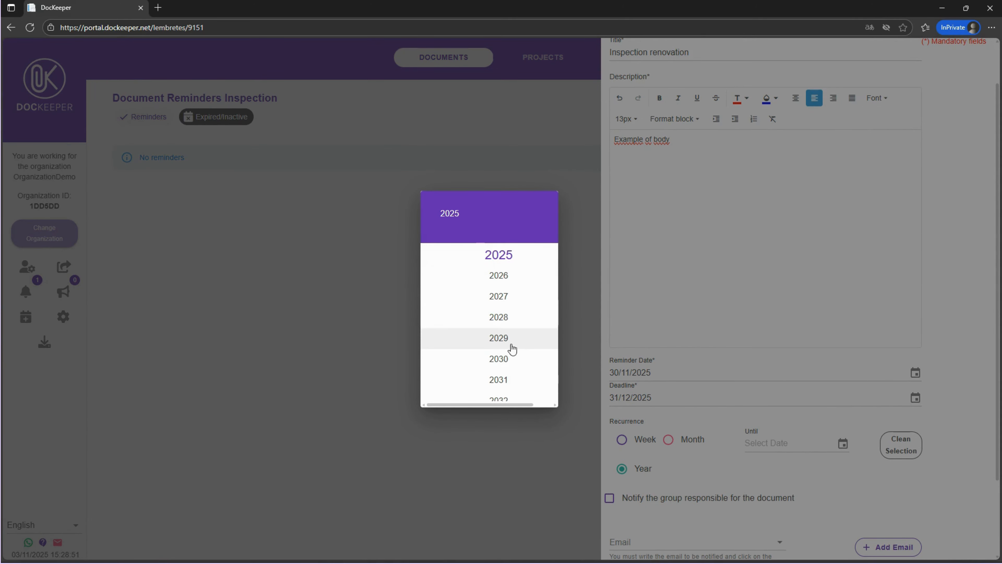
click(510, 357)
click(546, 386)
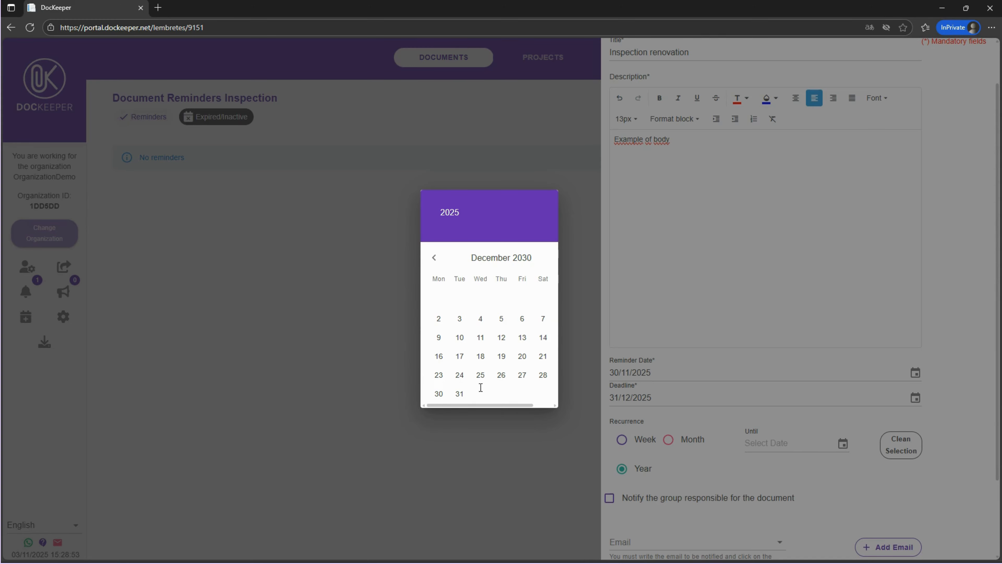
click(459, 393)
Enable notifying the group responsible for the document and confirm the reminder
scroll(866, 475, down, 2)
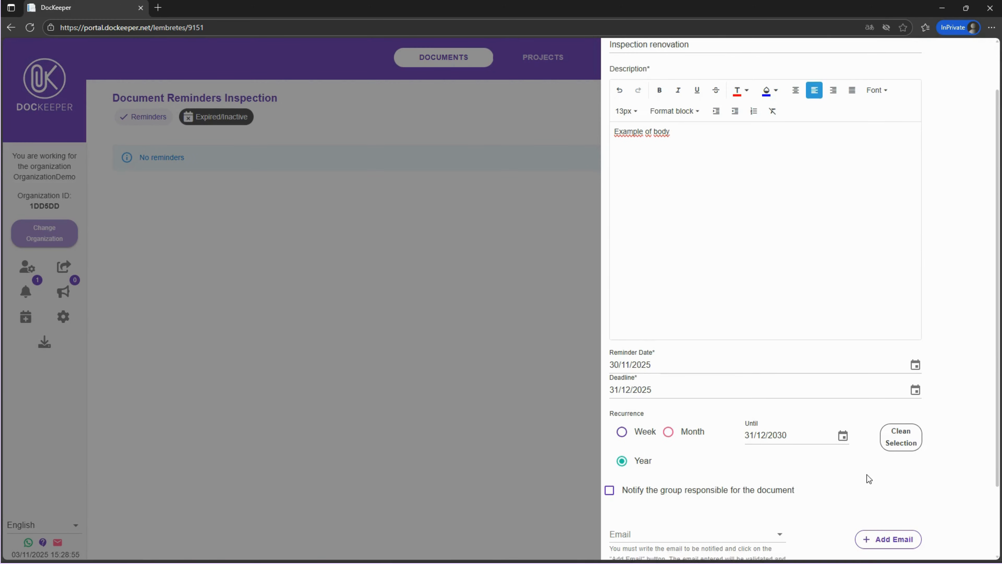
click(727, 451)
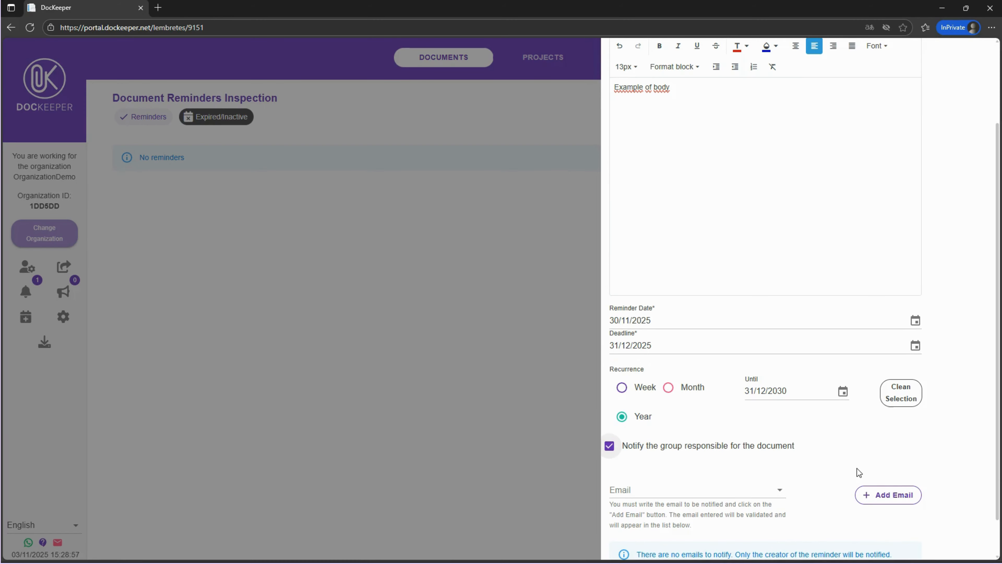
scroll(857, 463, down, 1)
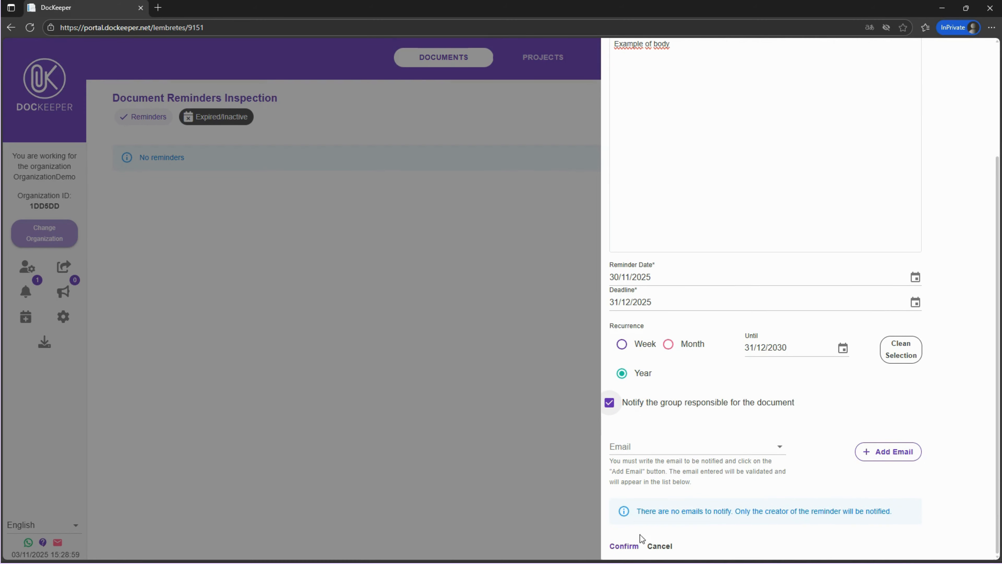
click(624, 546)
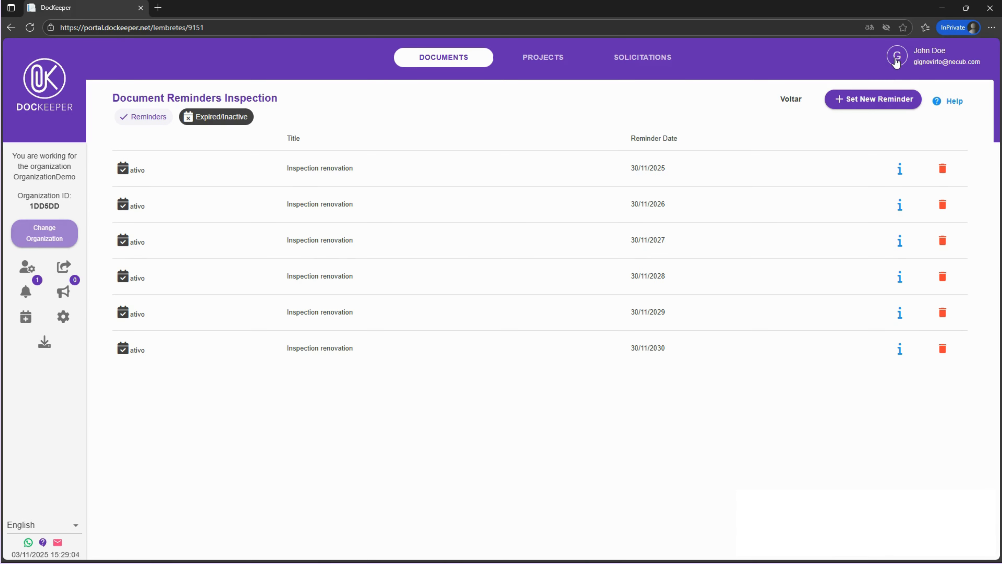
Open the user's Reminders list from the profile menu, then go back to the home folder
click(896, 60)
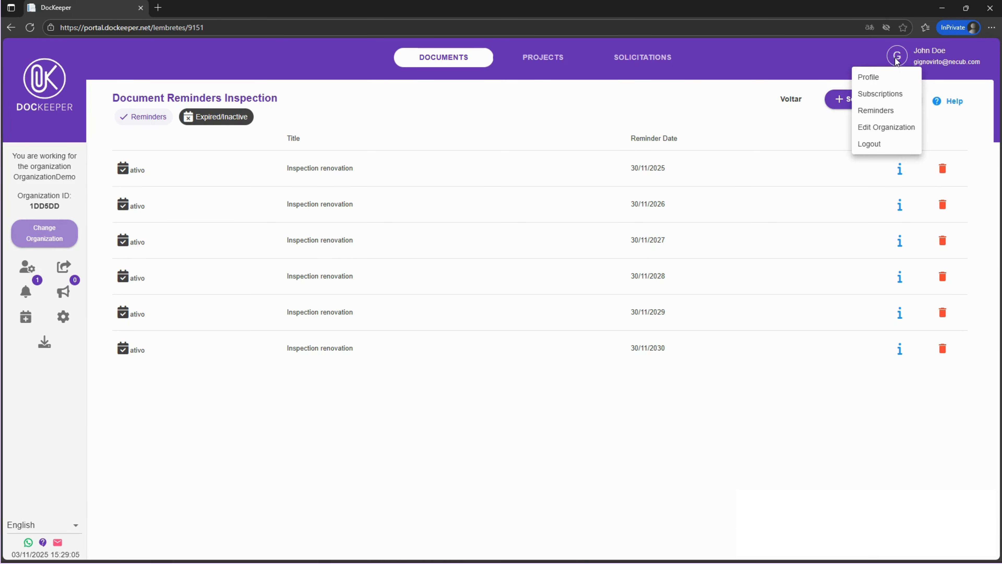
click(875, 111)
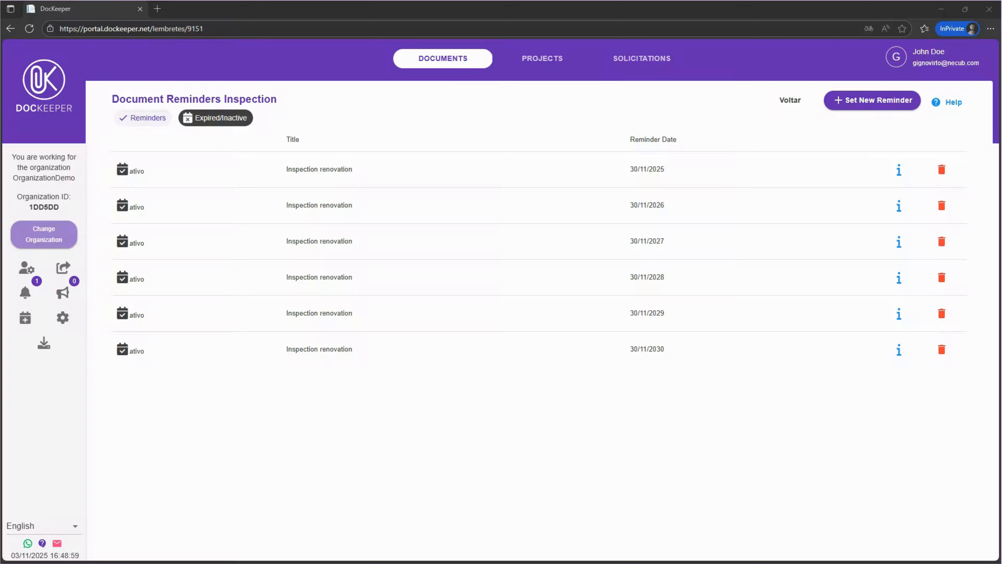
click(794, 105)
click(145, 147)
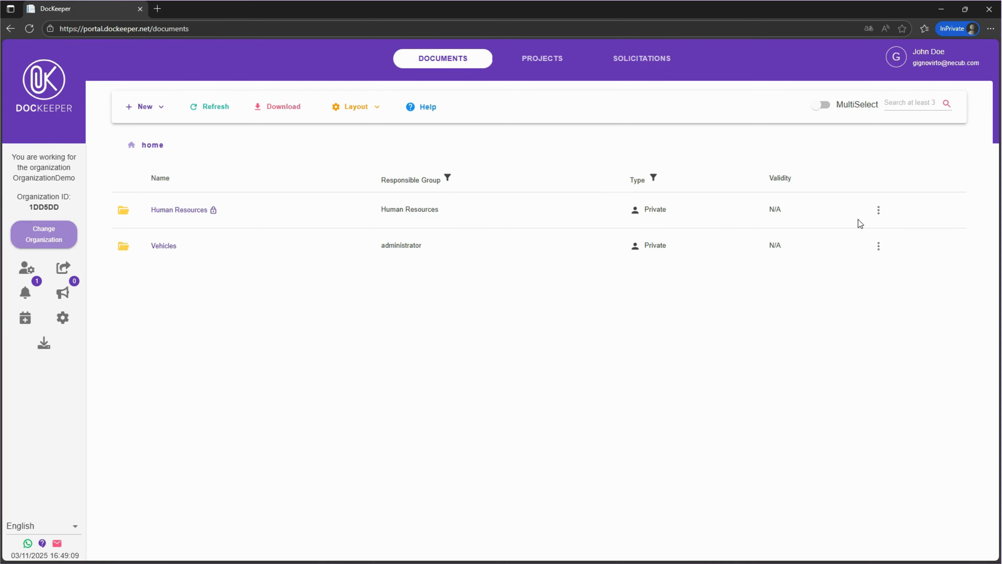
click(878, 209)
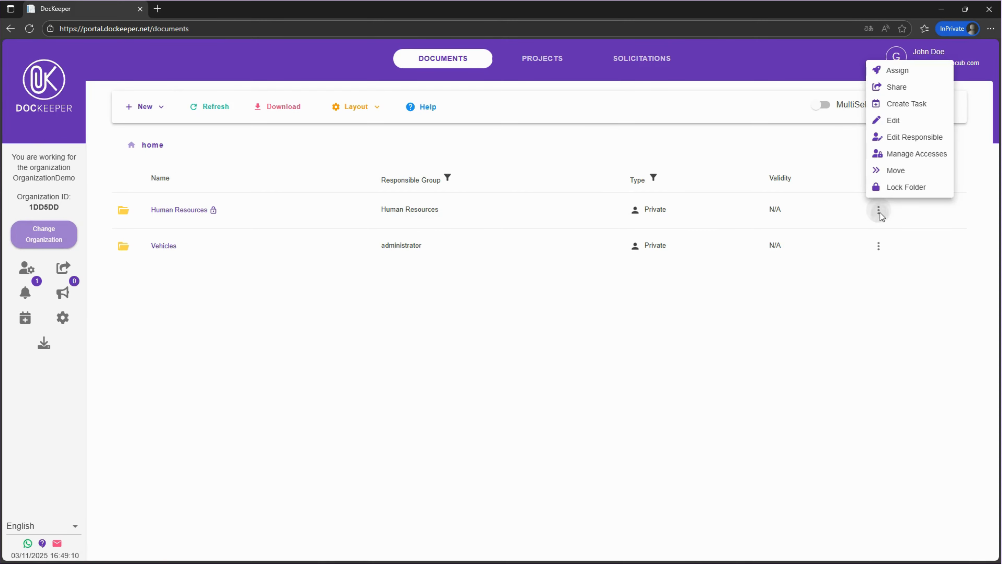
click(909, 94)
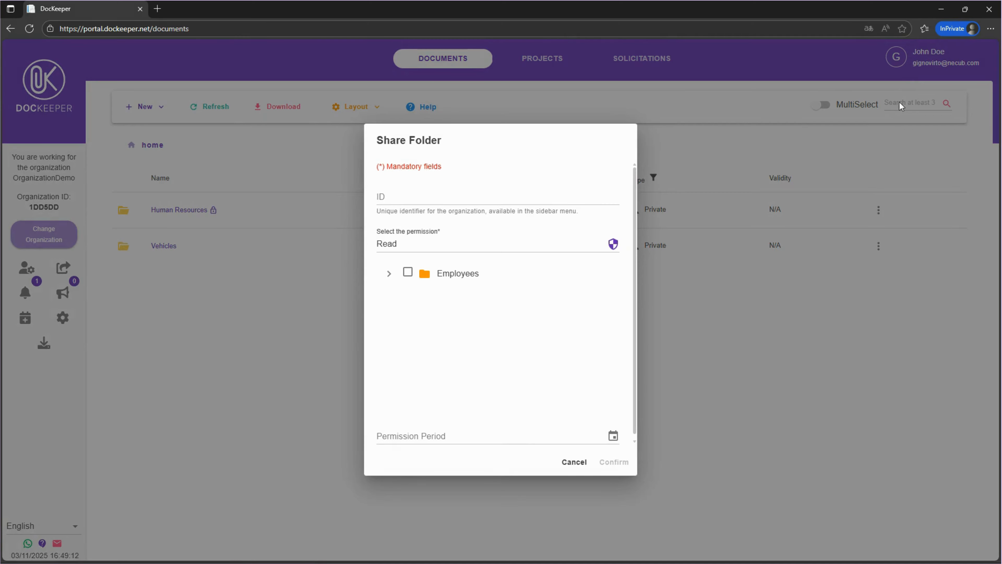
click(390, 275)
click(398, 295)
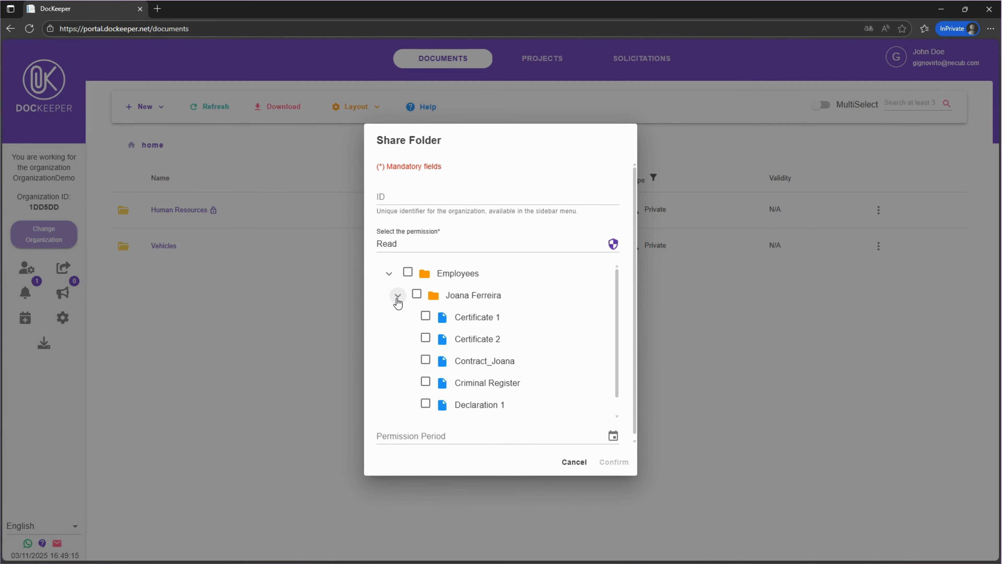
click(426, 338)
click(426, 360)
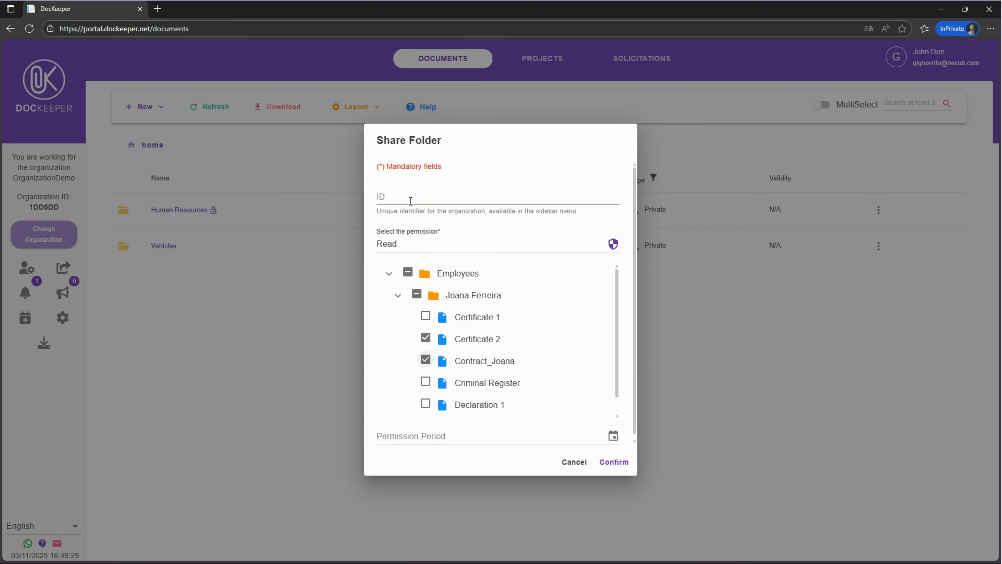
Paste the receiving organization's ID, keep Read permission and confirm the share
click(410, 201)
text(97FDC2)
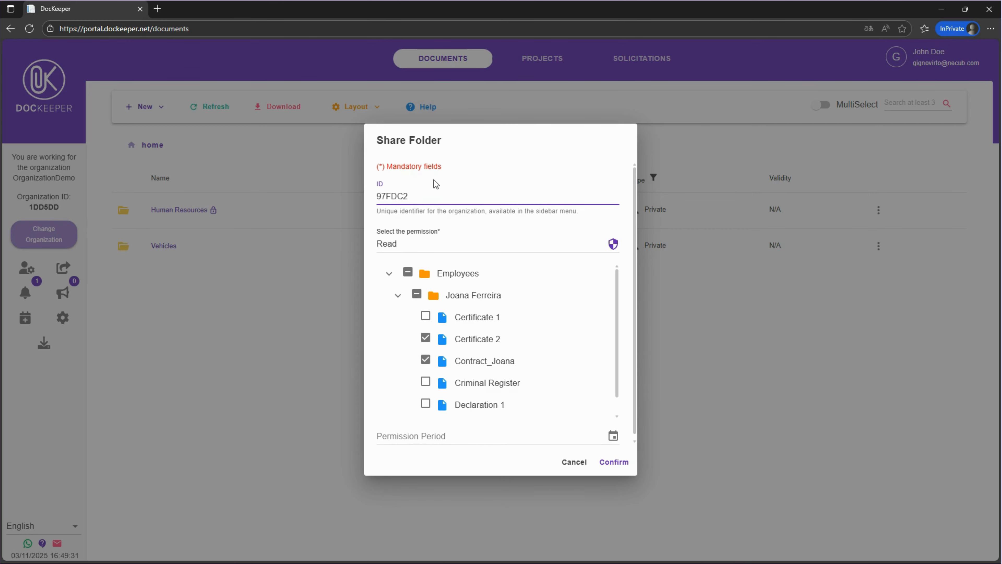
click(610, 244)
click(610, 244)
click(630, 457)
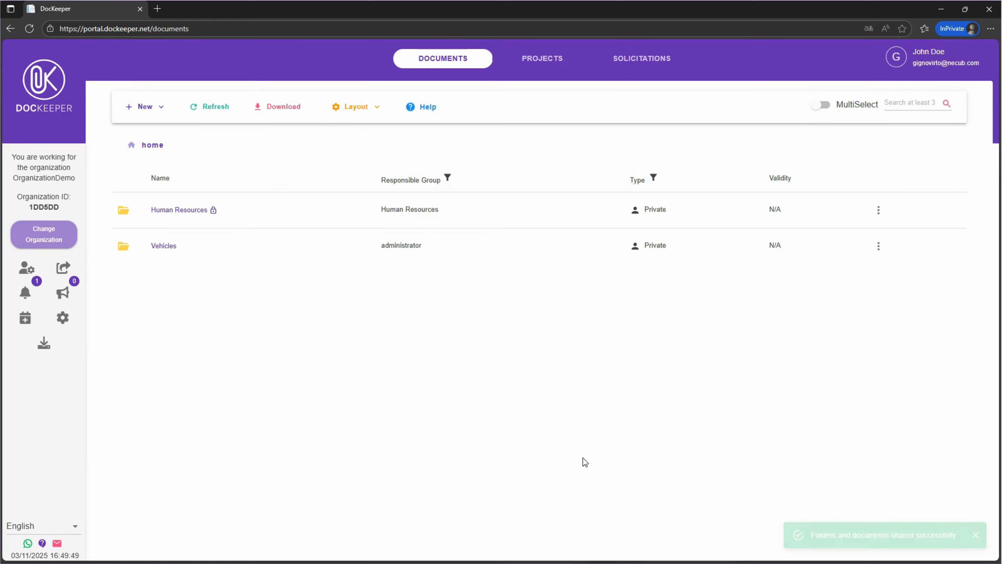
Switch to Organization JohnDoe and open its received connection requests
click(43, 237)
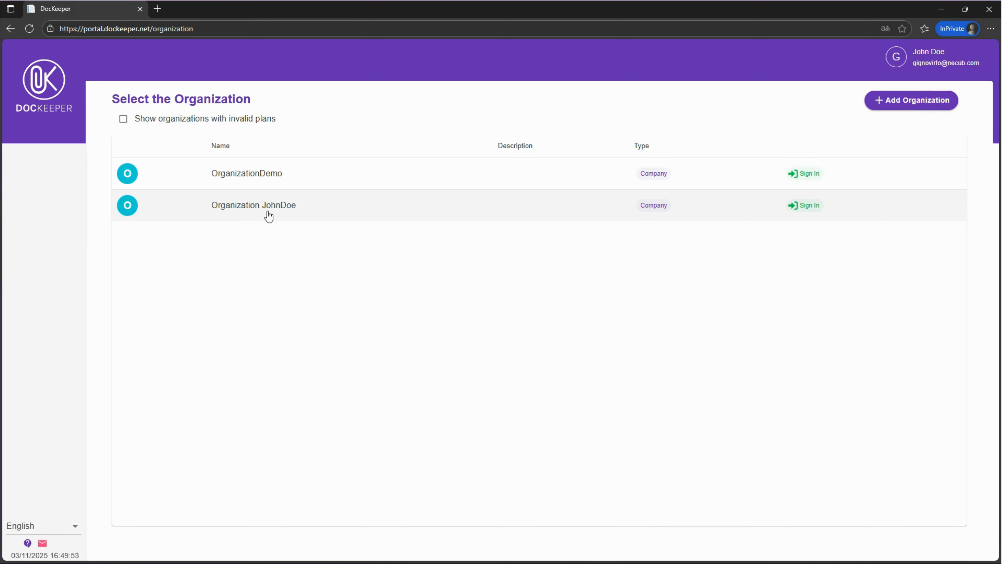
click(268, 204)
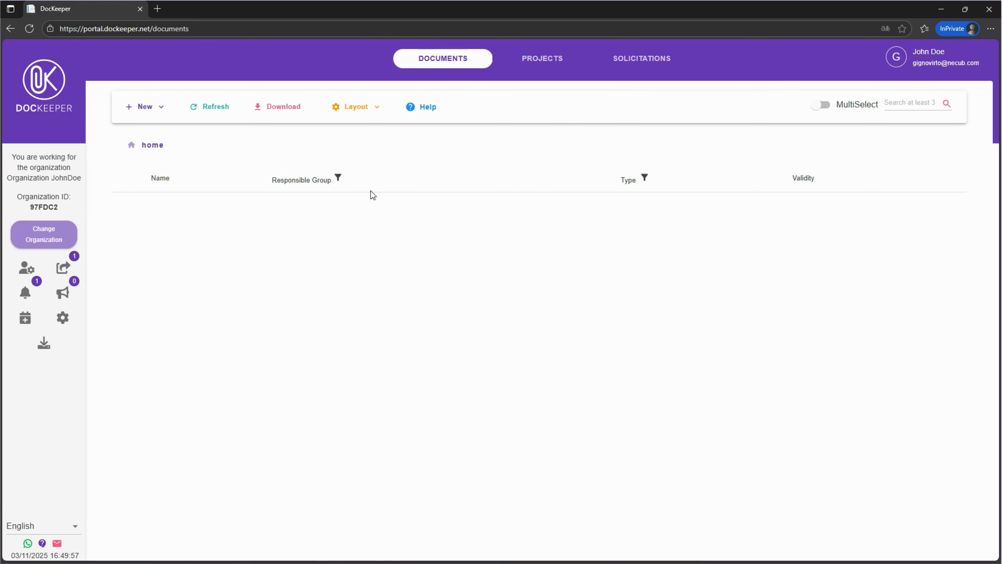
click(63, 268)
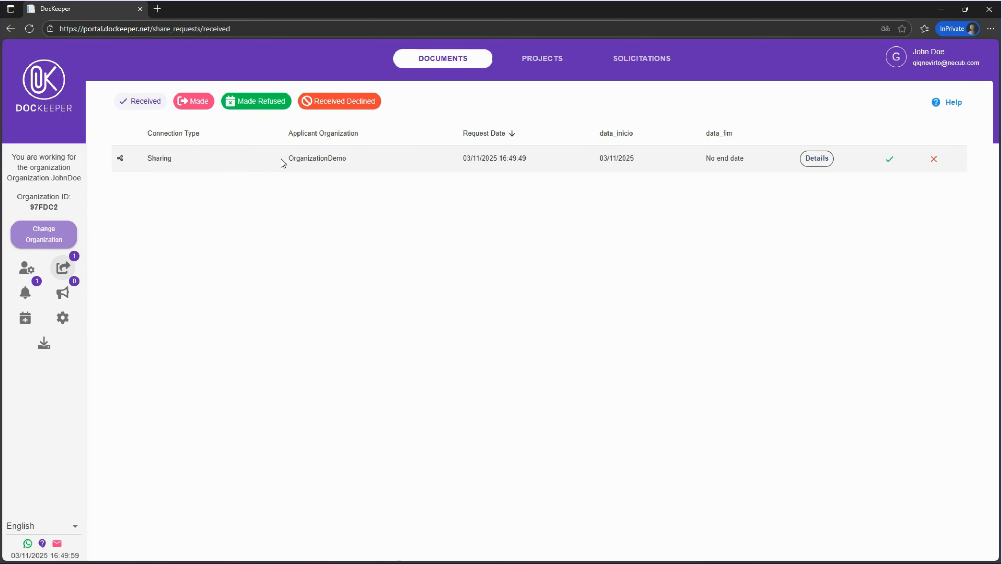
Inspect the sharing request's details, expanding the shared Human Resources folder contents
click(816, 158)
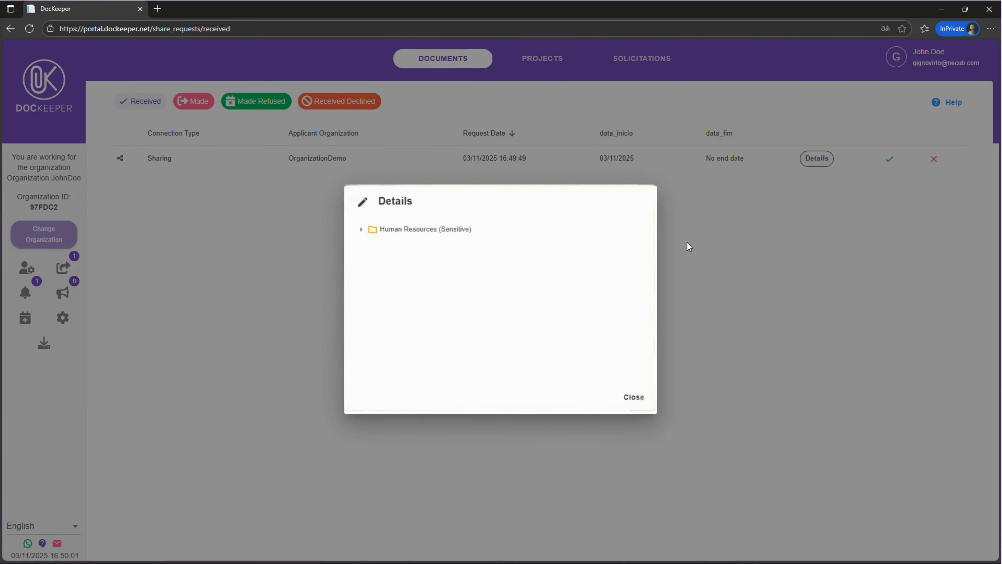
click(366, 231)
click(368, 244)
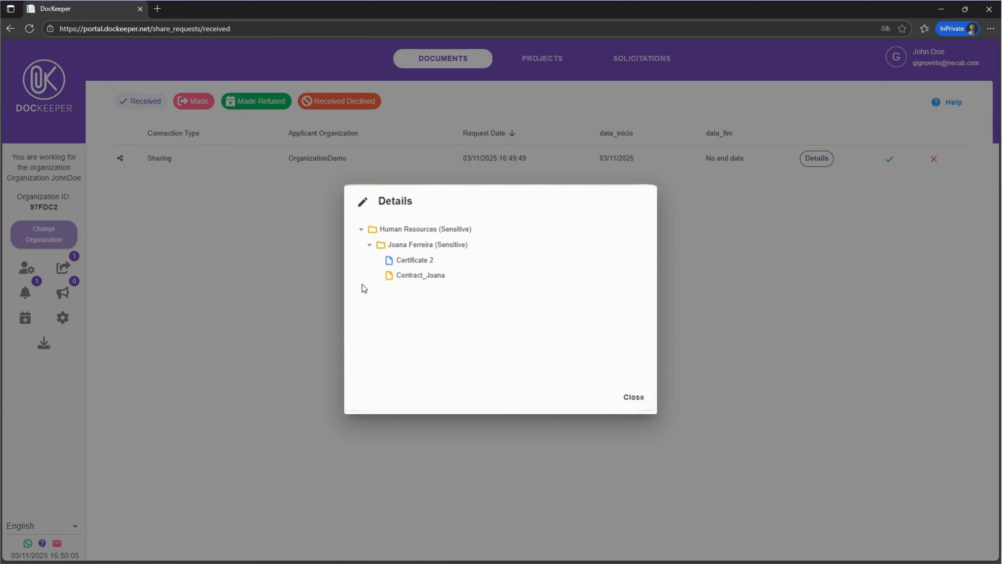
click(635, 398)
Accept the sharing request with administrador as the responsible group
click(890, 159)
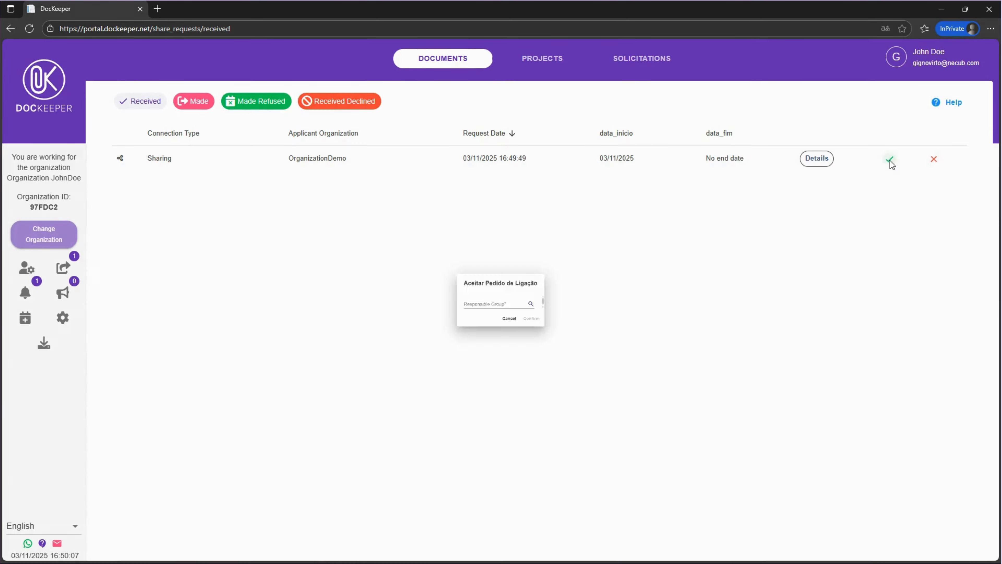
click(499, 308)
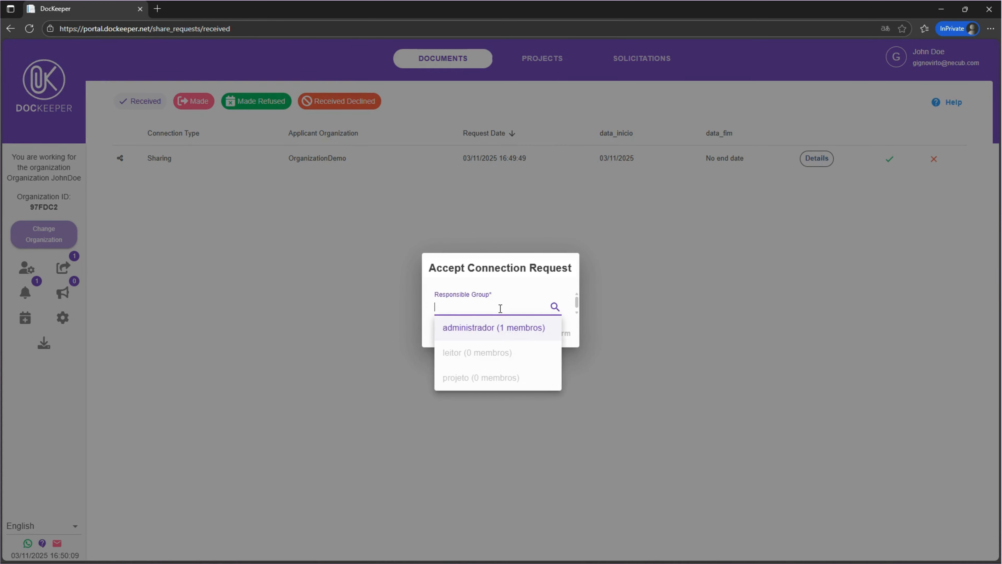
click(495, 328)
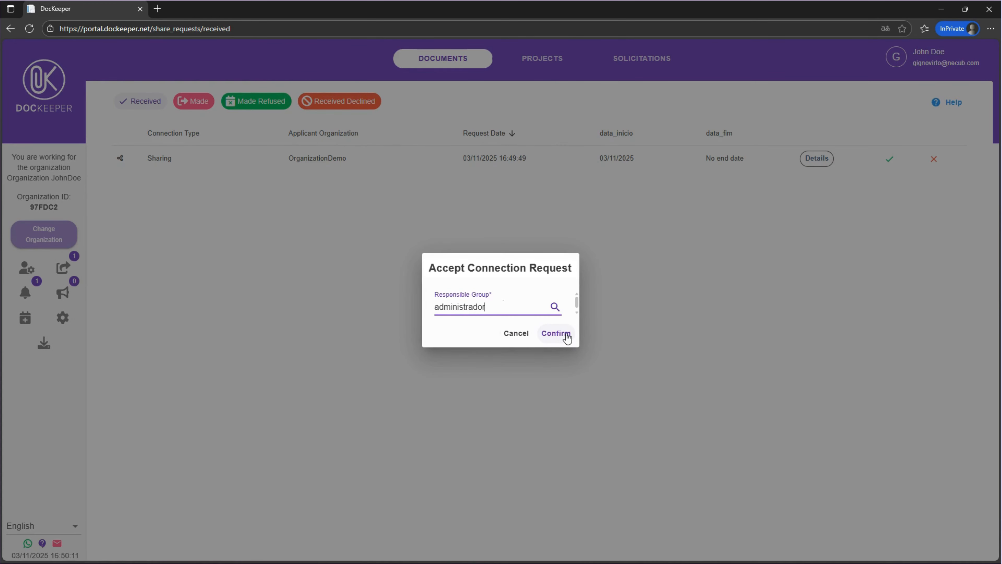
click(567, 335)
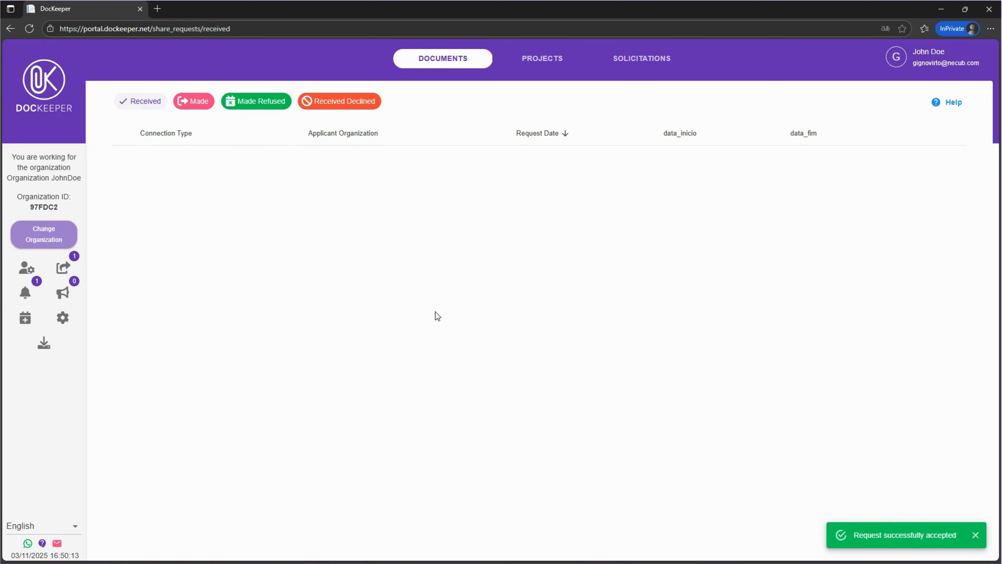
Return to OrganizationDemo and assign the Vehicles folder to the other organization by pasting its ID
click(59, 235)
click(268, 174)
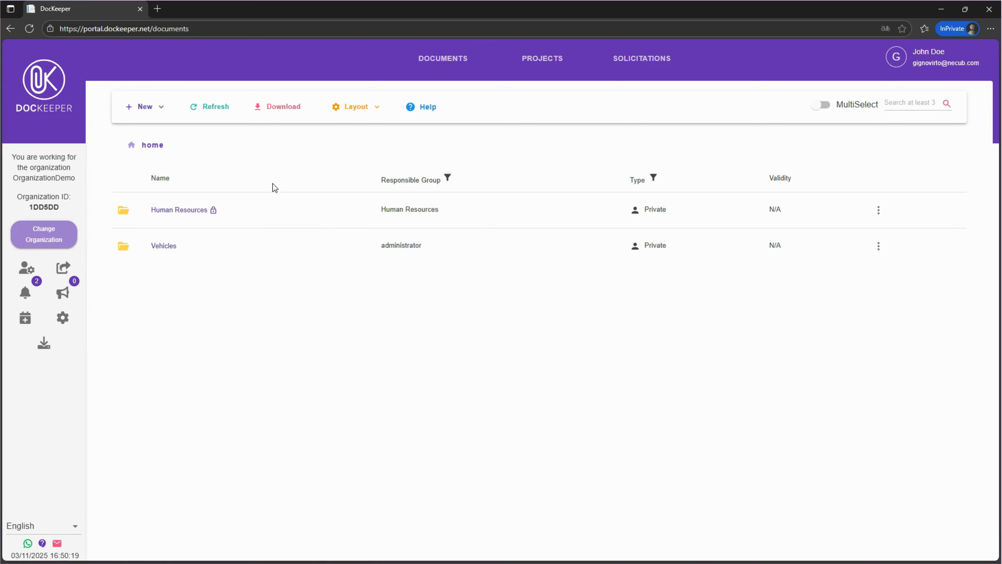
click(878, 246)
click(908, 125)
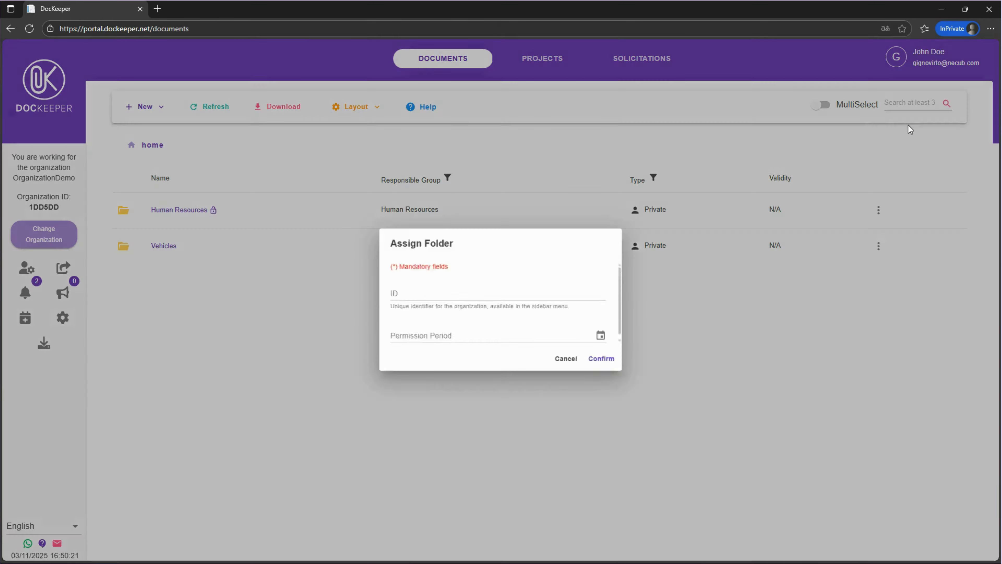
click(487, 294)
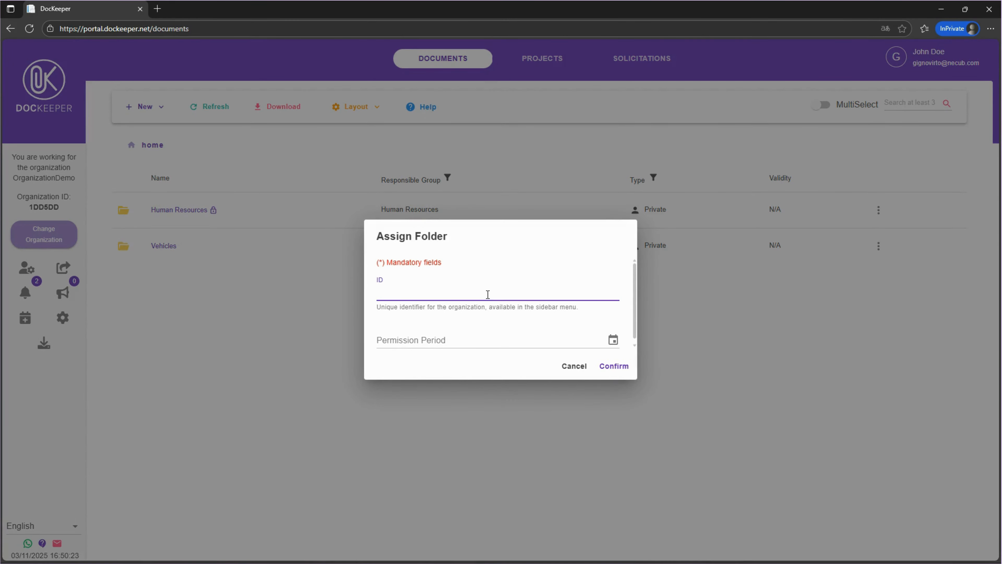
text(97FDC2)
click(612, 369)
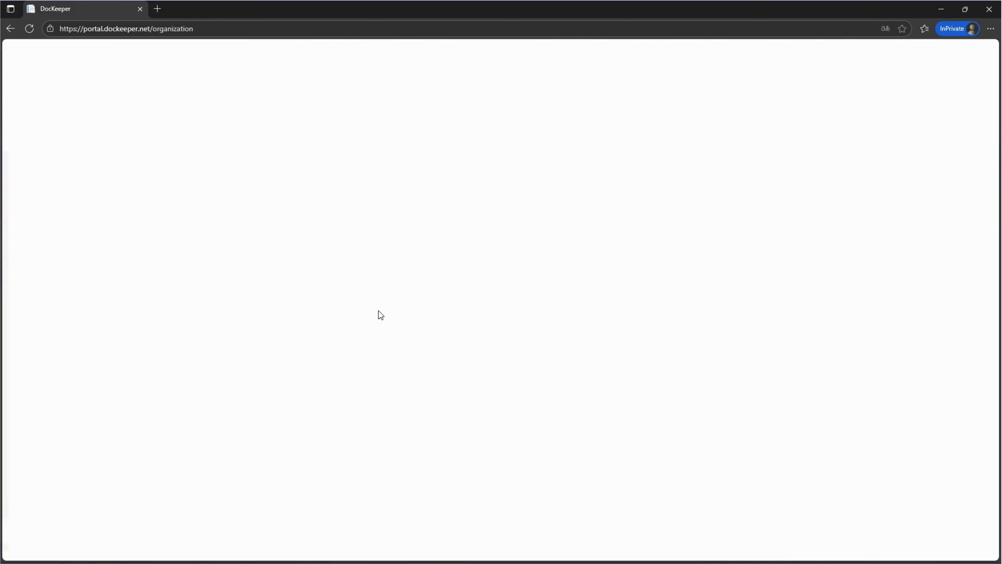
Switch to Organization JohnDoe and view the pending assignment request
click(280, 208)
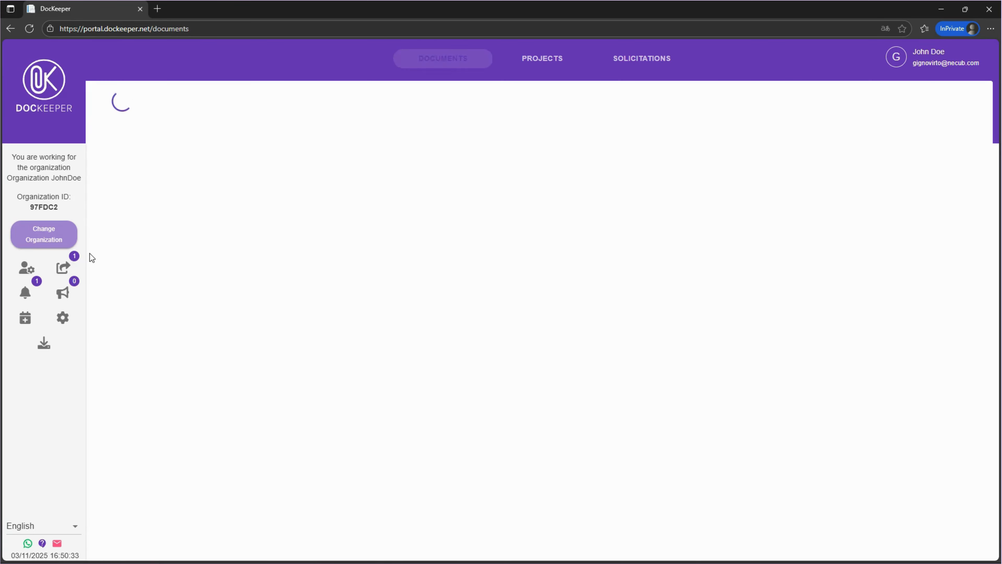
click(62, 267)
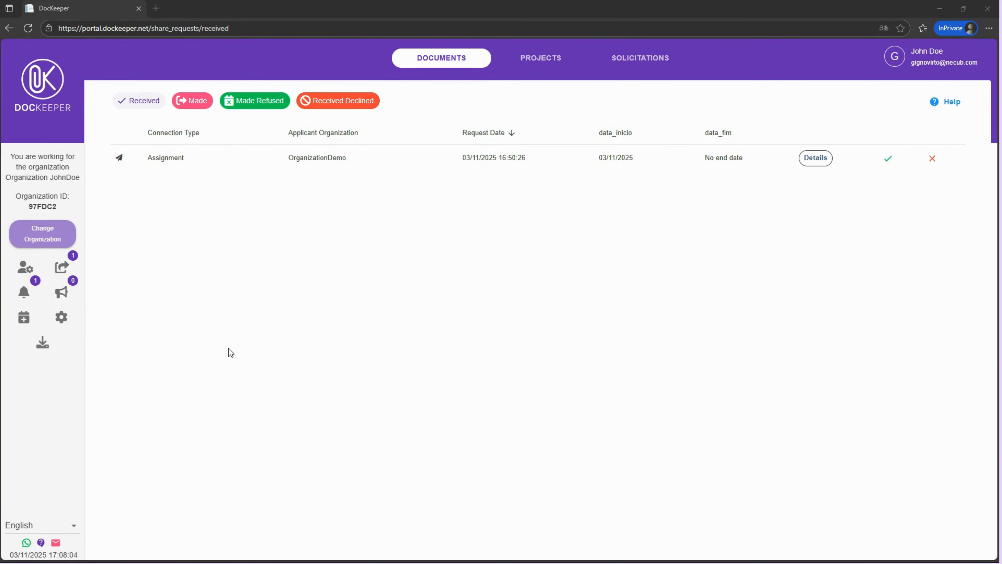
Review the Frequency levels and open then cancel the Set Periodicity dialog
click(22, 325)
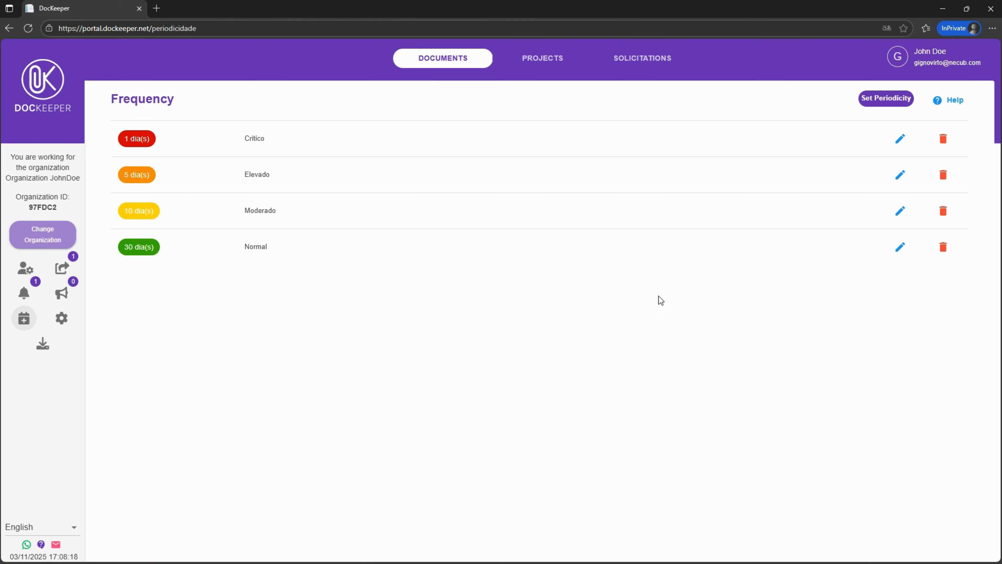
click(873, 100)
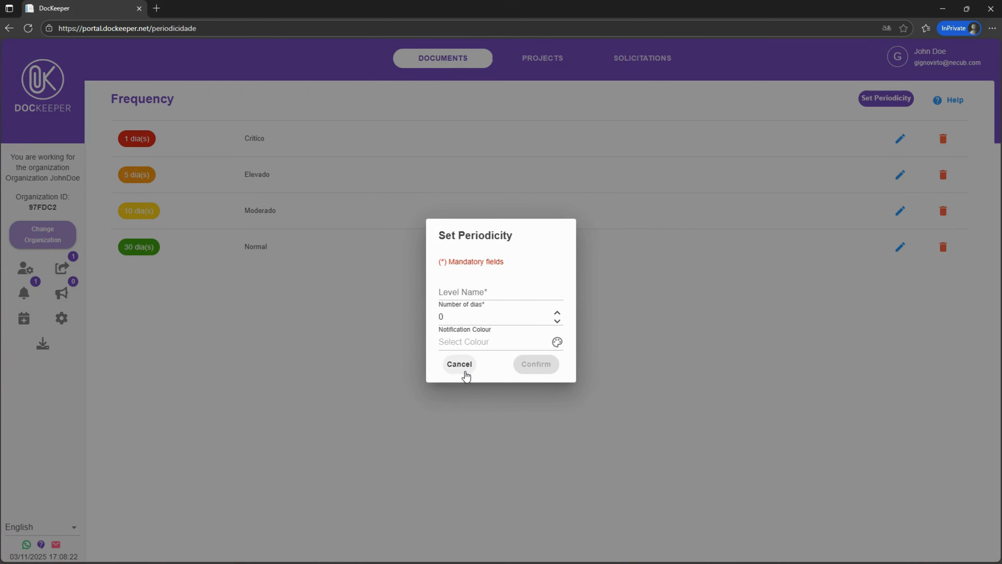
click(460, 364)
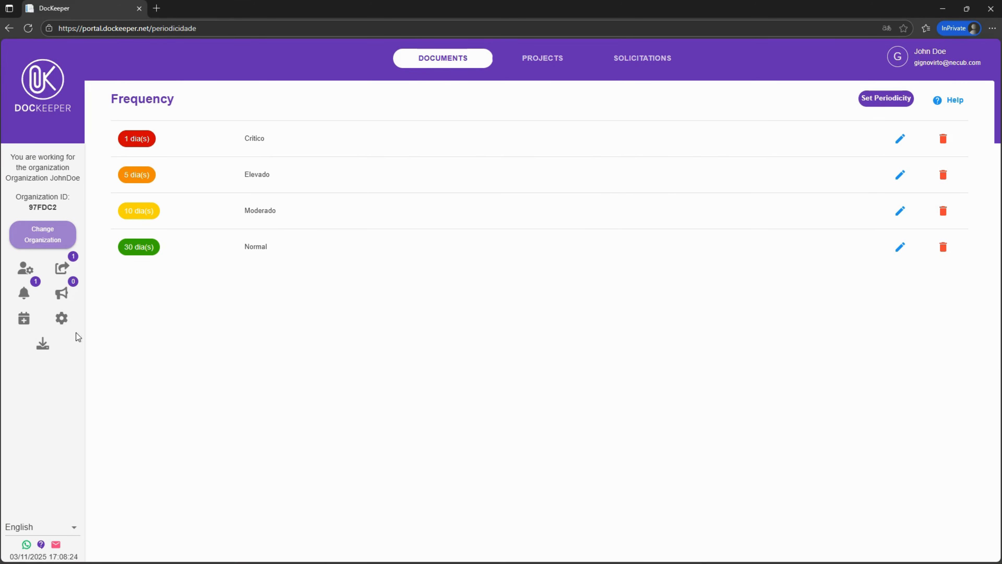
Browse the Documents, Projects and Extensions settings pages
click(61, 322)
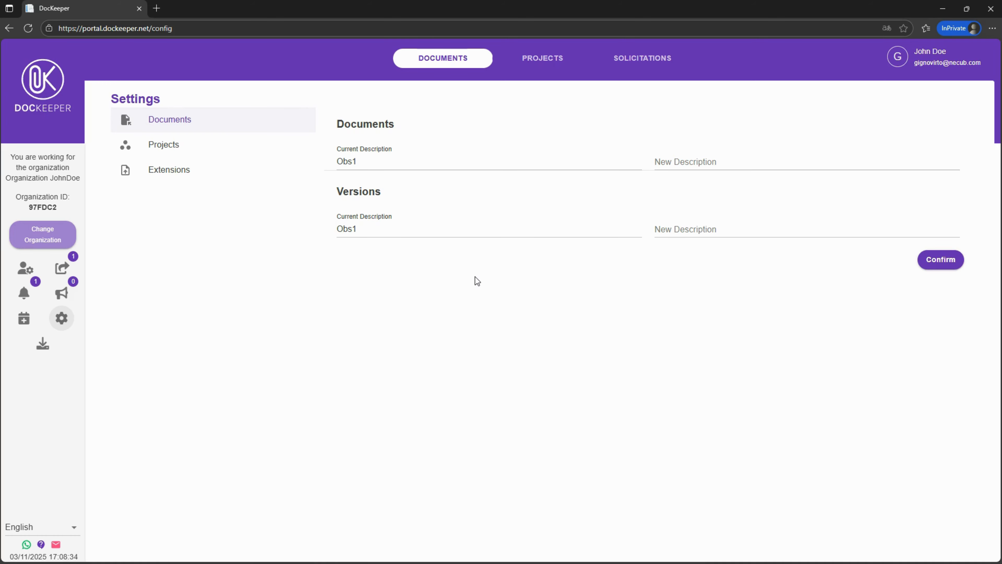
click(722, 161)
click(722, 231)
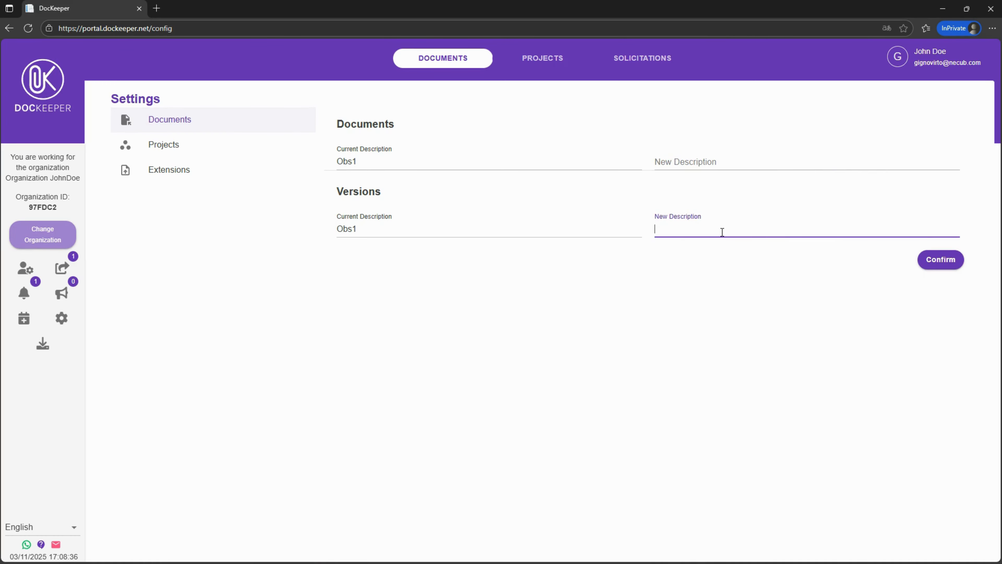
click(677, 263)
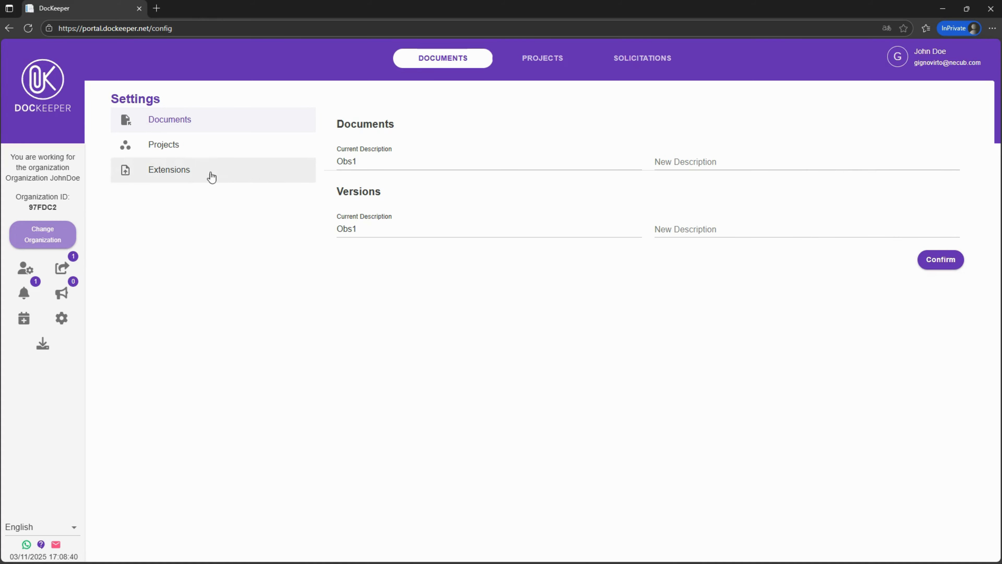
click(194, 151)
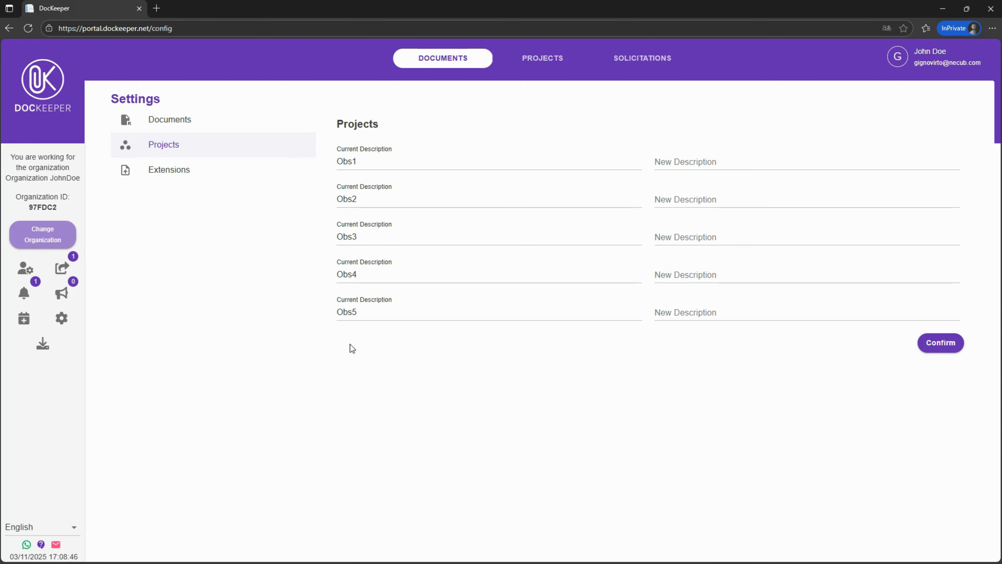
click(195, 171)
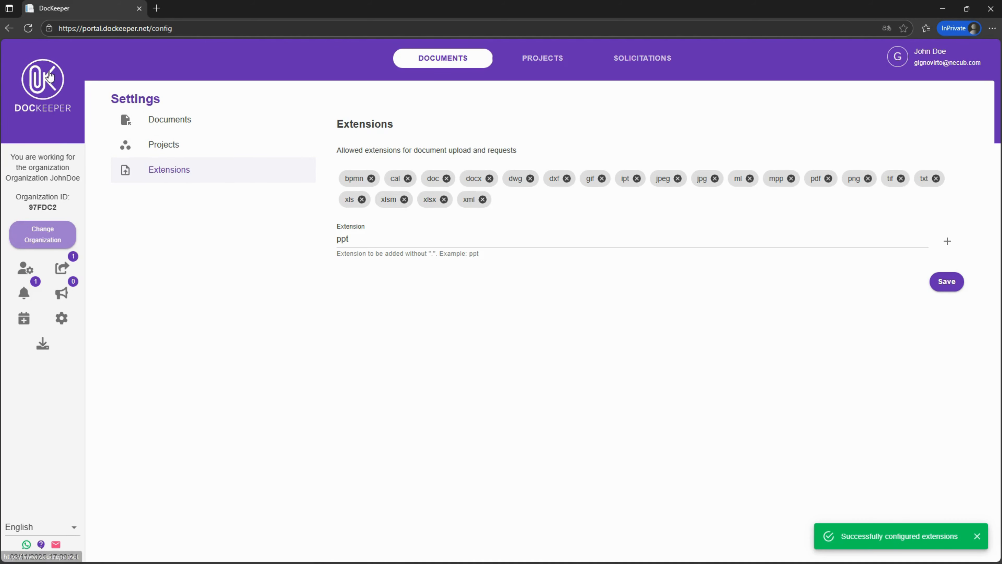
Check the connection request notifications and close the panel
click(25, 292)
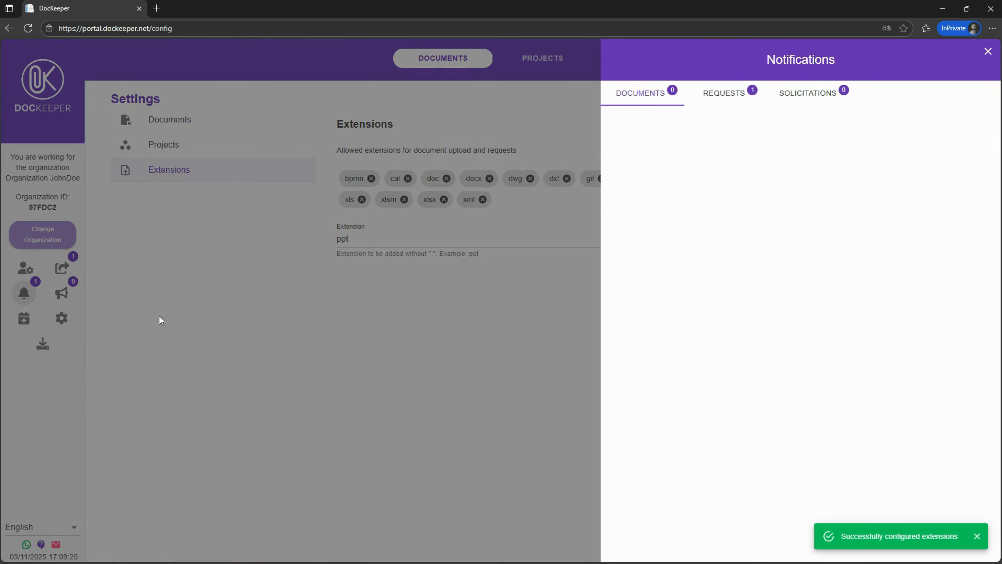
click(749, 102)
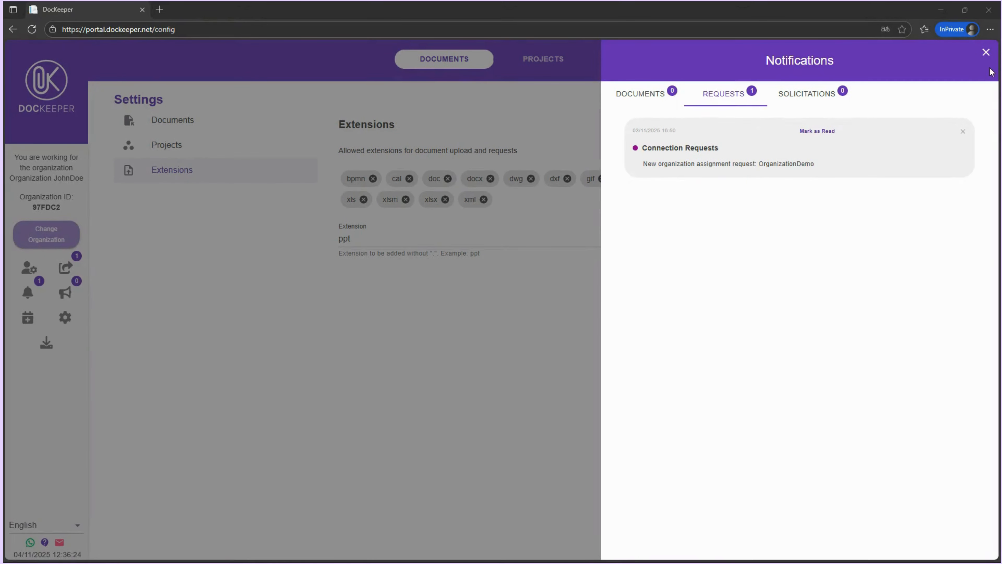
click(986, 53)
Return to OrganizationDemo and open a new project form
click(58, 236)
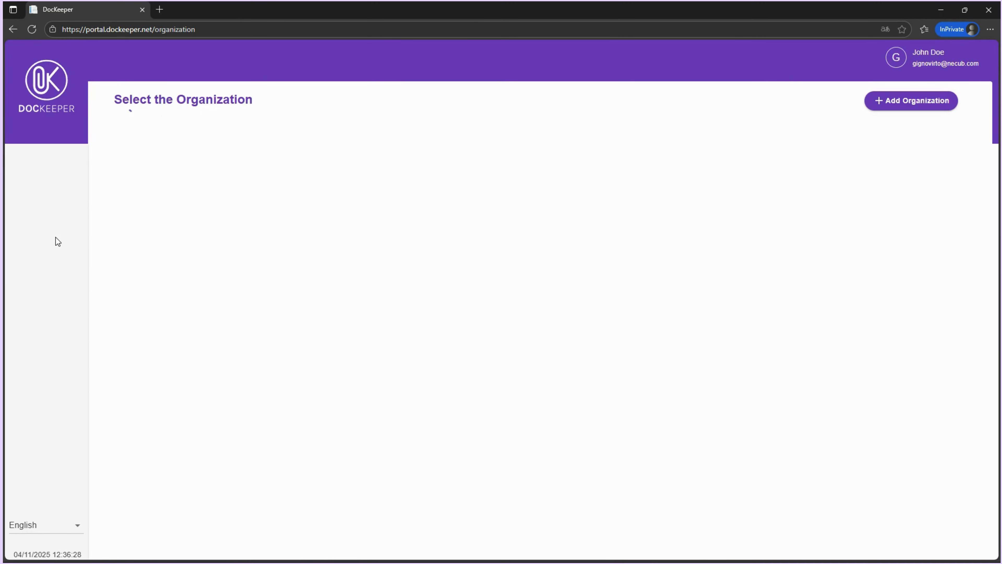
click(267, 172)
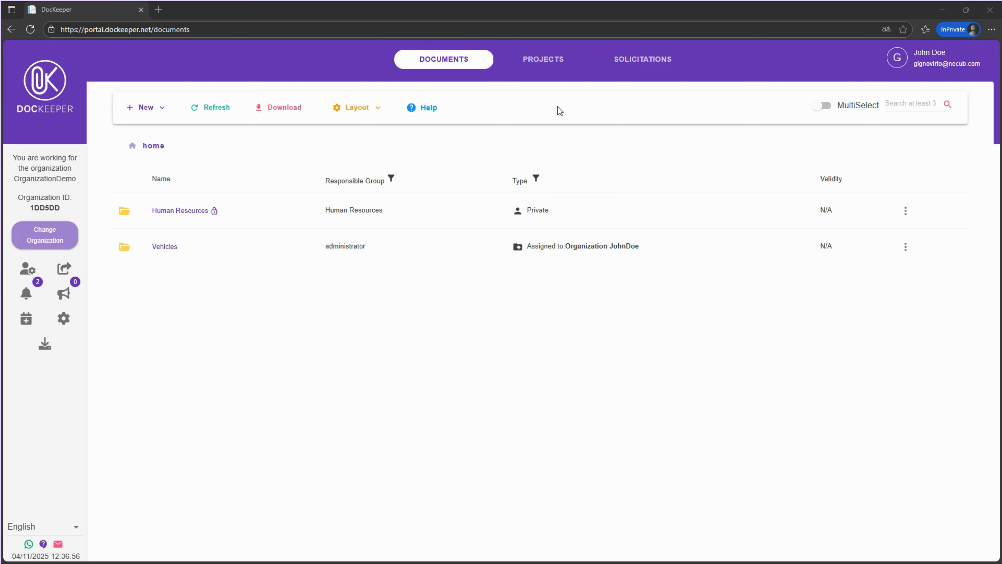
click(557, 61)
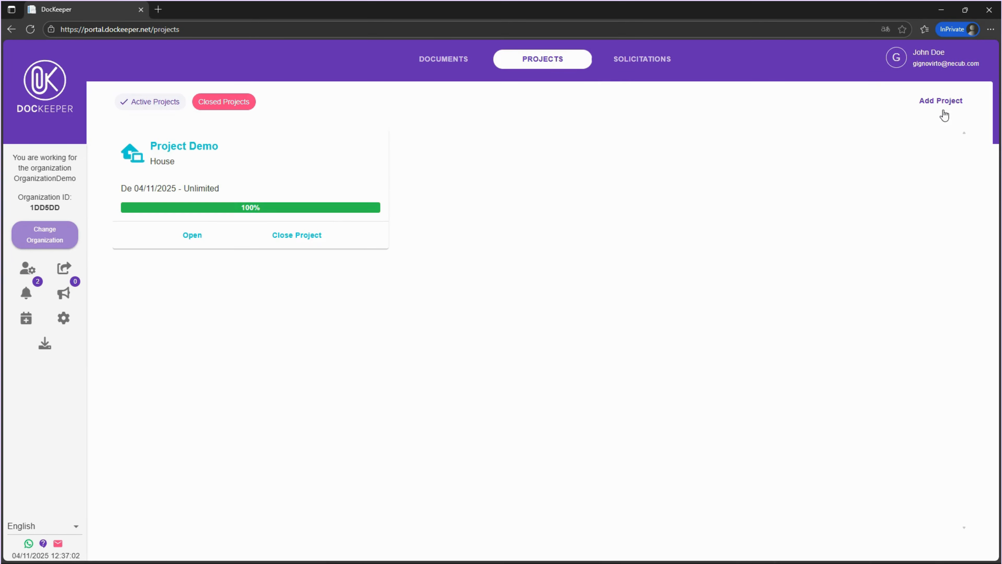
click(942, 111)
Name the new project House with the description House Demo
click(736, 142)
text(Houd)
key(BackSpace)
text(se)
click(851, 142)
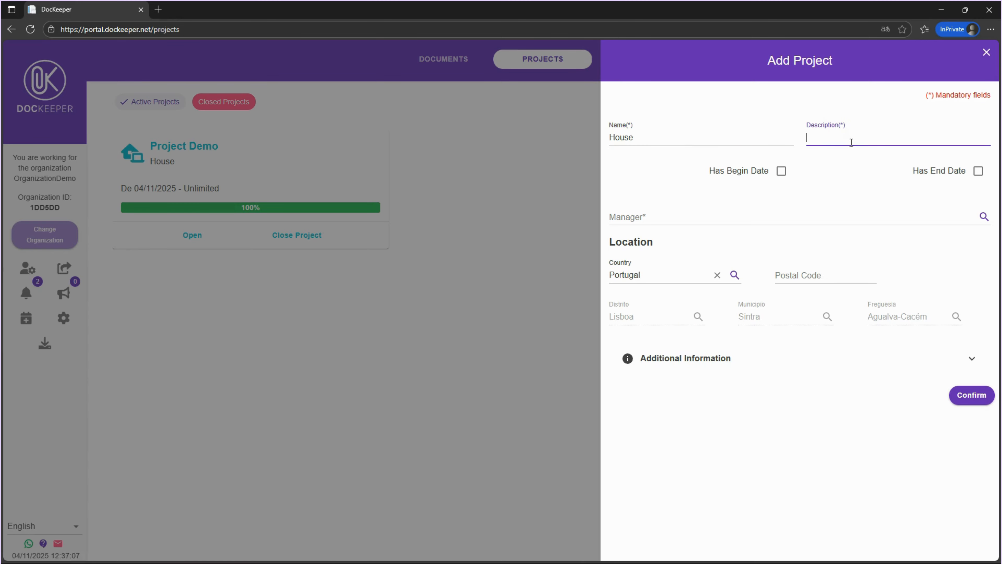
text(House Demo)
Set the project manager to administrador and the postal code to 1990-110
click(736, 217)
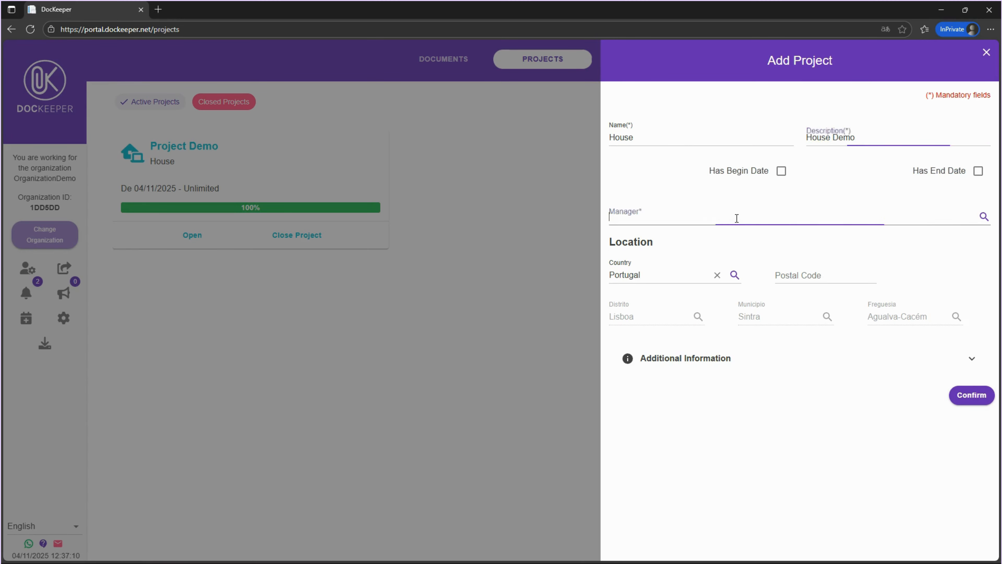
click(711, 245)
click(804, 277)
text(1990)
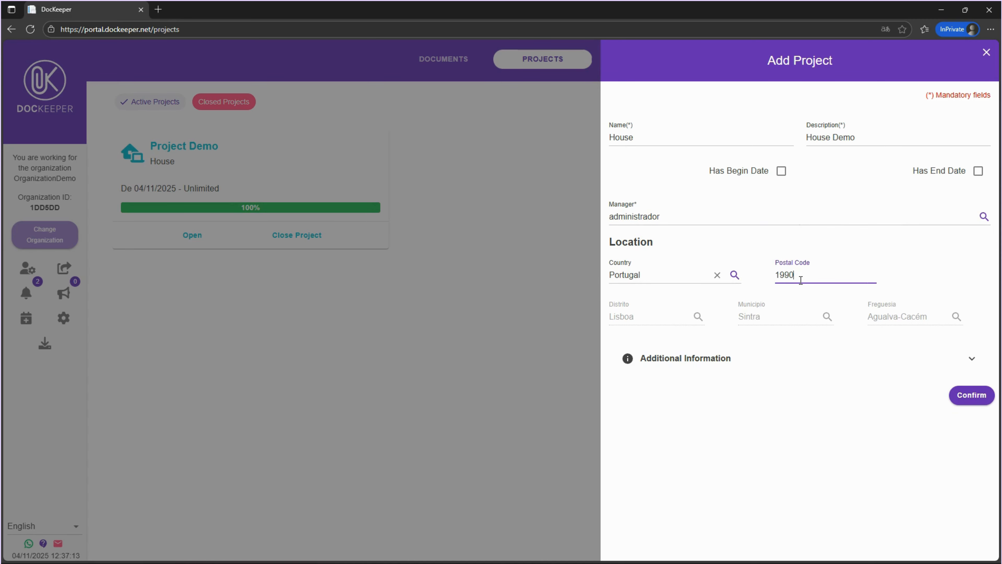
text(-110)
Expand the additional information fields, confirm the new House project and open it
click(874, 358)
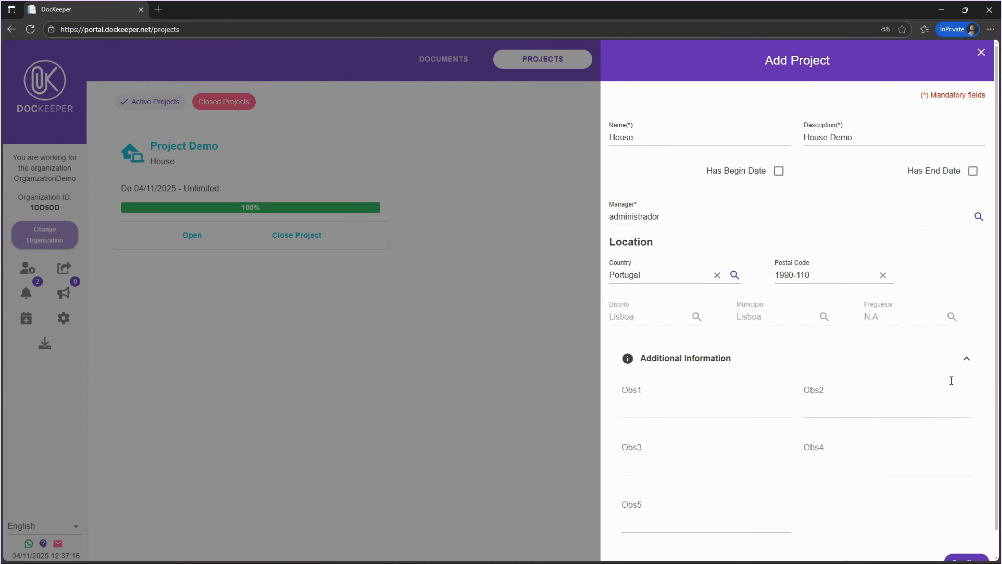
click(957, 361)
click(968, 396)
click(479, 235)
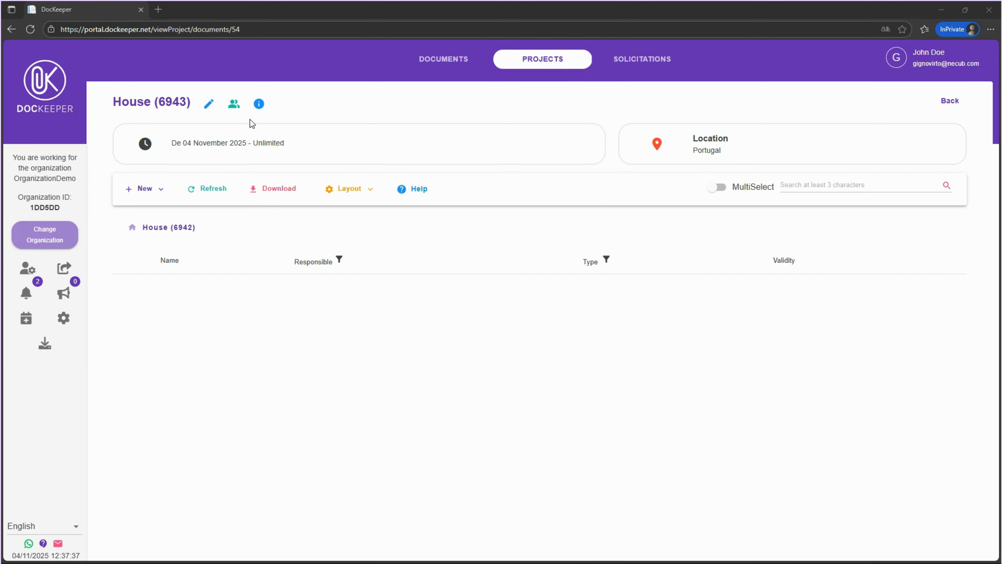
Review the project's user groups and the operations offered when adding a group, then return to the project documents
click(234, 104)
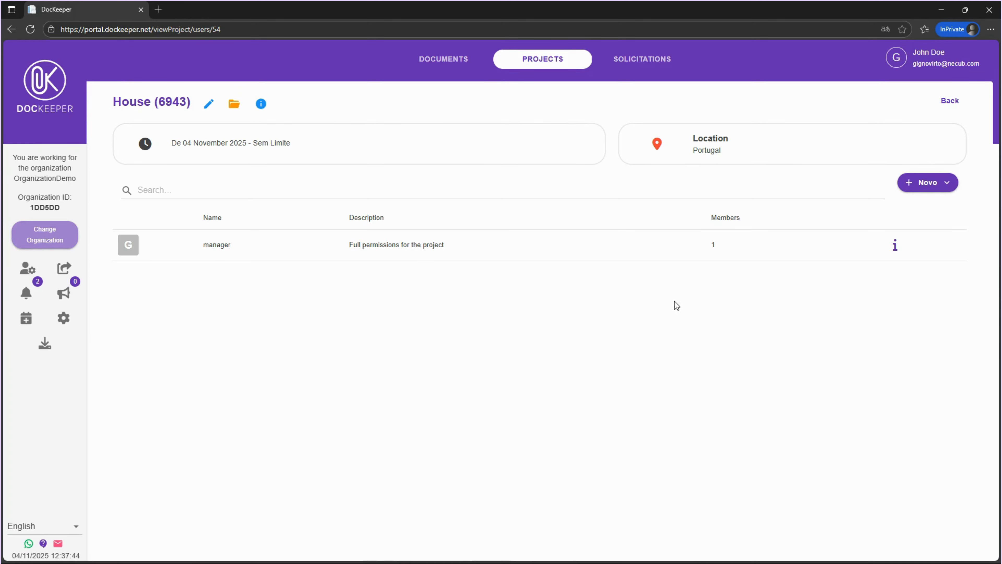
click(907, 185)
click(932, 212)
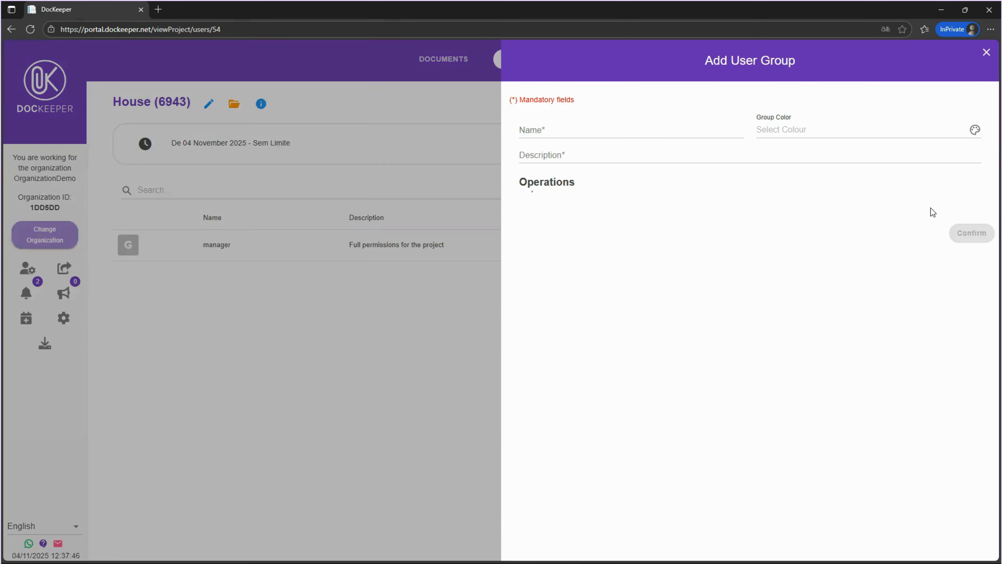
click(533, 206)
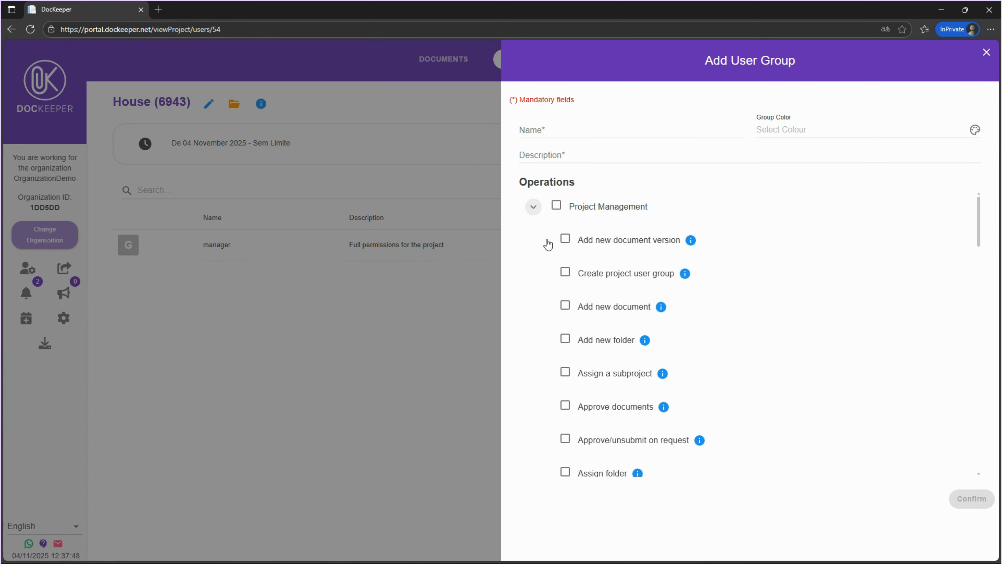
click(986, 53)
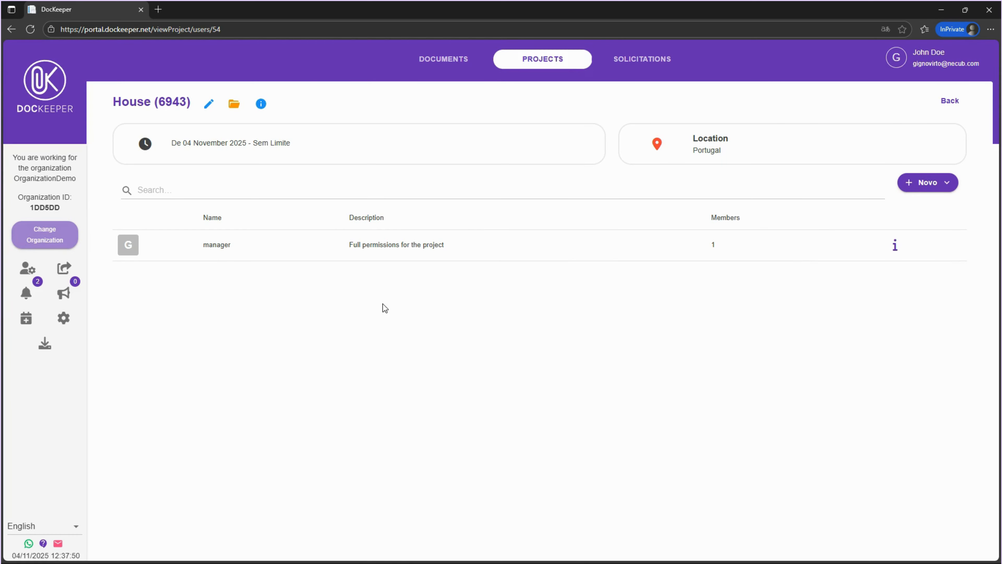
click(234, 104)
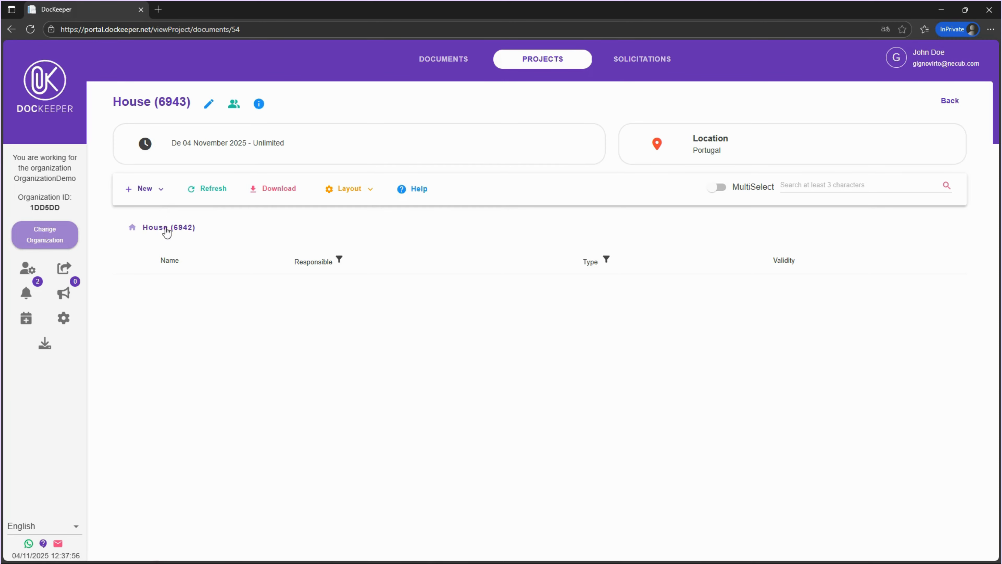
click(151, 191)
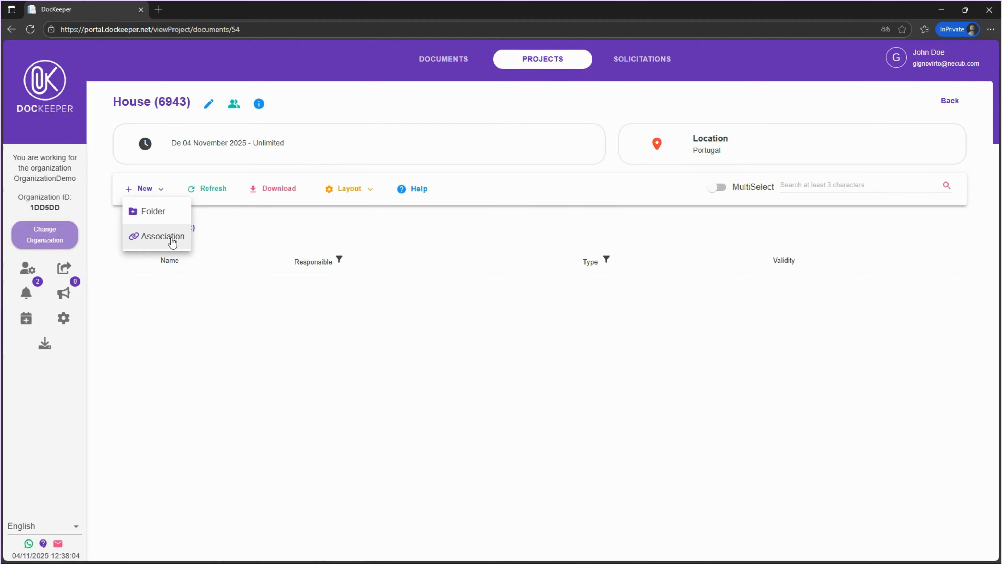
click(172, 242)
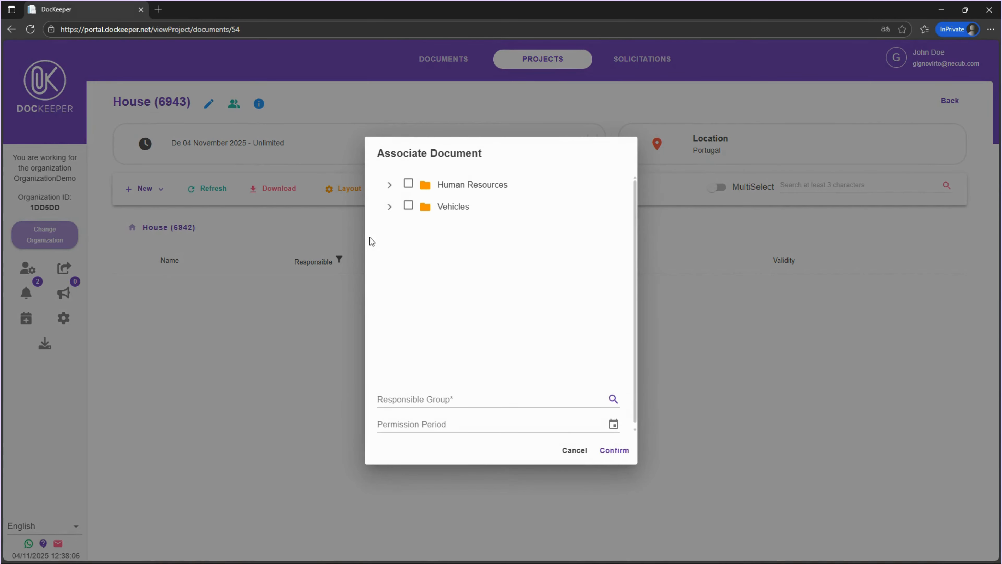
click(388, 187)
click(398, 206)
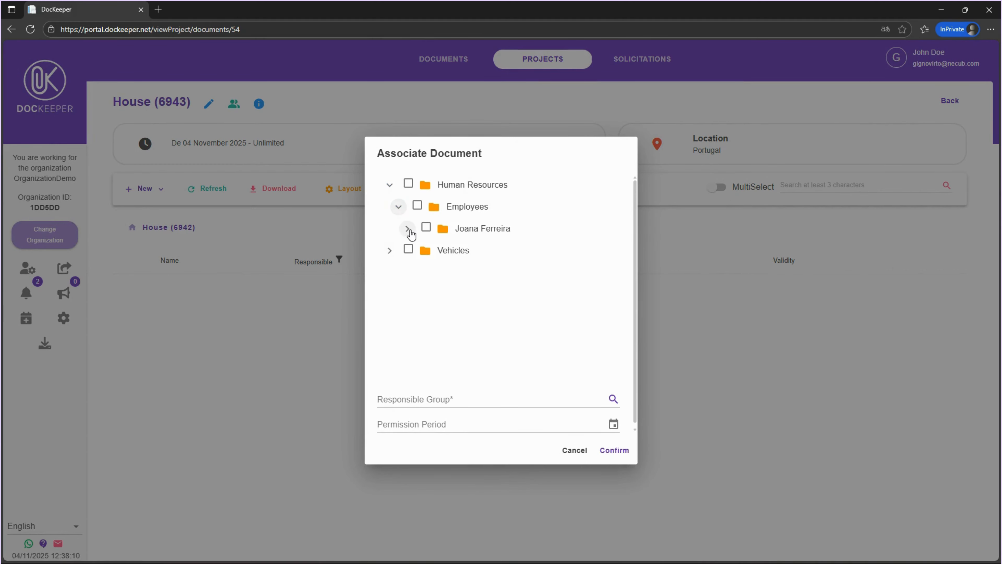
click(408, 229)
click(435, 293)
click(435, 316)
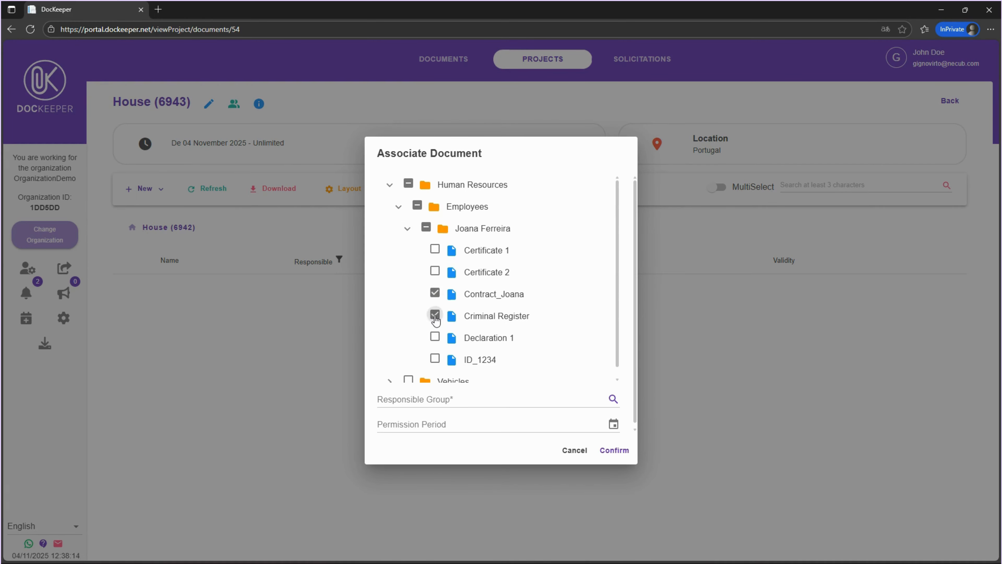
click(499, 402)
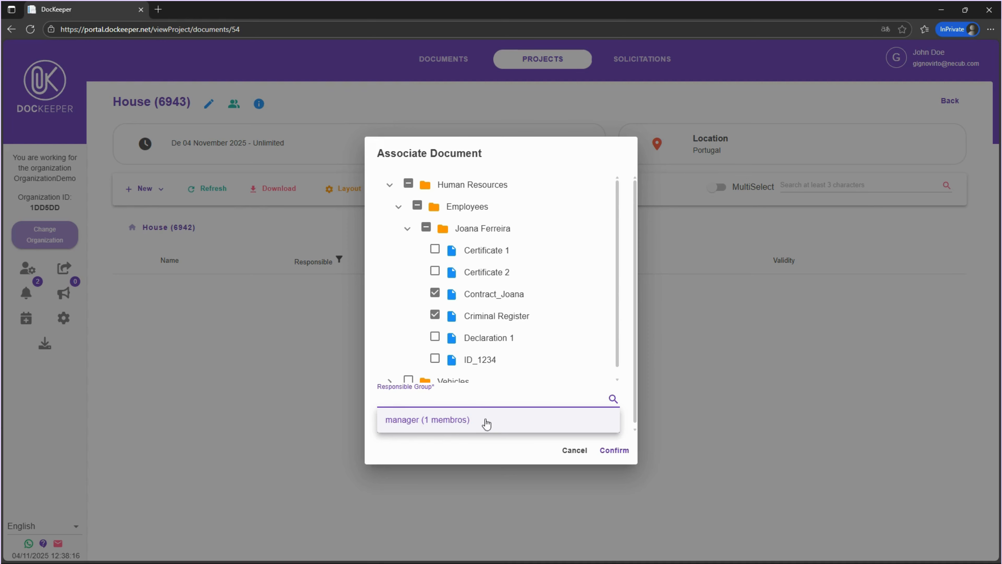
click(485, 427)
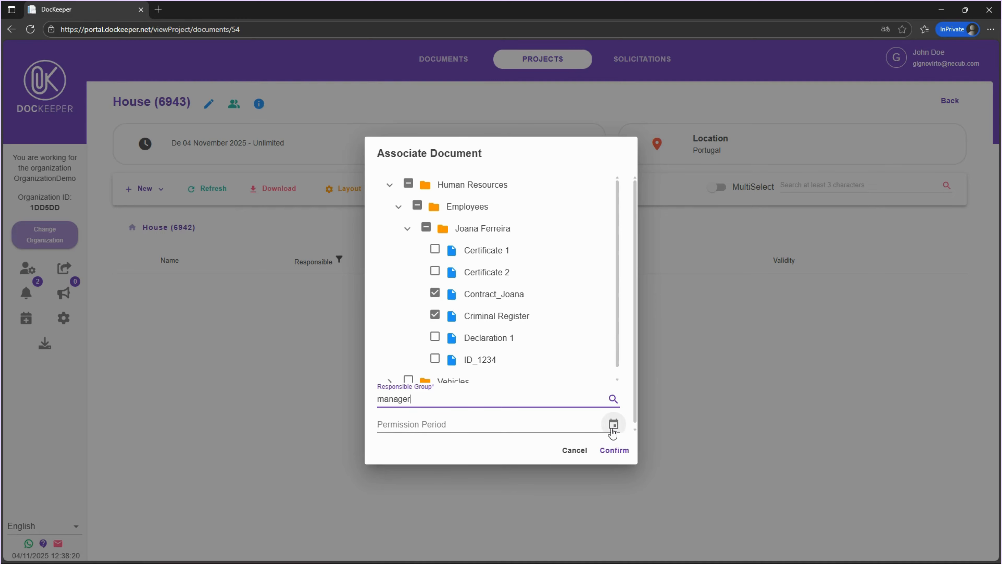
click(614, 450)
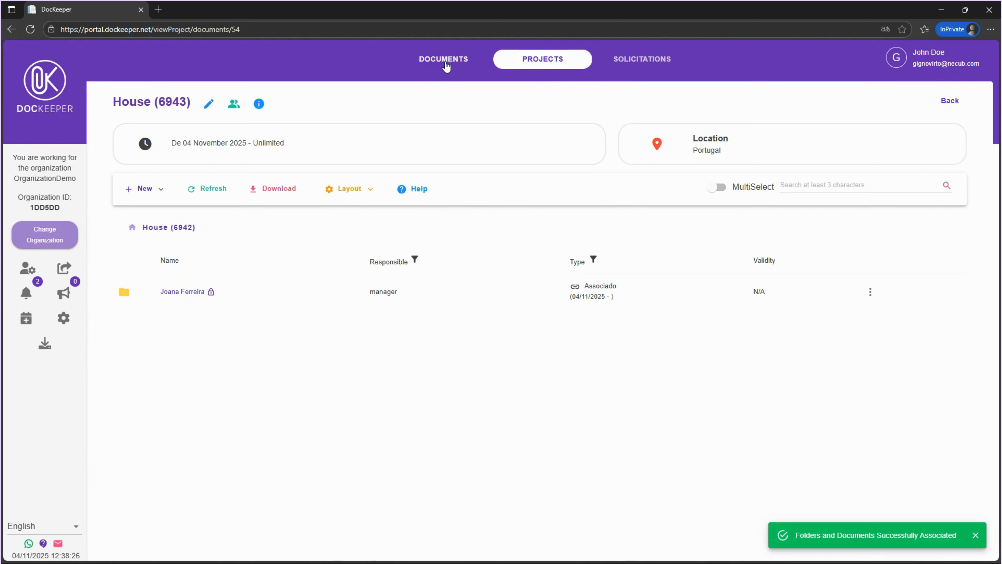
click(445, 65)
click(173, 210)
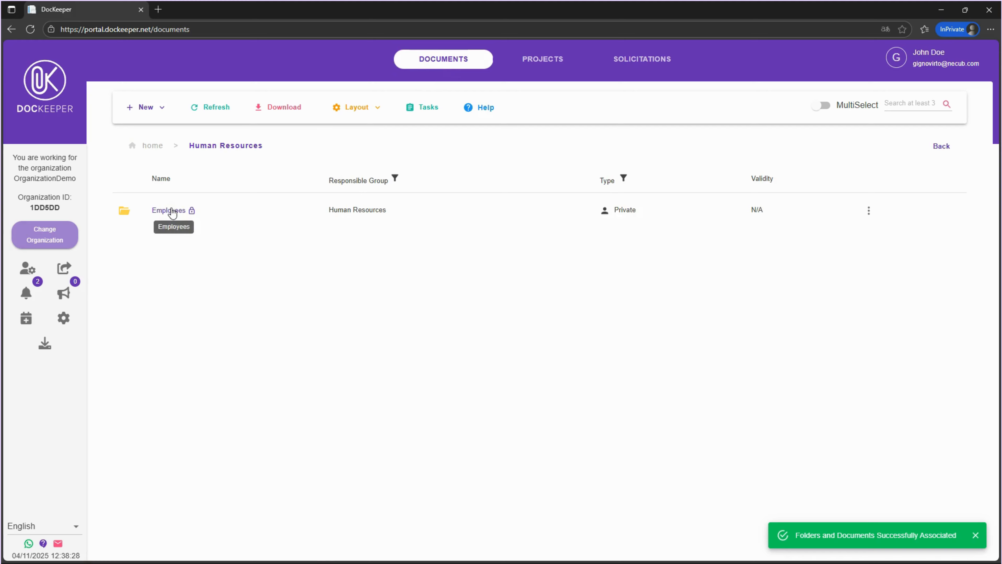
click(171, 212)
click(176, 215)
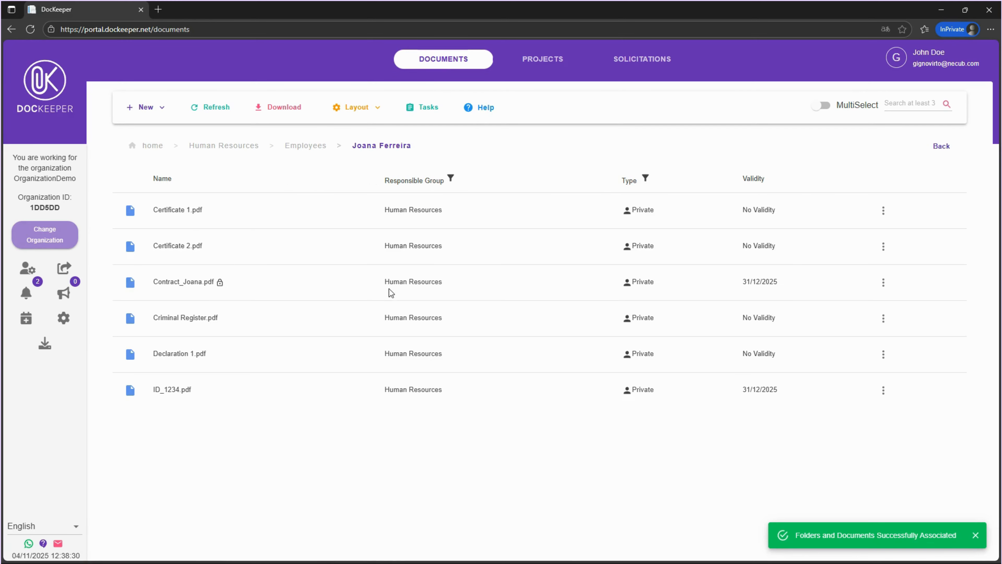
click(883, 282)
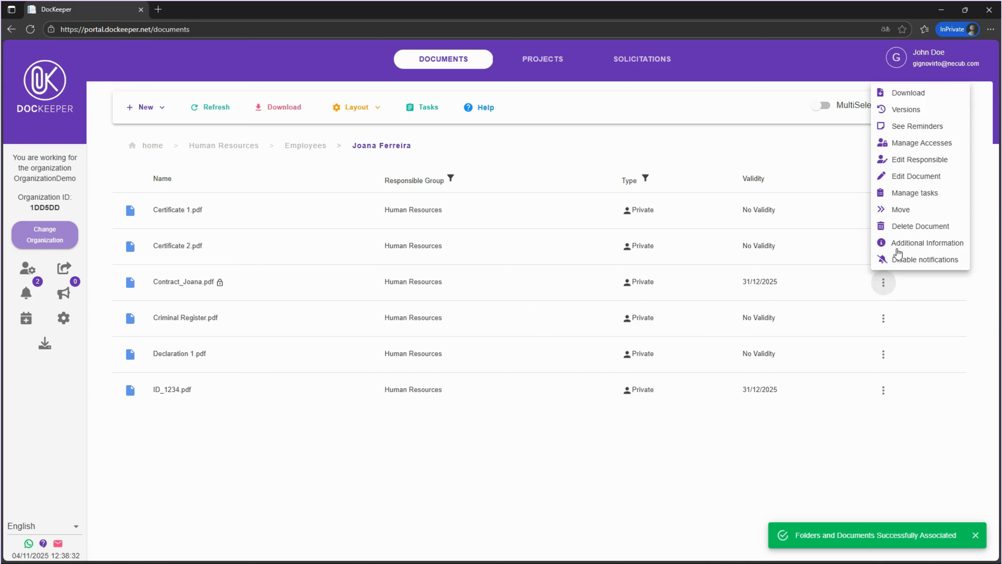
click(904, 108)
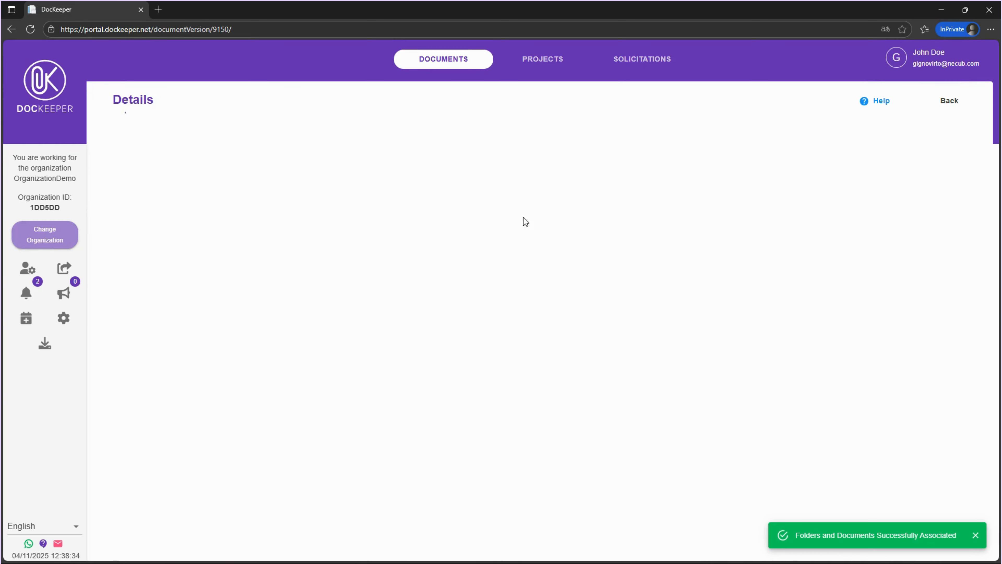
click(360, 362)
click(379, 383)
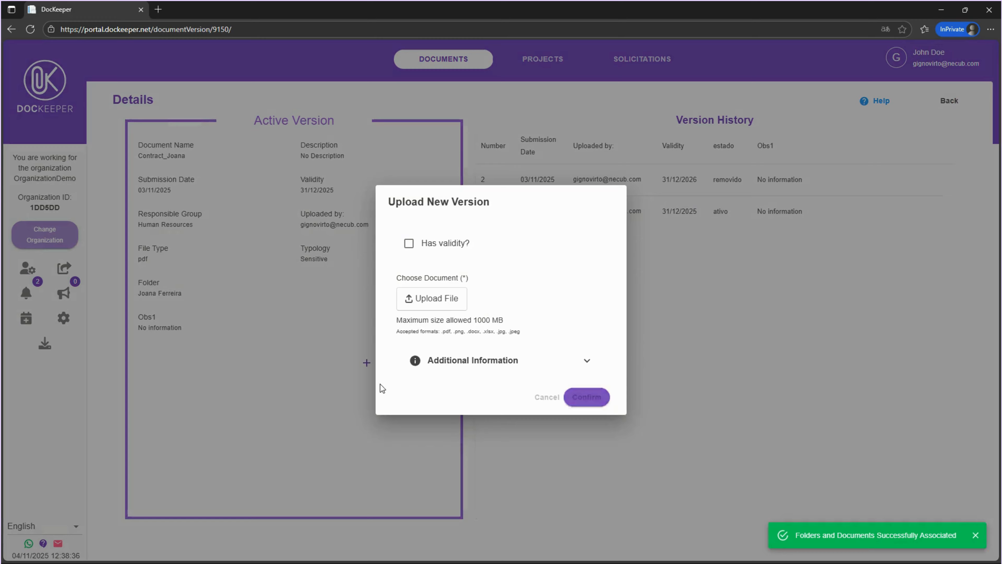
click(421, 303)
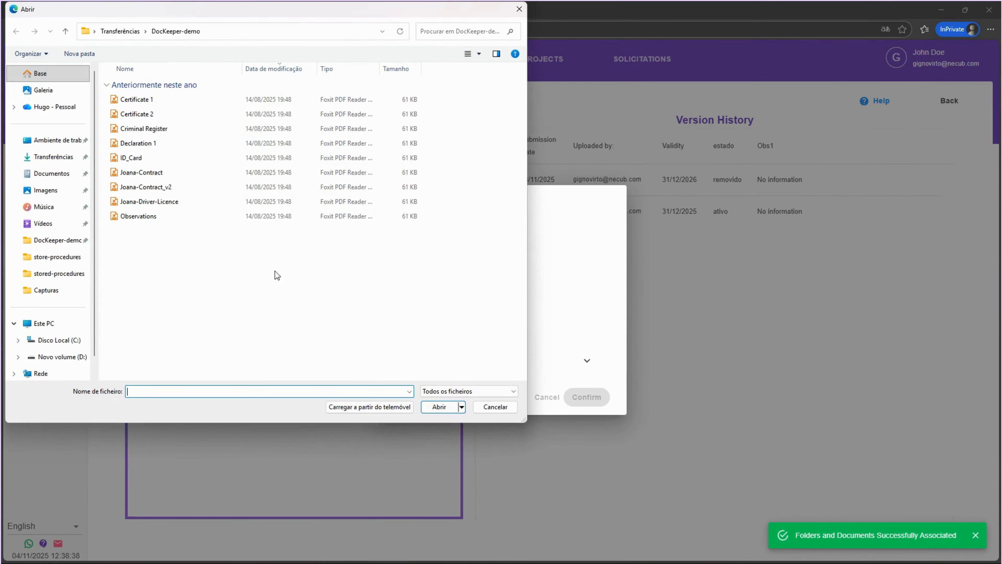
double_click(166, 172)
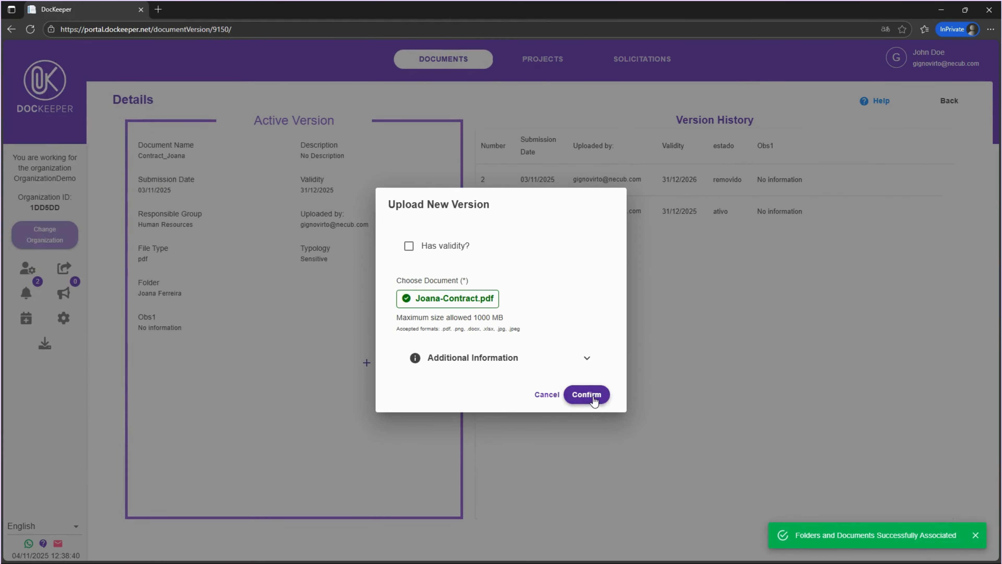
click(593, 396)
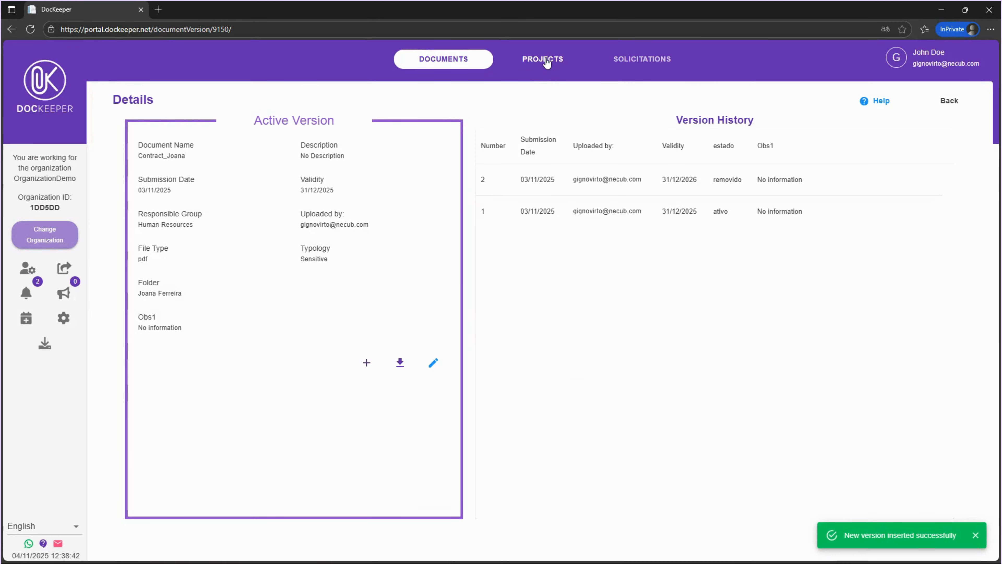
Inspect the version history of Contract_Joana from inside the House project's associated folder
click(546, 62)
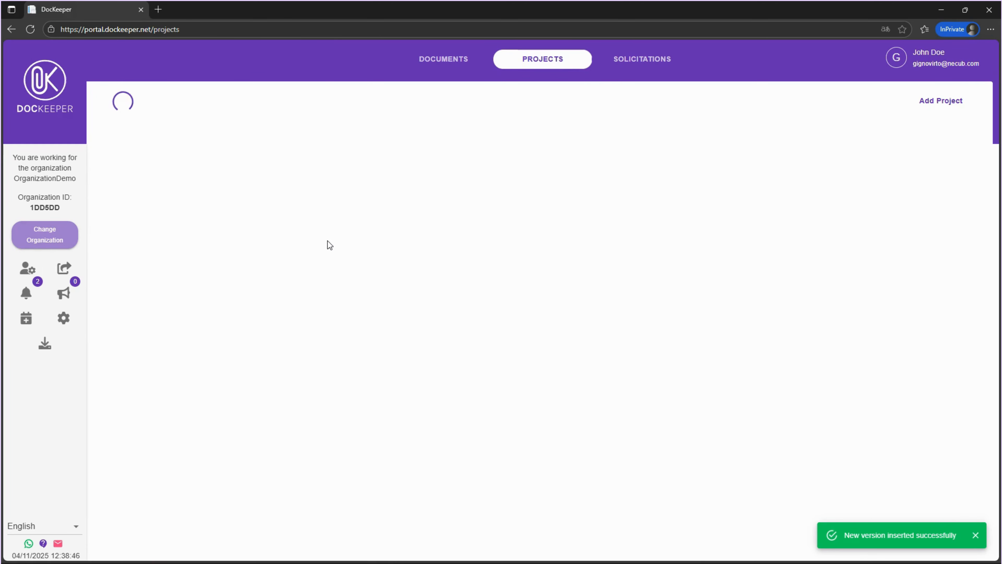
click(477, 236)
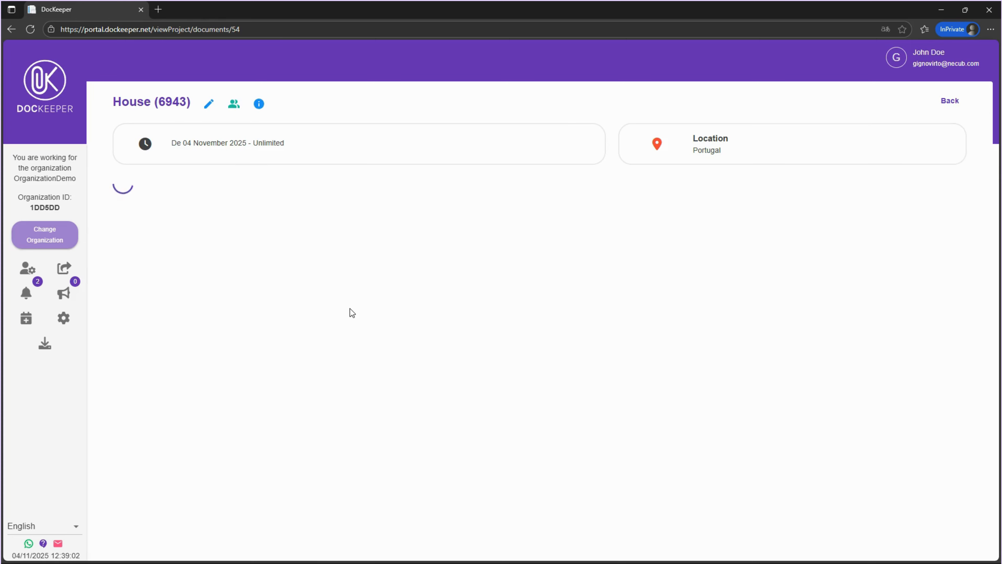
click(202, 291)
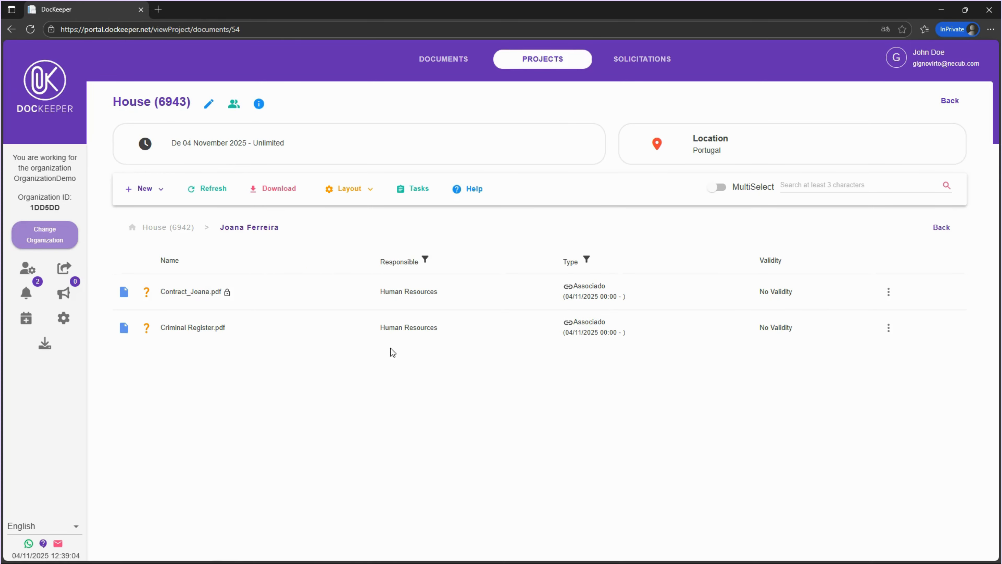
click(889, 292)
click(907, 219)
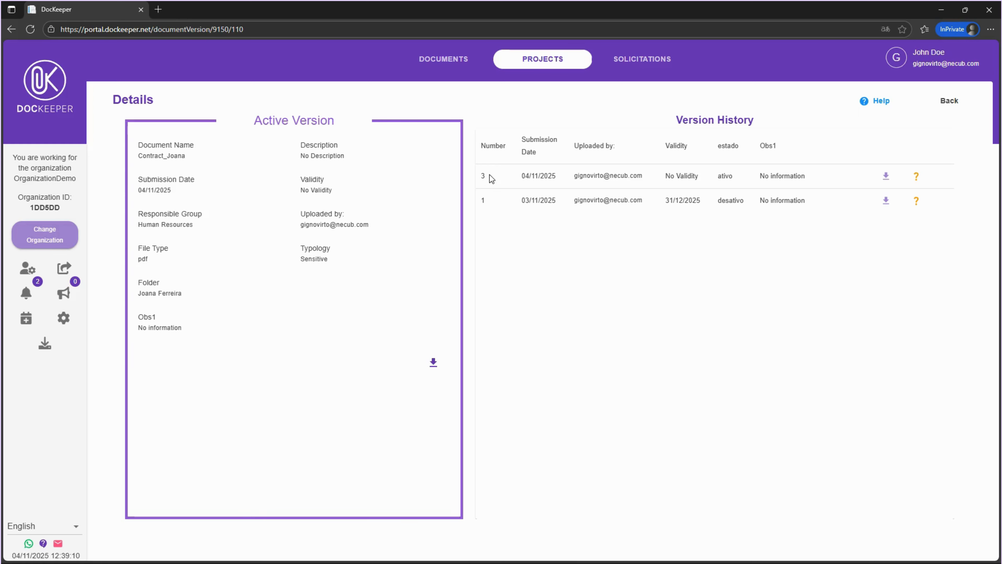
click(950, 102)
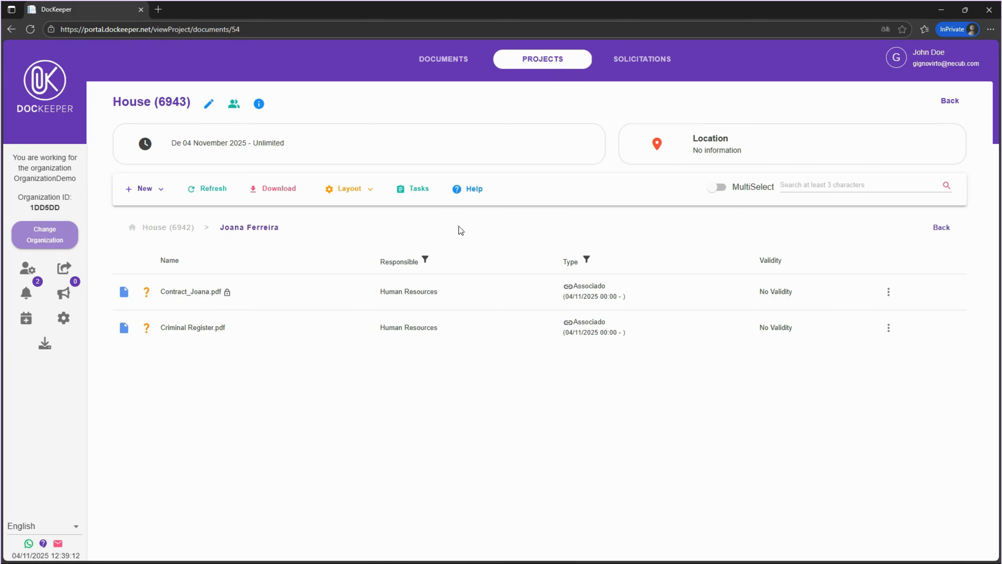
click(165, 229)
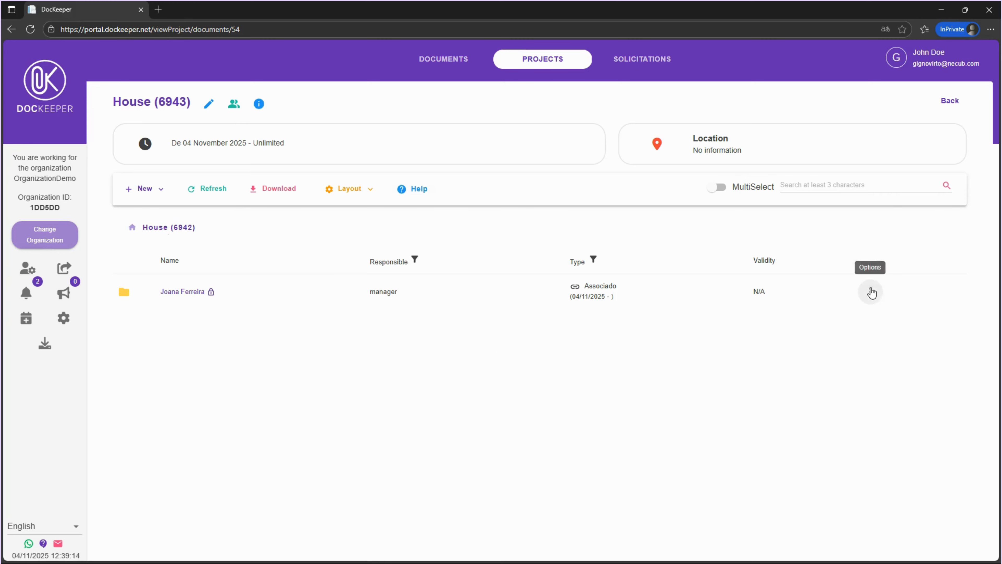
click(870, 292)
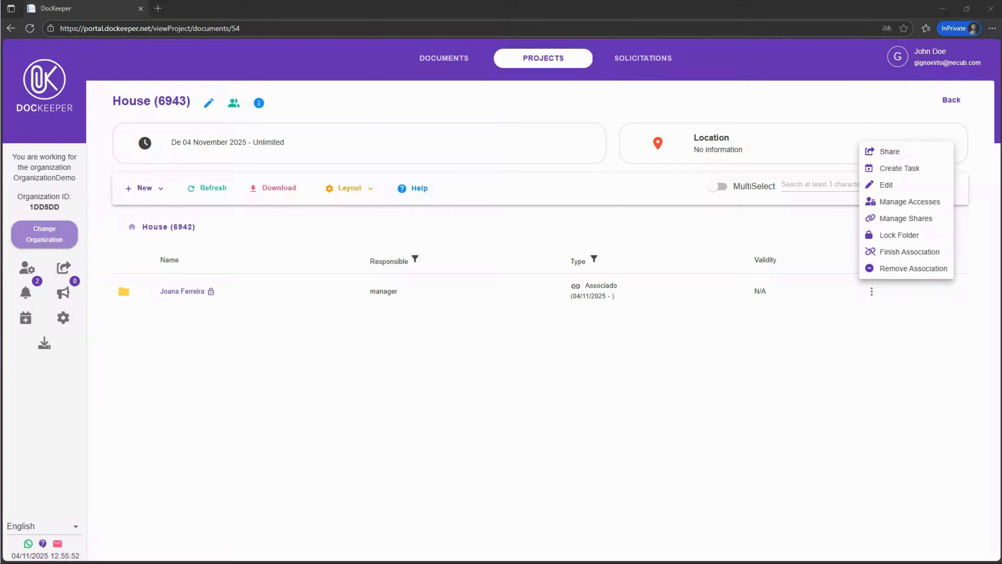
click(854, 360)
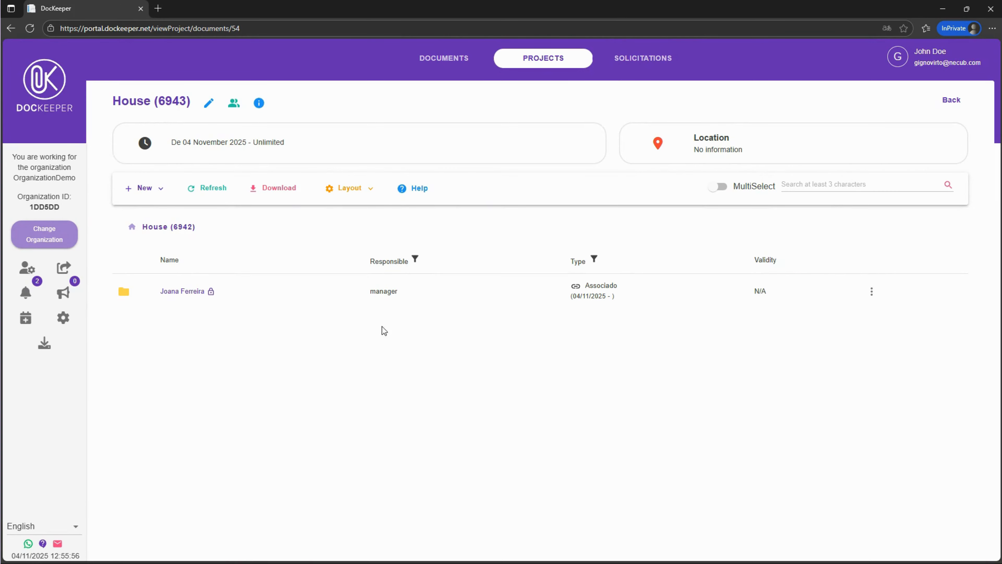
Create a folder Roof in the House project with description Roof project, responsible group manager and write access for gestor
click(146, 188)
click(154, 209)
click(475, 294)
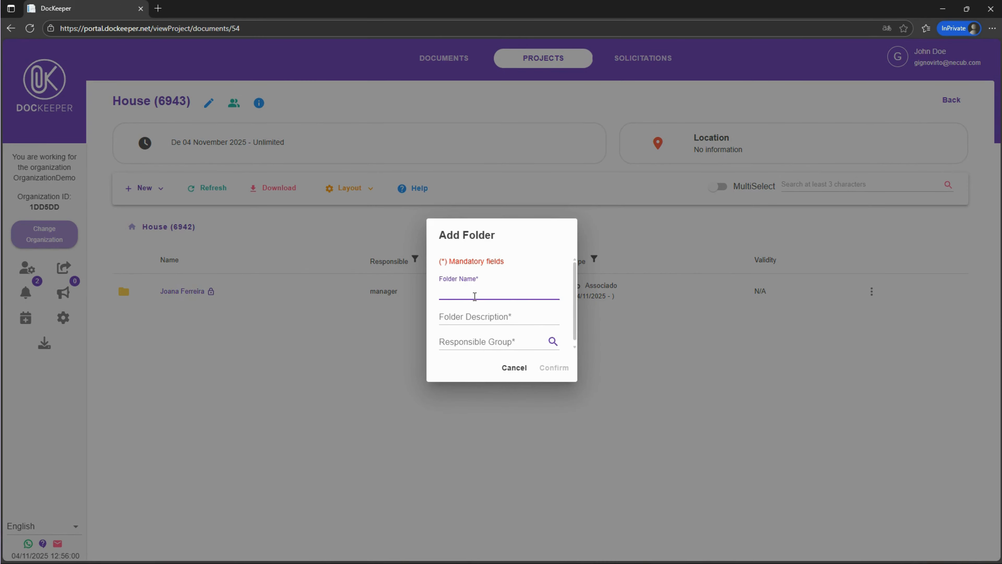
text(Roof)
click(475, 317)
text(Roof project)
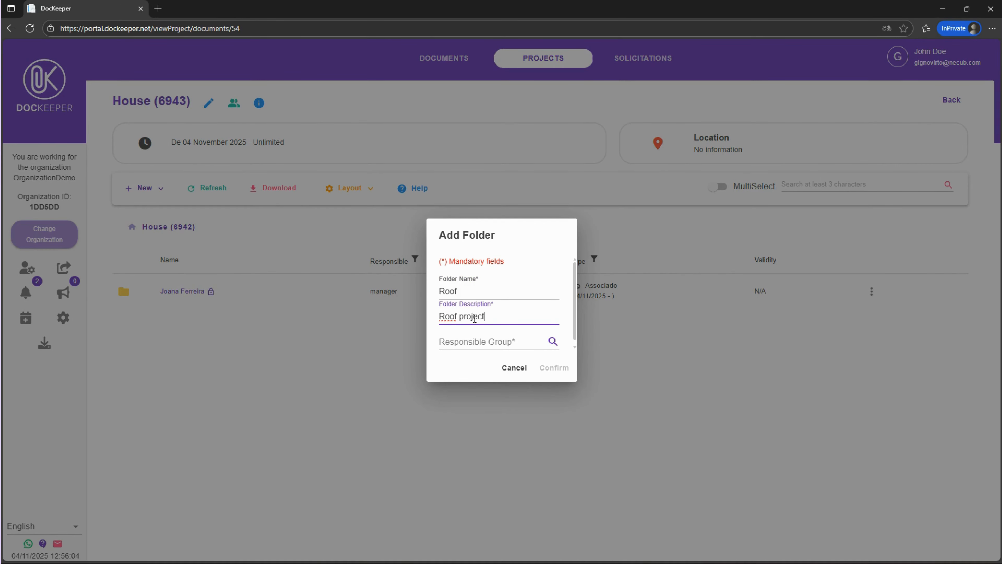
click(476, 341)
click(504, 362)
click(607, 330)
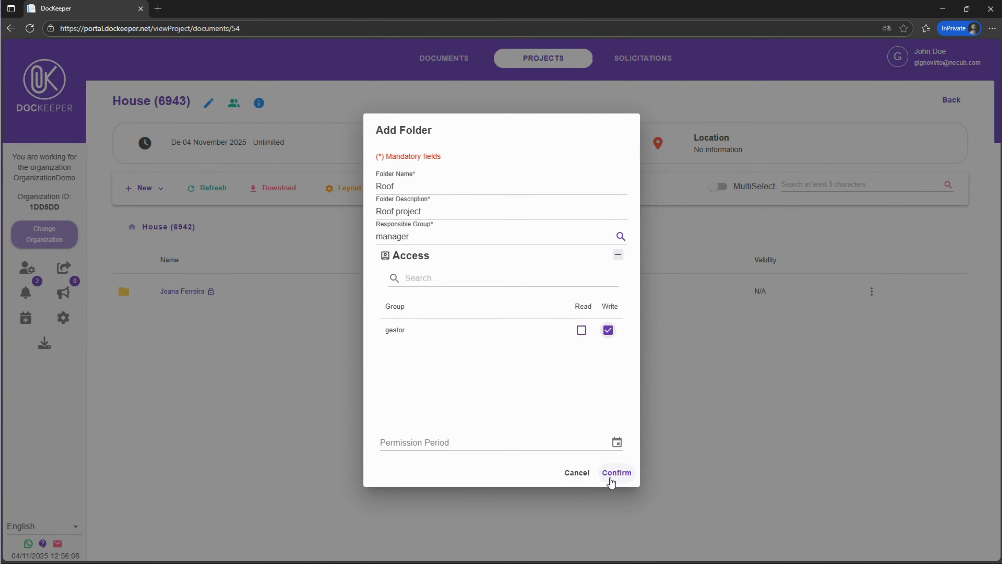
click(616, 472)
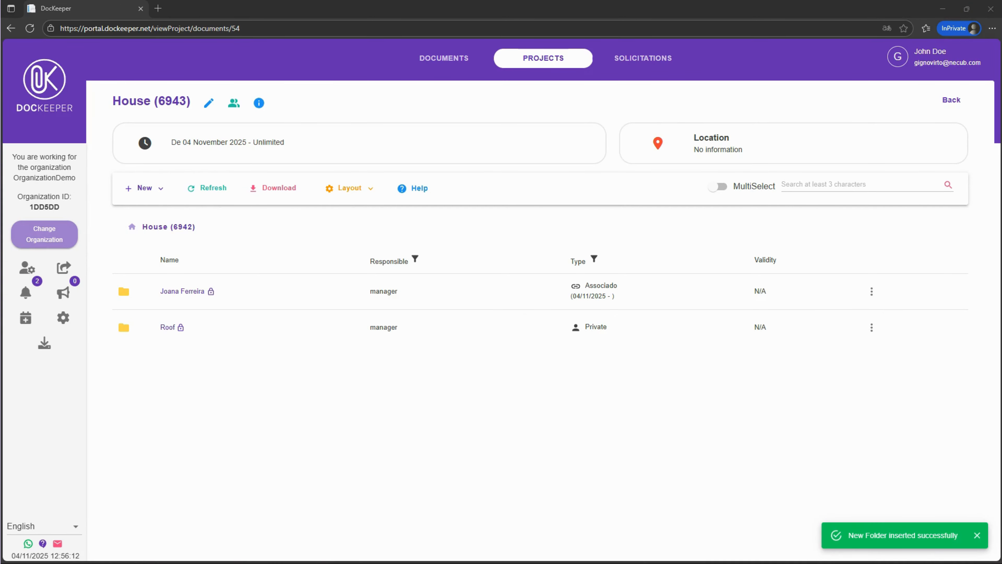
Assign the Roof folder as a subproject to another organization by pasting that organization's ID
click(871, 327)
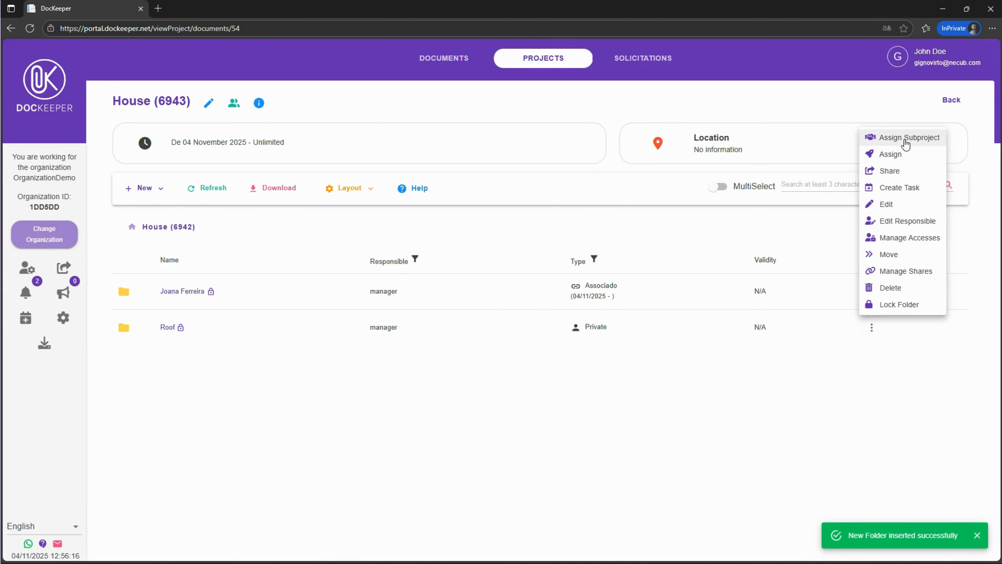
click(906, 138)
click(548, 290)
text(97FDC2)
click(626, 353)
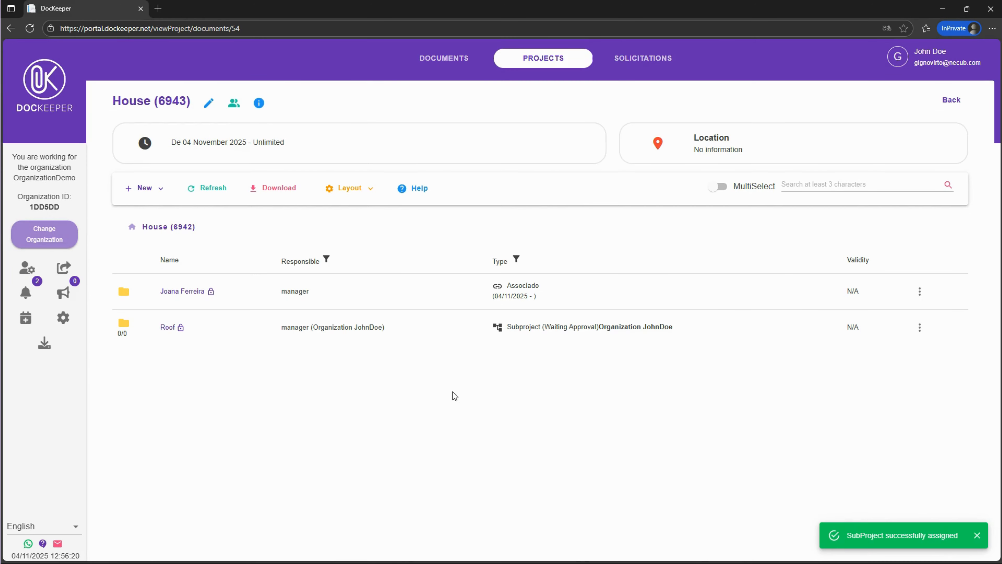
Switch to Organization JohnDoe and open its received connection requests
click(46, 233)
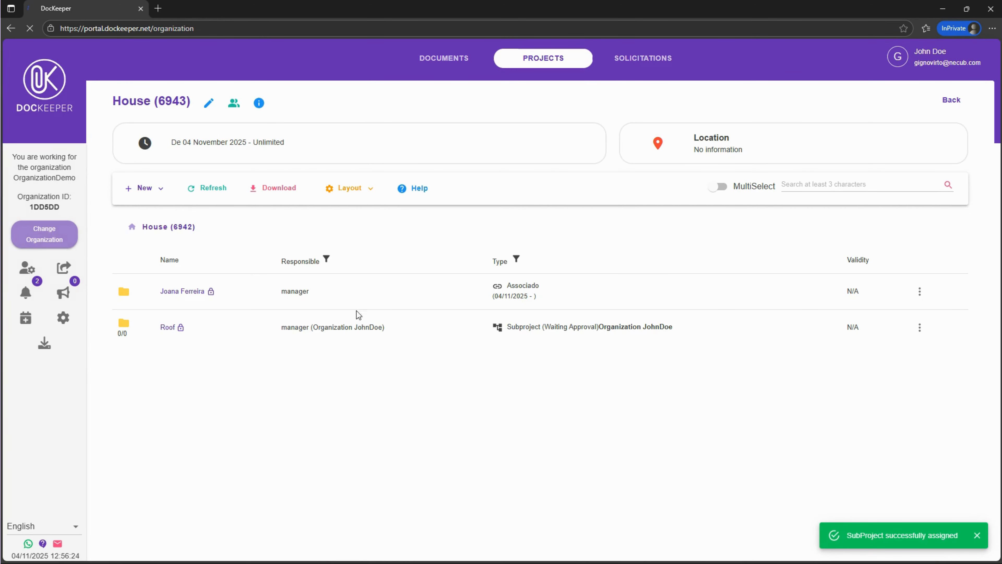
click(269, 204)
click(63, 266)
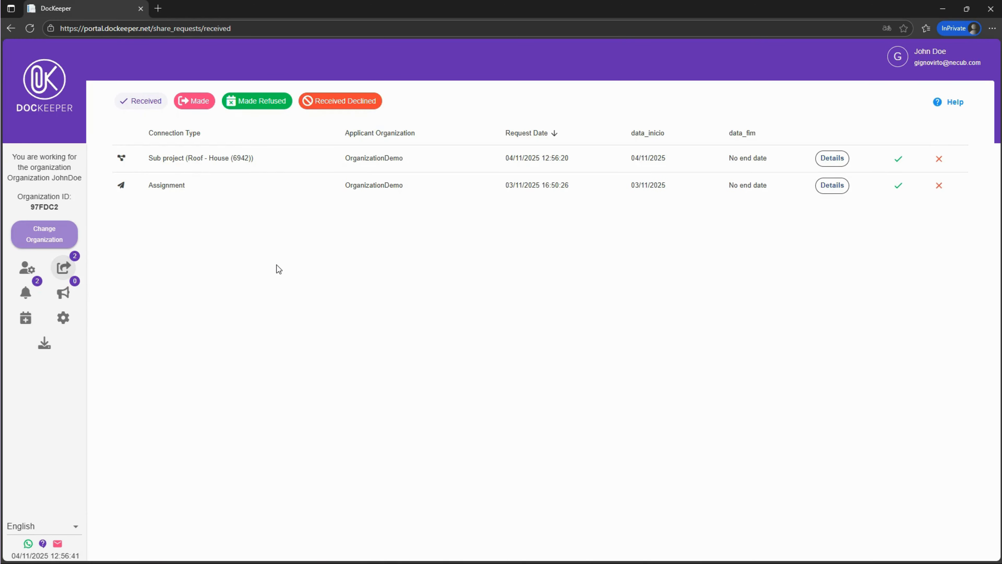
Accept the Roof subproject request with administrador as responsible group and open the projects list
click(898, 158)
click(477, 307)
click(477, 327)
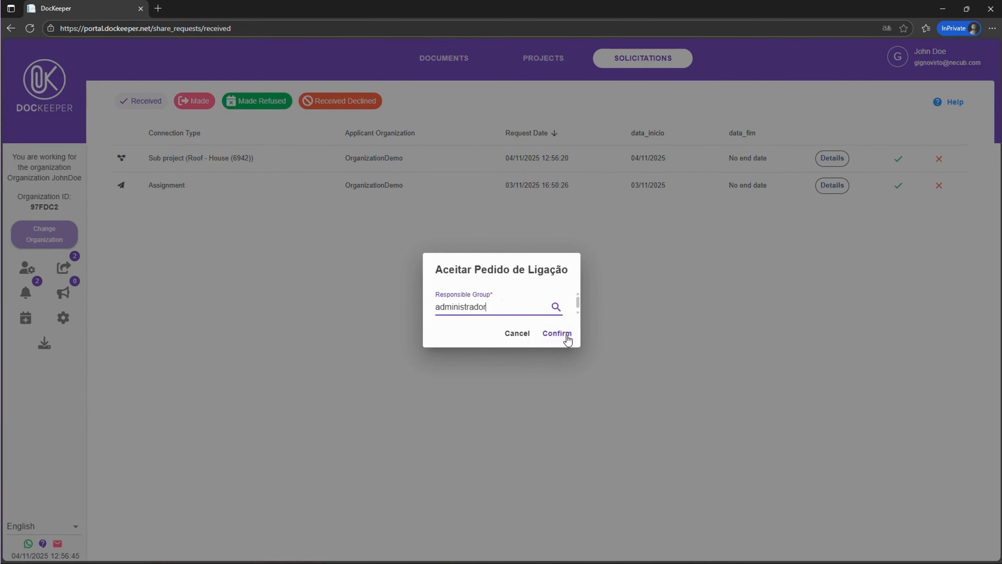
click(567, 333)
click(552, 59)
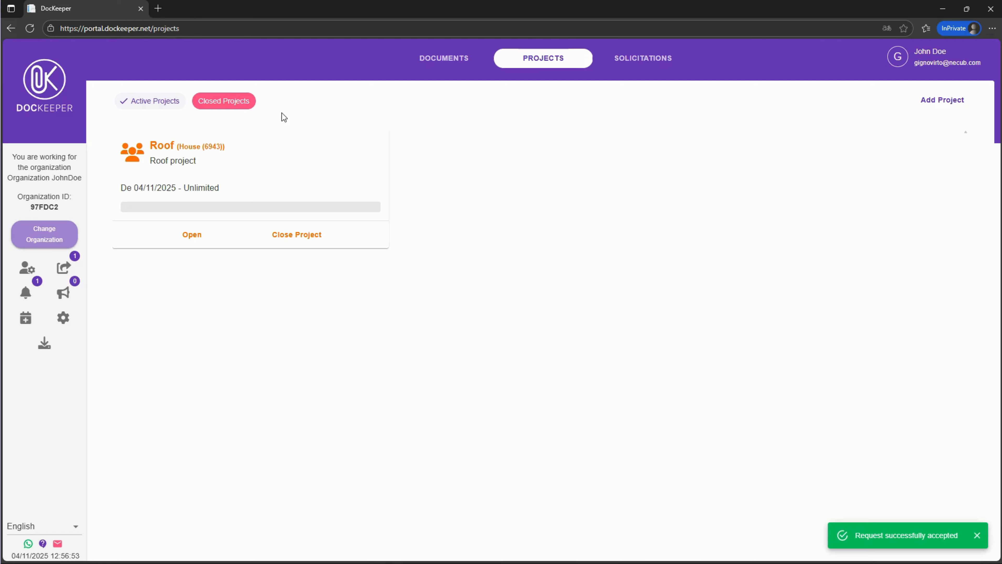
click(44, 233)
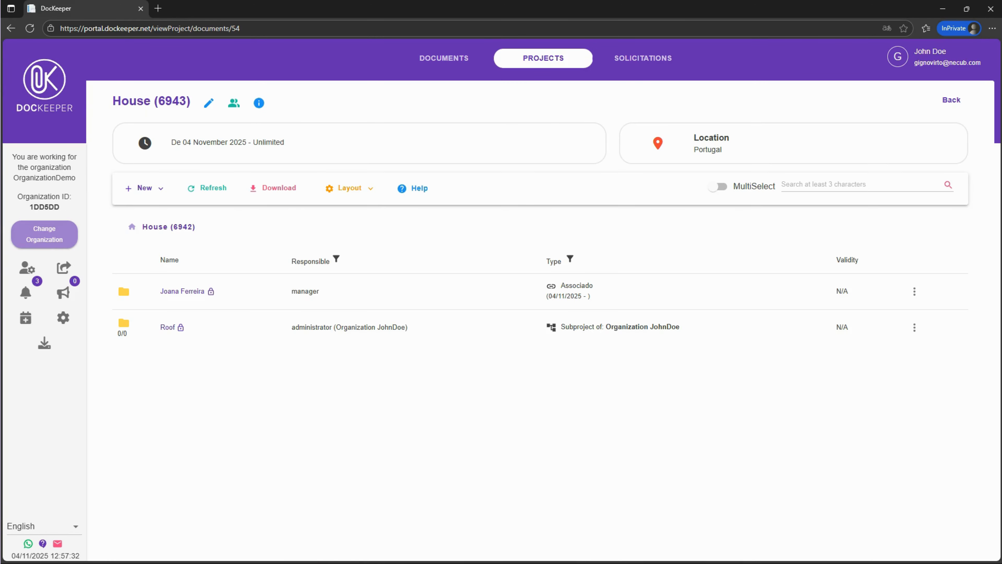
click(200, 294)
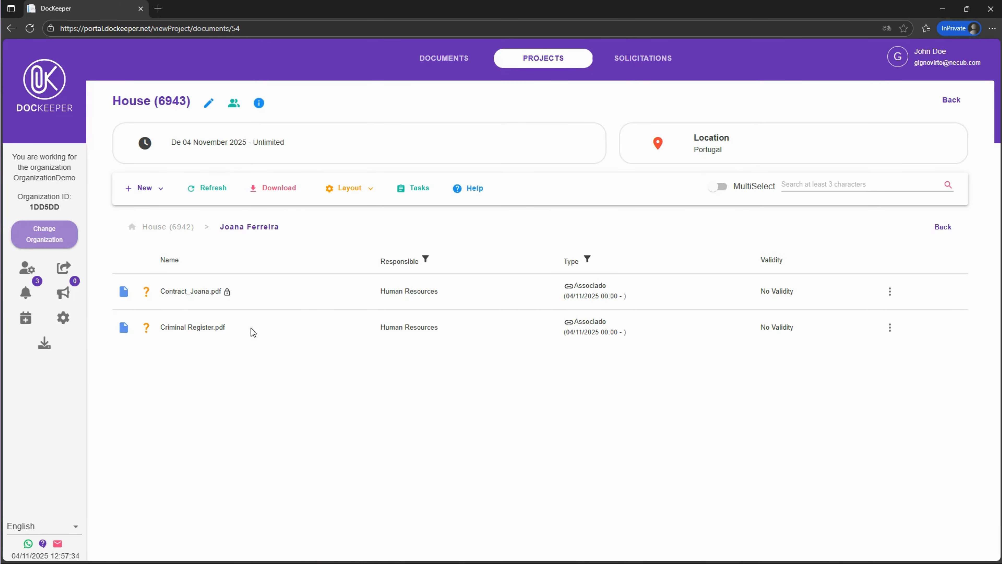
click(890, 291)
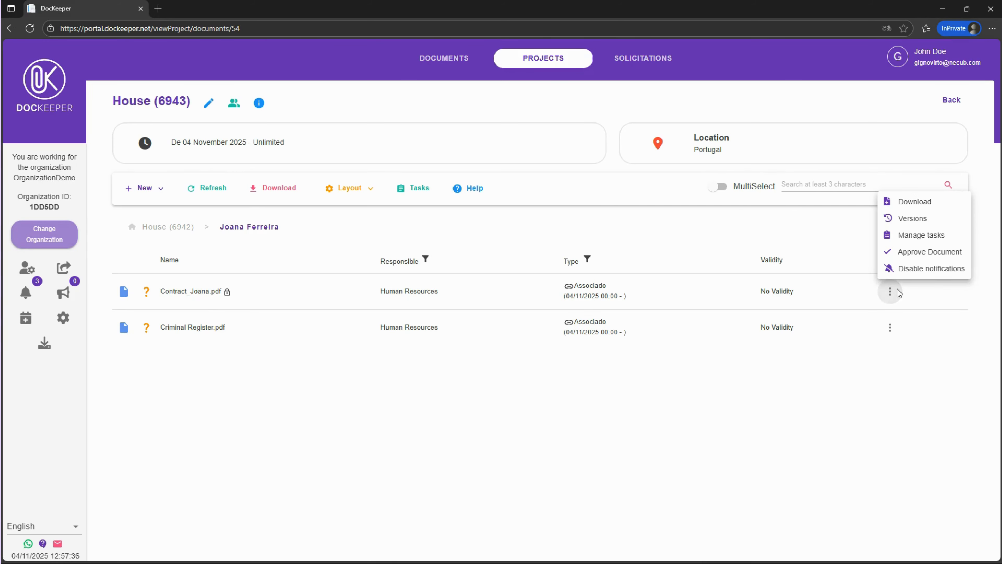
click(918, 255)
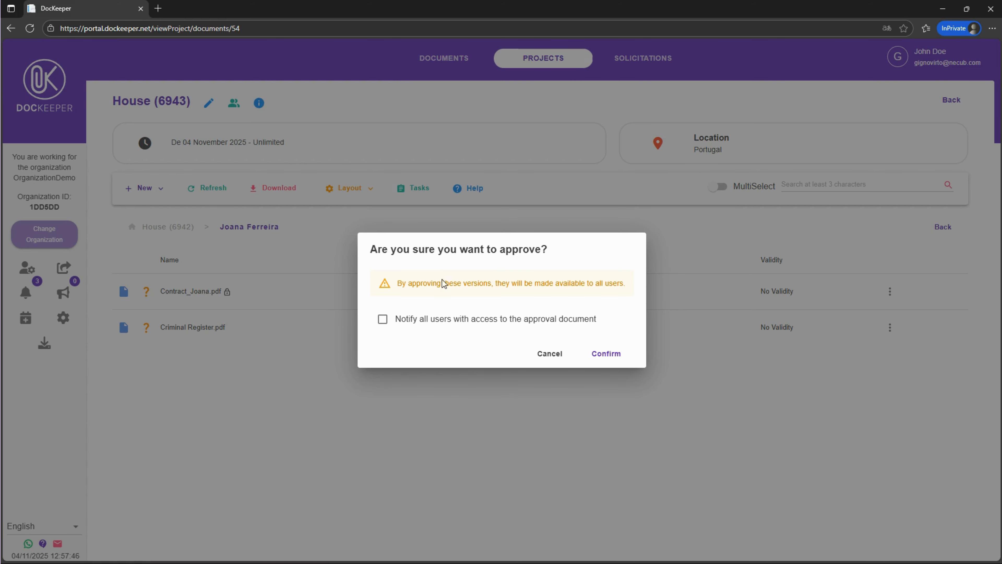
click(550, 322)
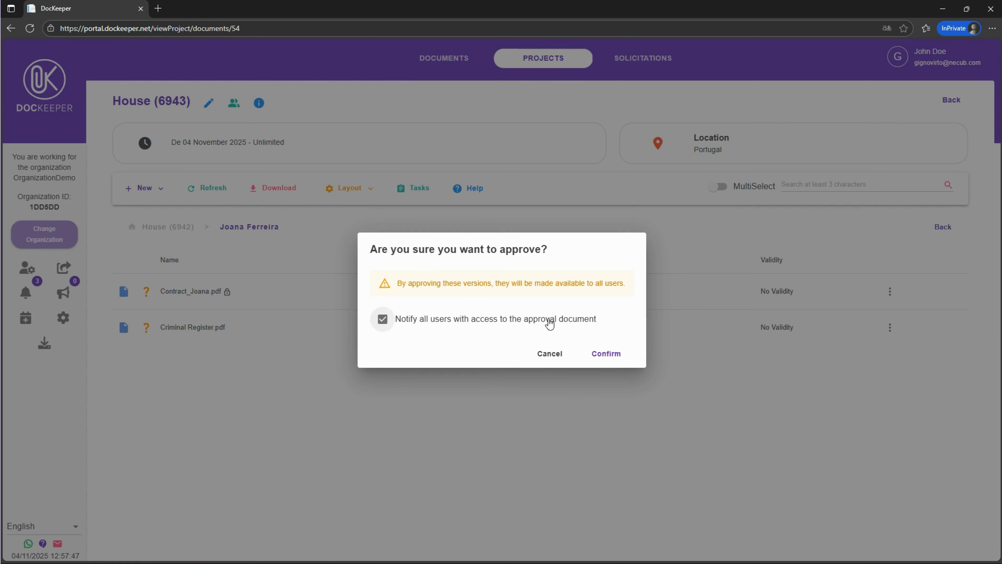
click(600, 355)
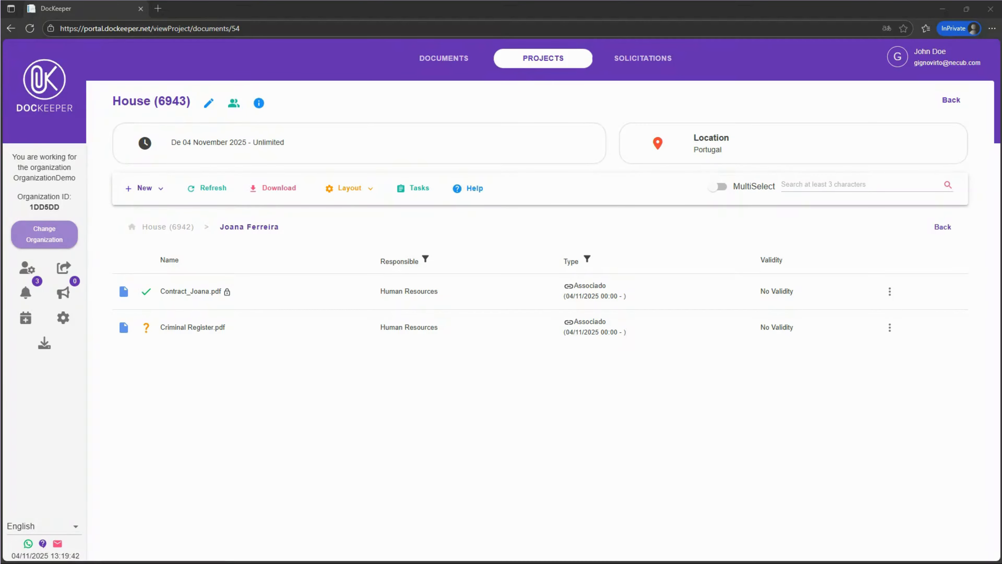
Turn on the folder tree in Documents and use it to open the Vehicles > AB-12-CD folder
click(442, 61)
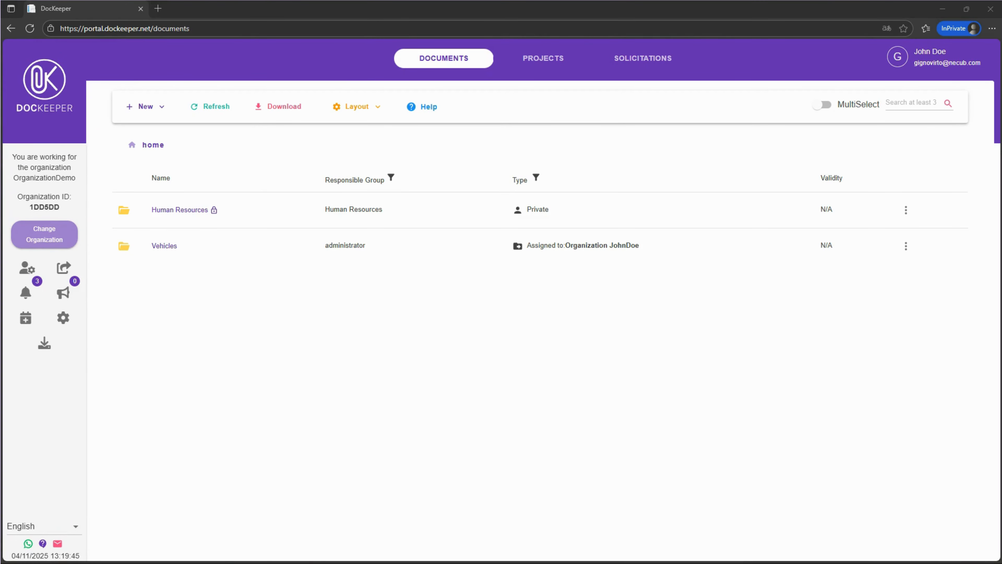
click(350, 113)
click(339, 124)
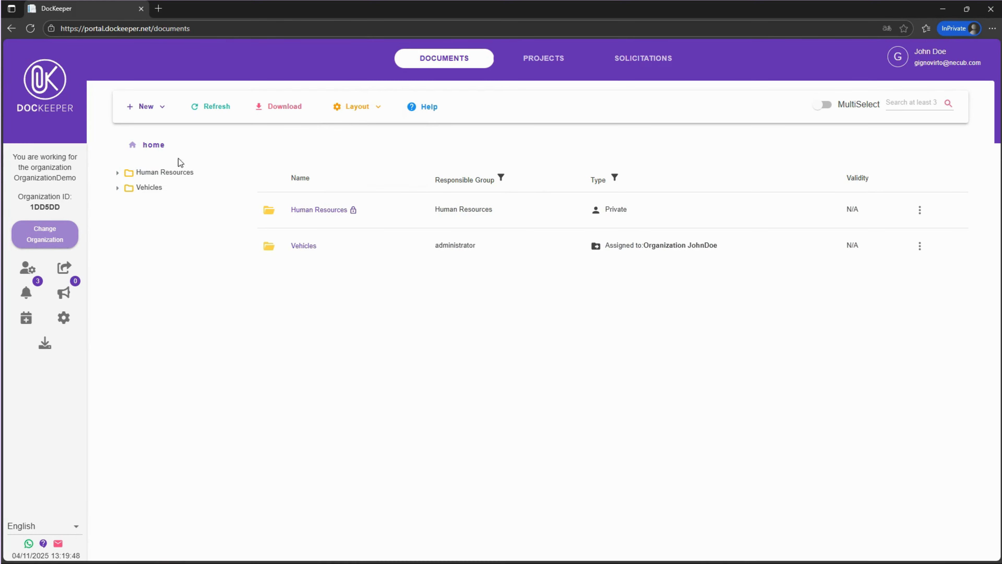
click(117, 173)
click(117, 203)
click(125, 187)
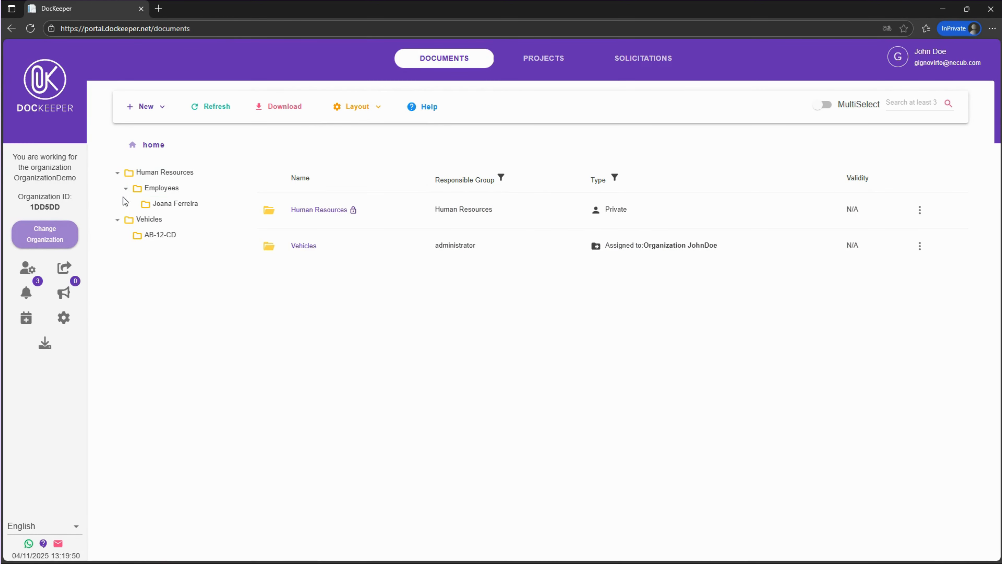
double_click(159, 188)
click(160, 219)
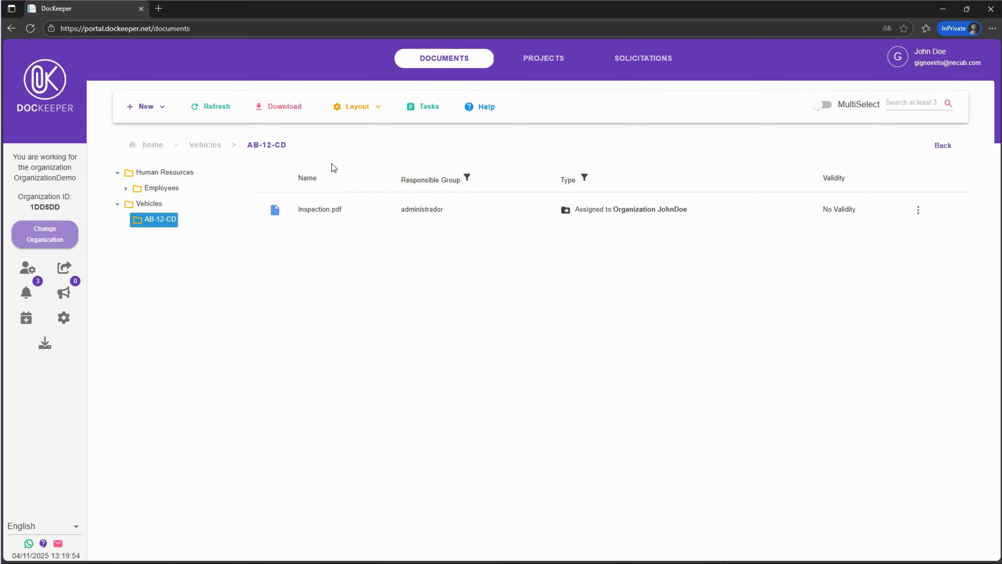
Enable Show ratios in the layout options and navigate back up to the home folder
click(353, 112)
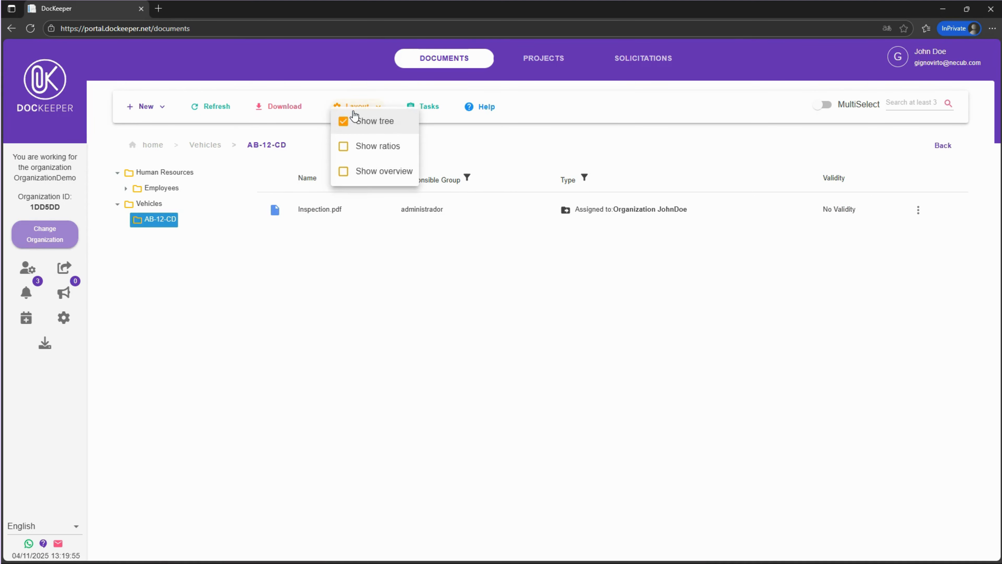
click(366, 146)
click(197, 147)
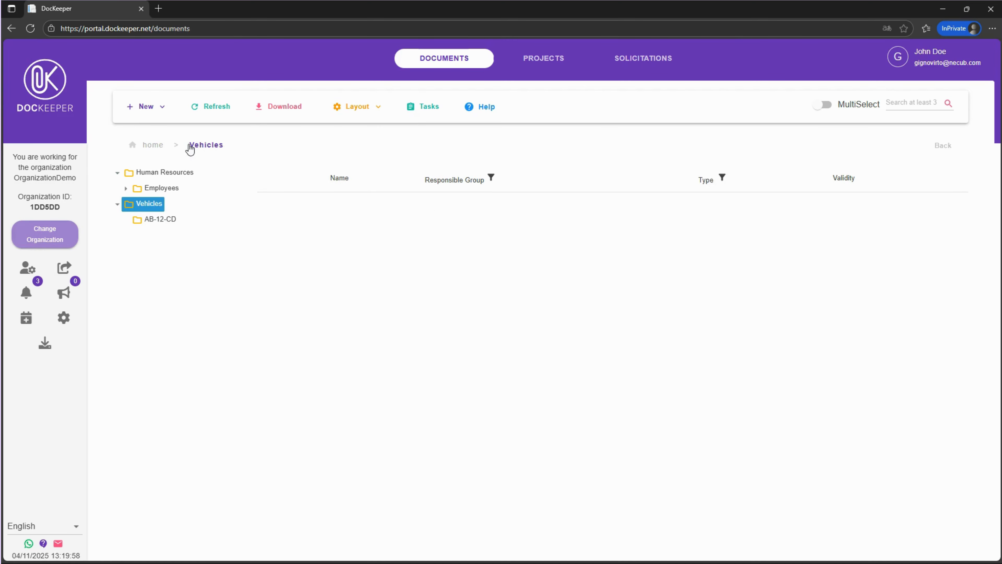
click(150, 146)
click(350, 106)
click(350, 106)
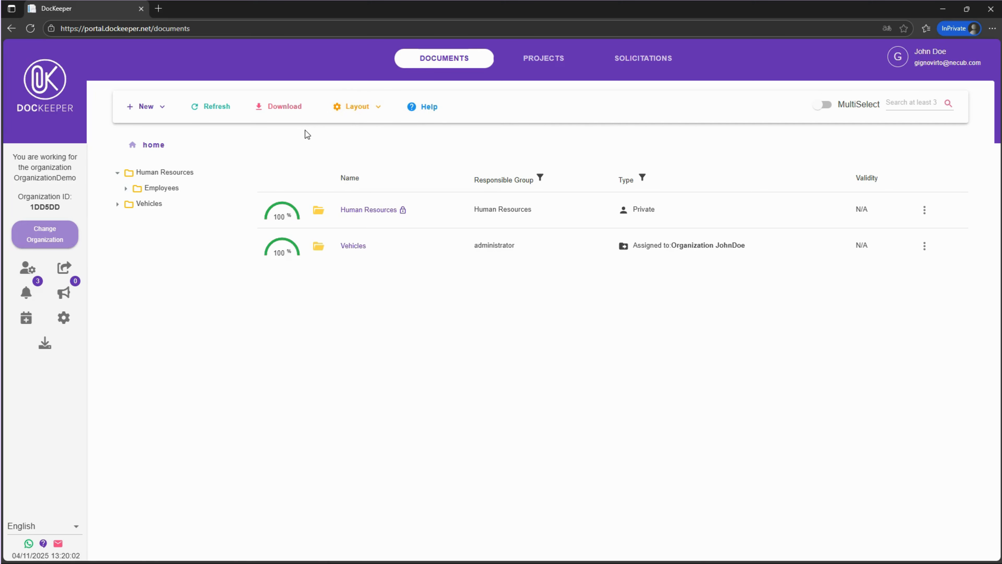
Download the entire folder structure with current files only, then open the downloads list
click(273, 111)
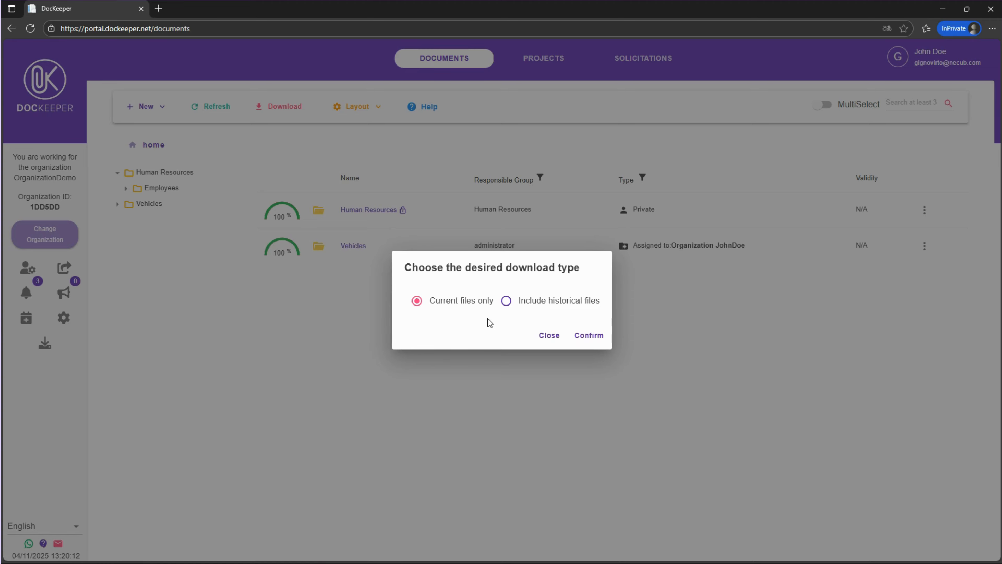
click(597, 338)
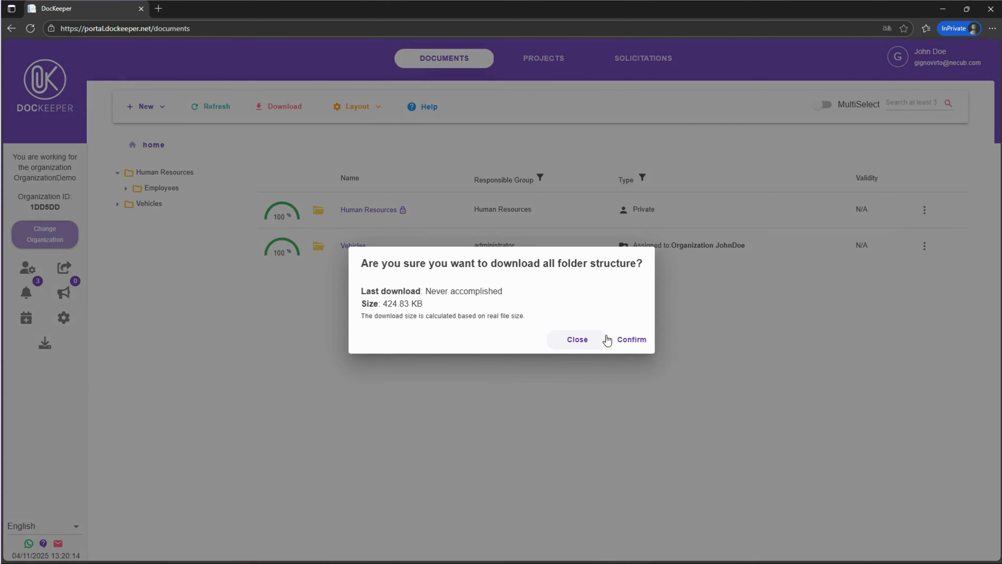
click(632, 340)
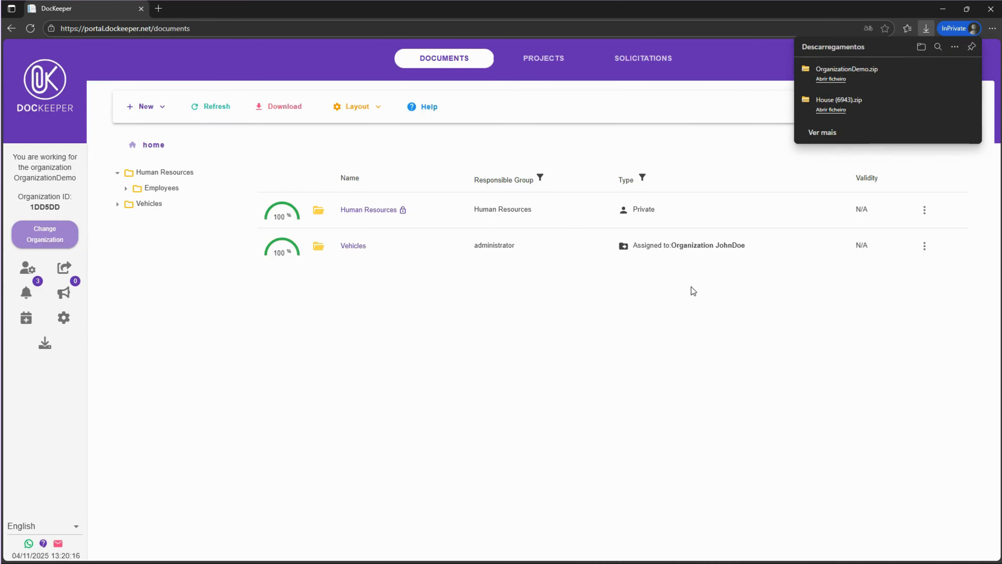
click(45, 342)
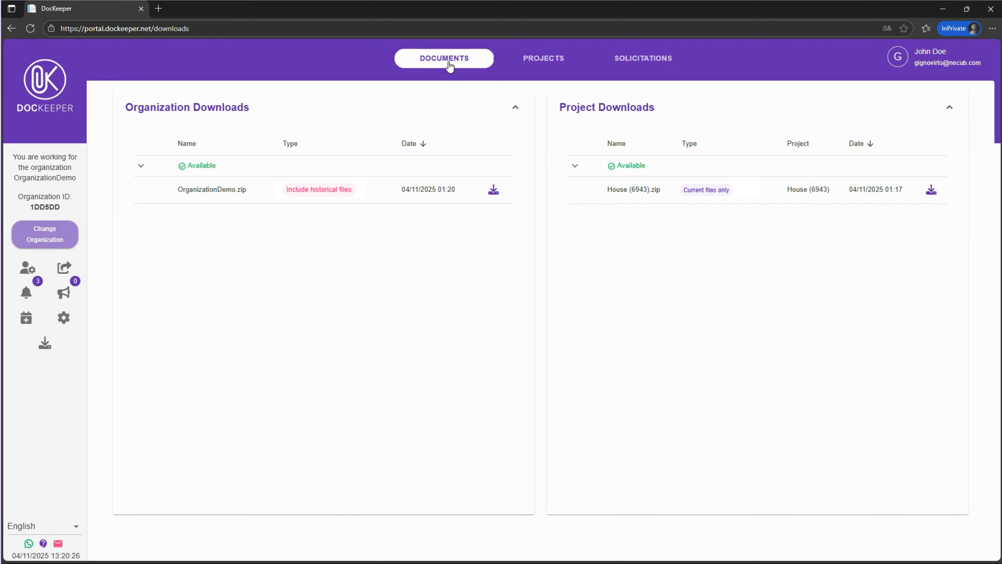
Search the documents for joana
click(449, 63)
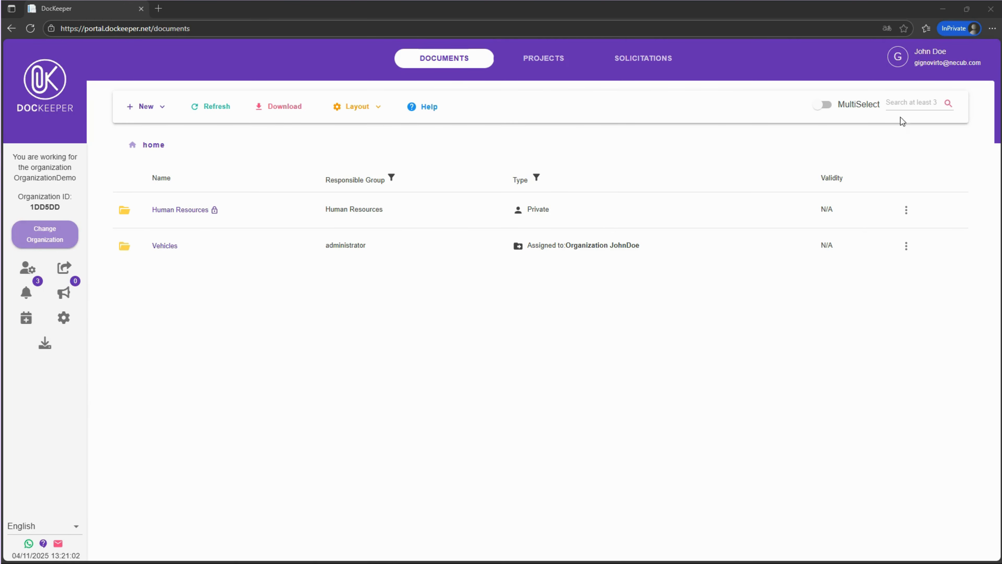
click(912, 107)
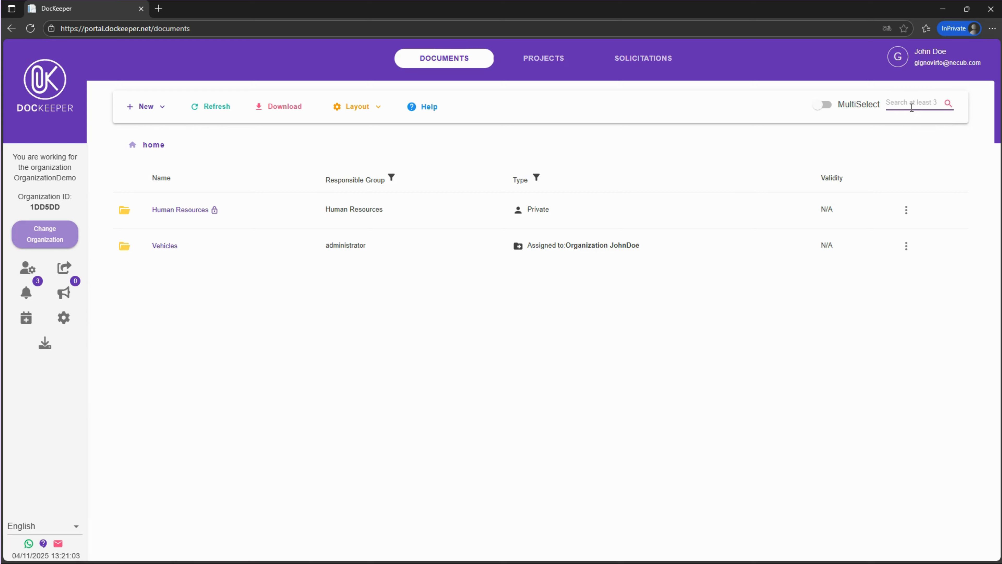
text(joana)
key(Return)
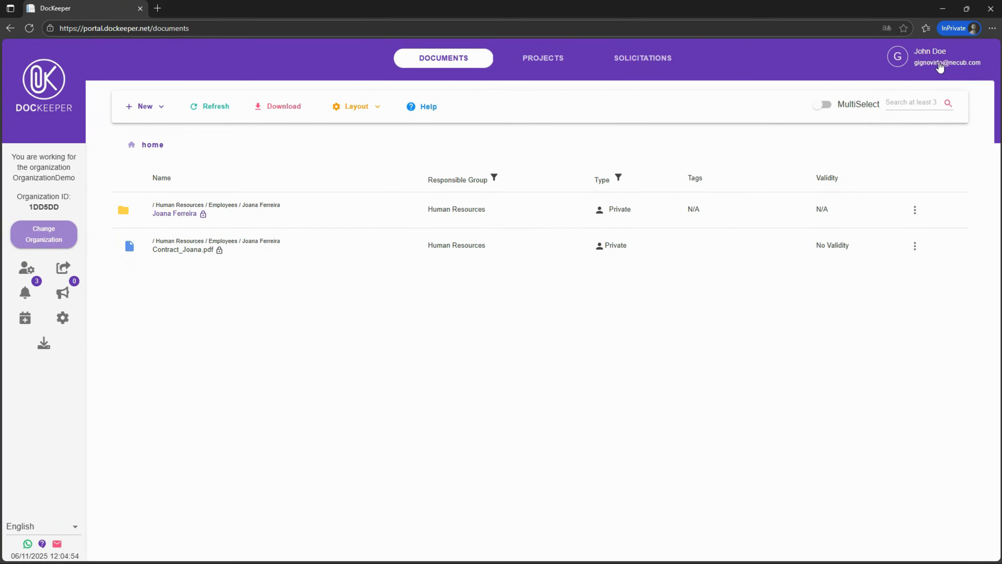
Open Reminders from the user menu and view the read reminders
click(938, 66)
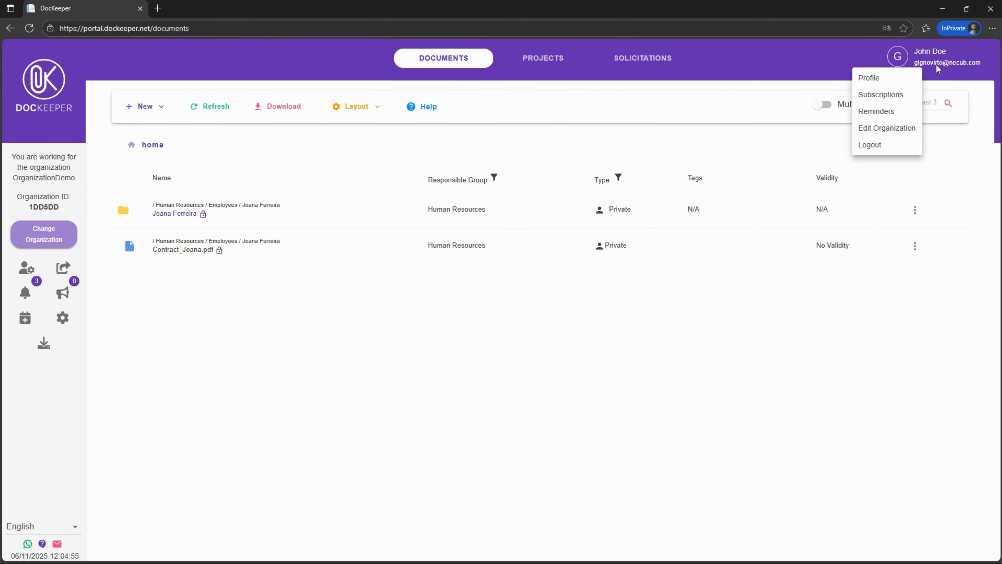
click(877, 111)
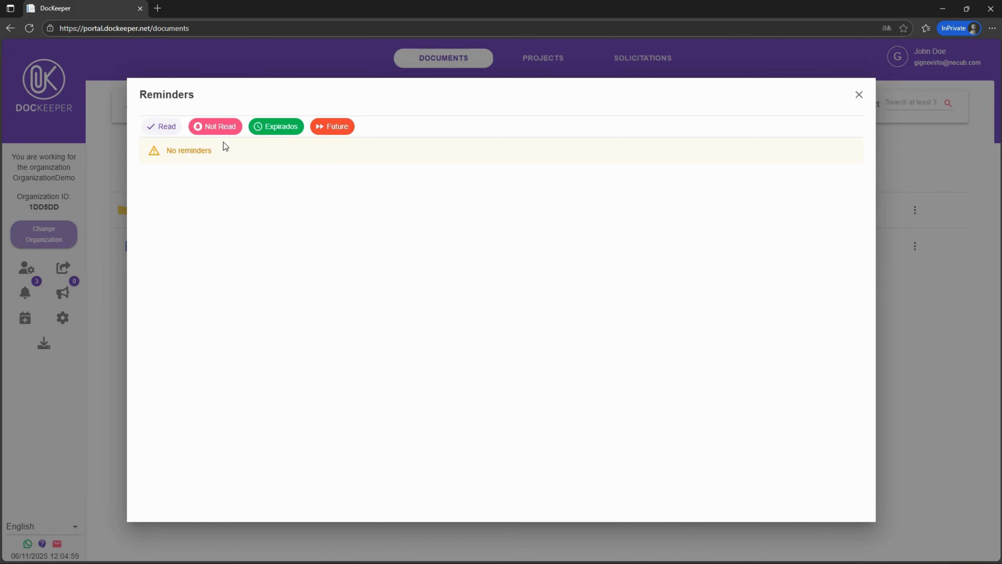
click(221, 133)
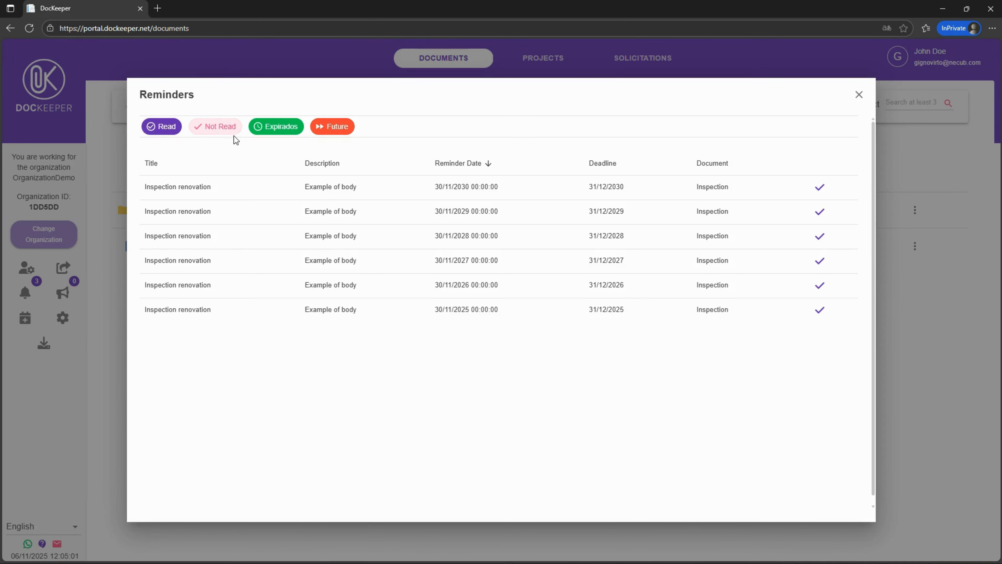